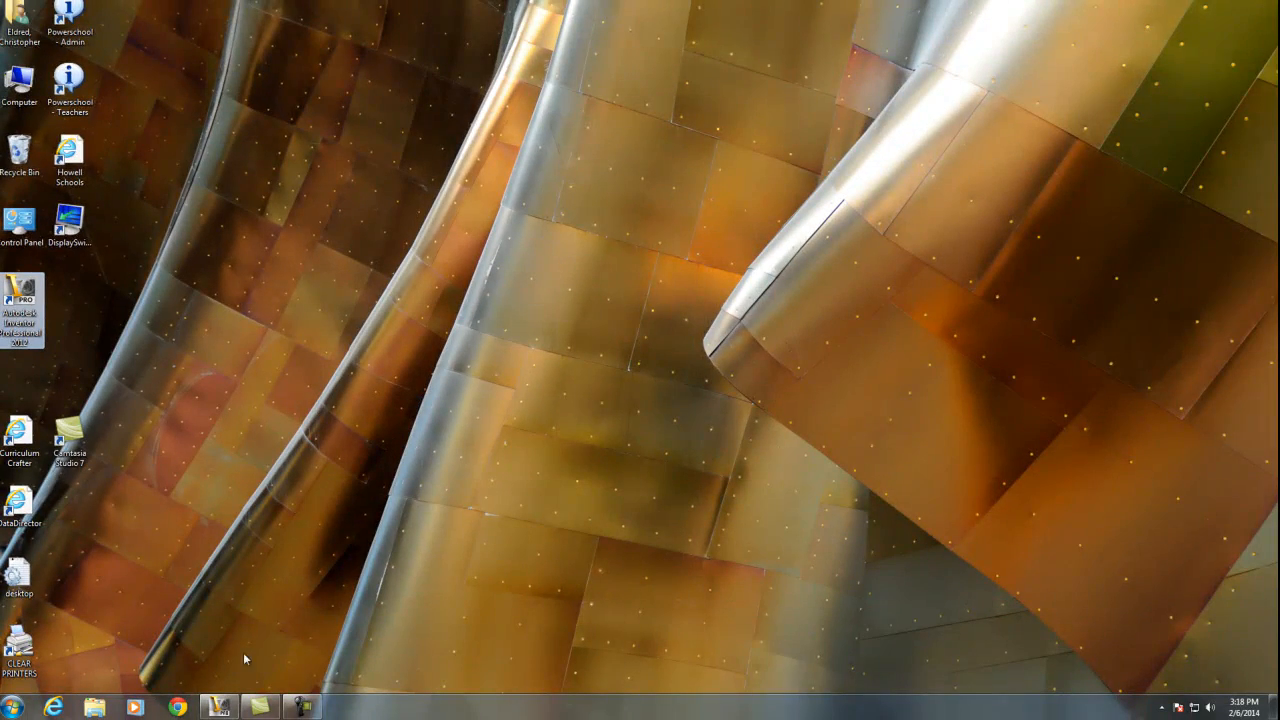
# Bring the Autodesk Inventor window to the front from the taskbar.
pyautogui.click(221, 709)
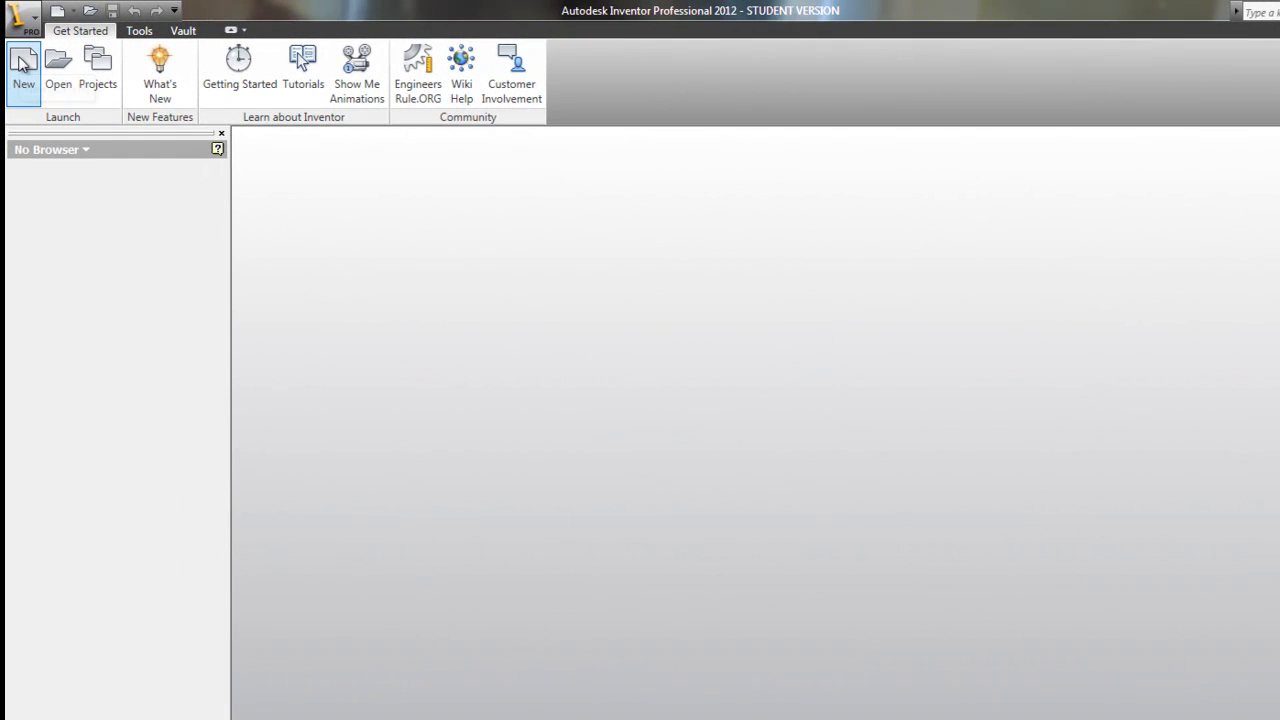
# Start a new file and browse to the standard inch part template among the English templates.
pyautogui.click(22, 63)
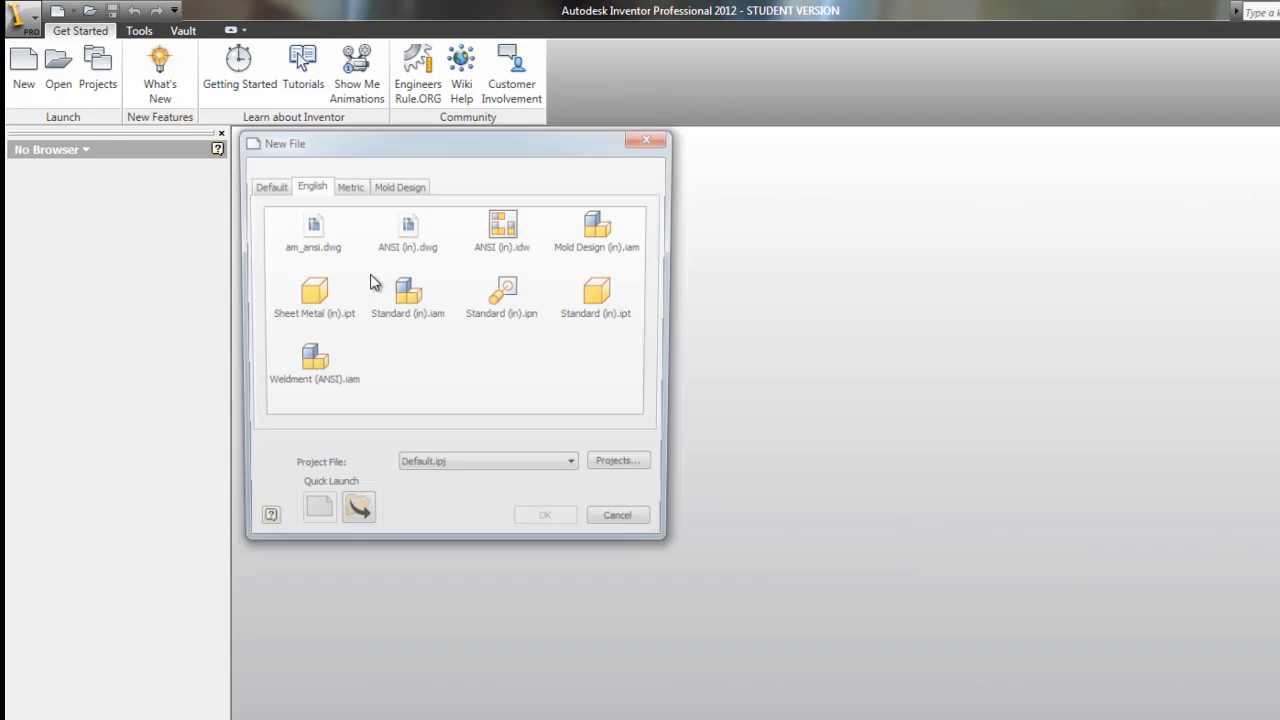
pyautogui.moveTo(503, 143); pyautogui.dragTo(673, 203)
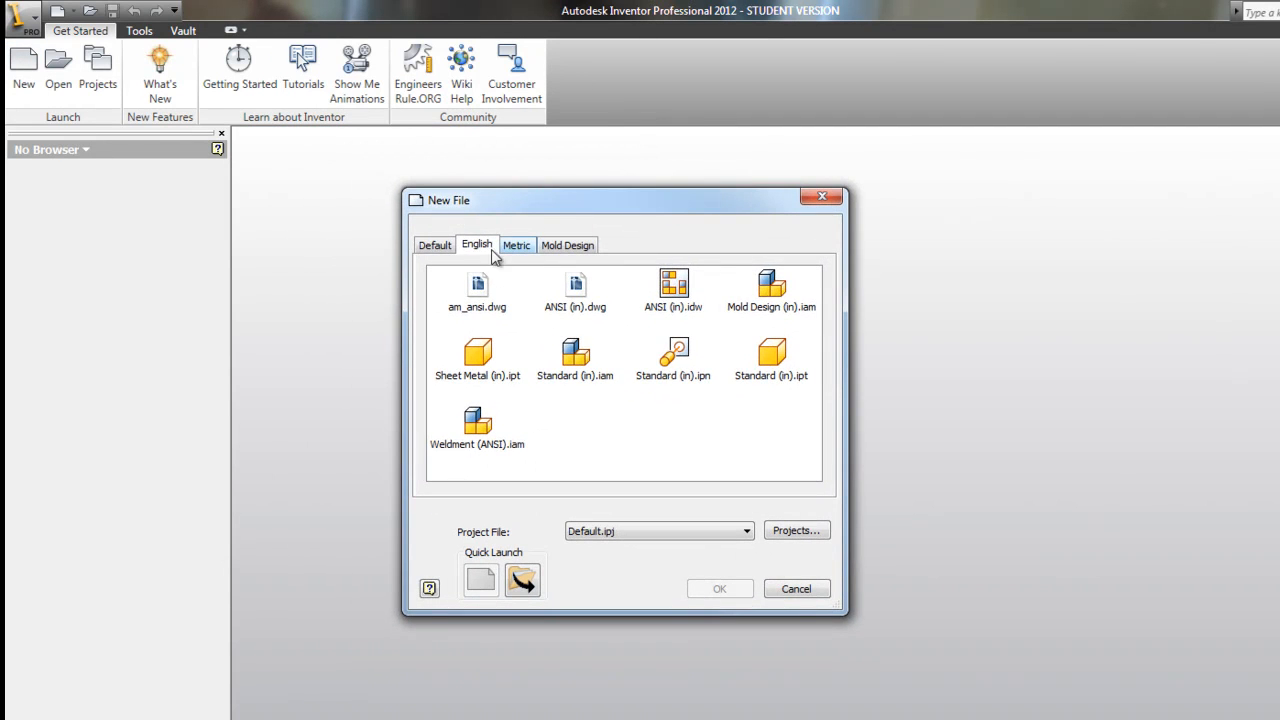
pyautogui.click(430, 245)
pyautogui.click(476, 246)
pyautogui.click(783, 350)
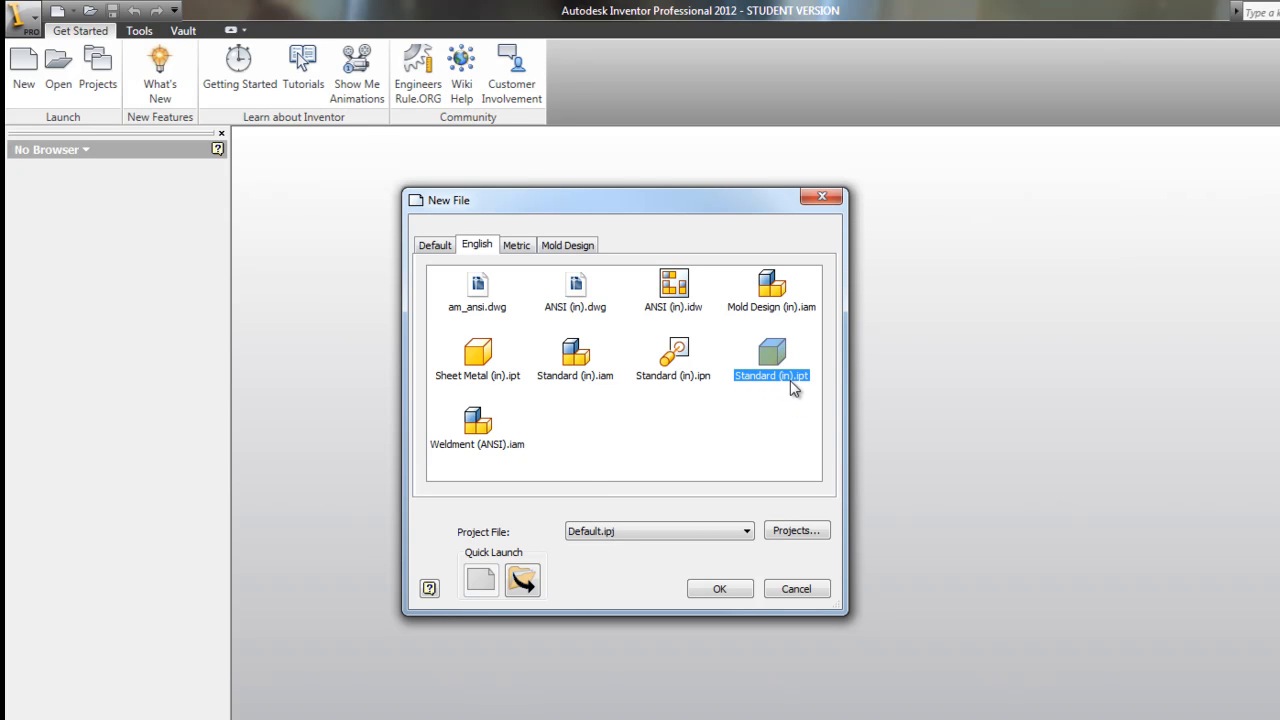
# Compare the metric template, then create the part from Standard (in).ipt.
pyautogui.click(518, 245)
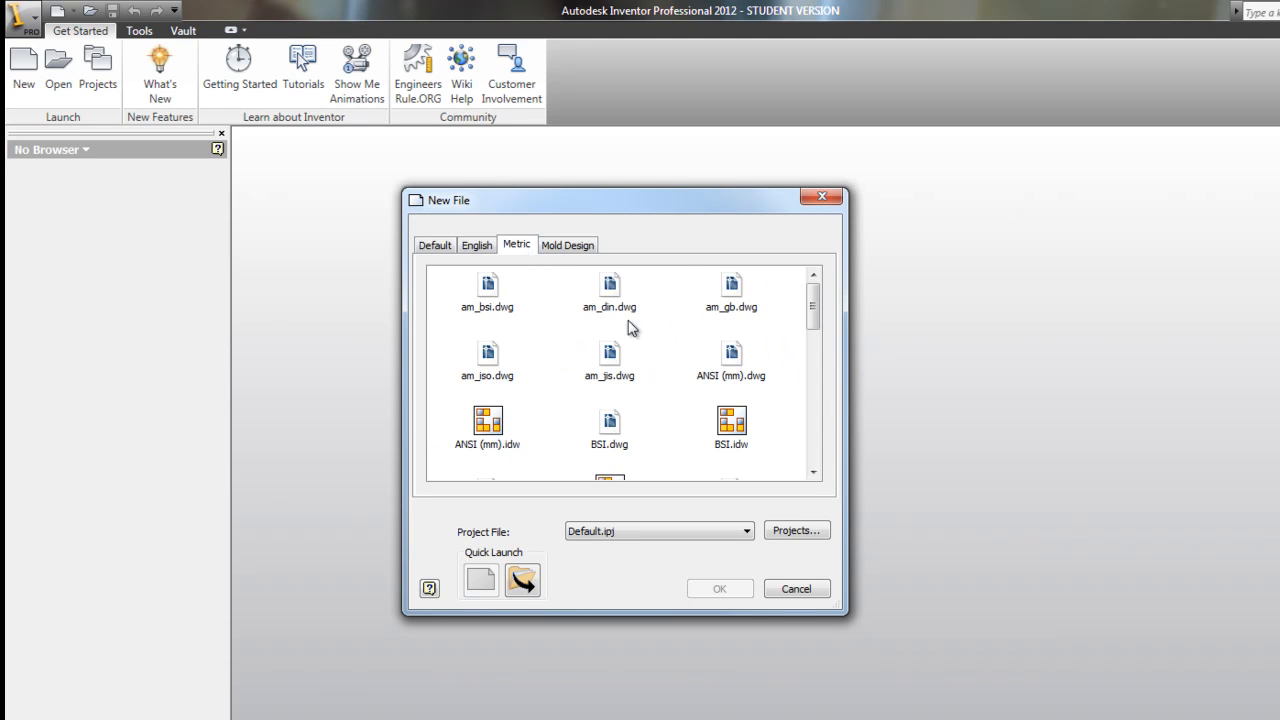
pyautogui.scroll(-10, 712, 385)
pyautogui.scroll(-3, 712, 366)
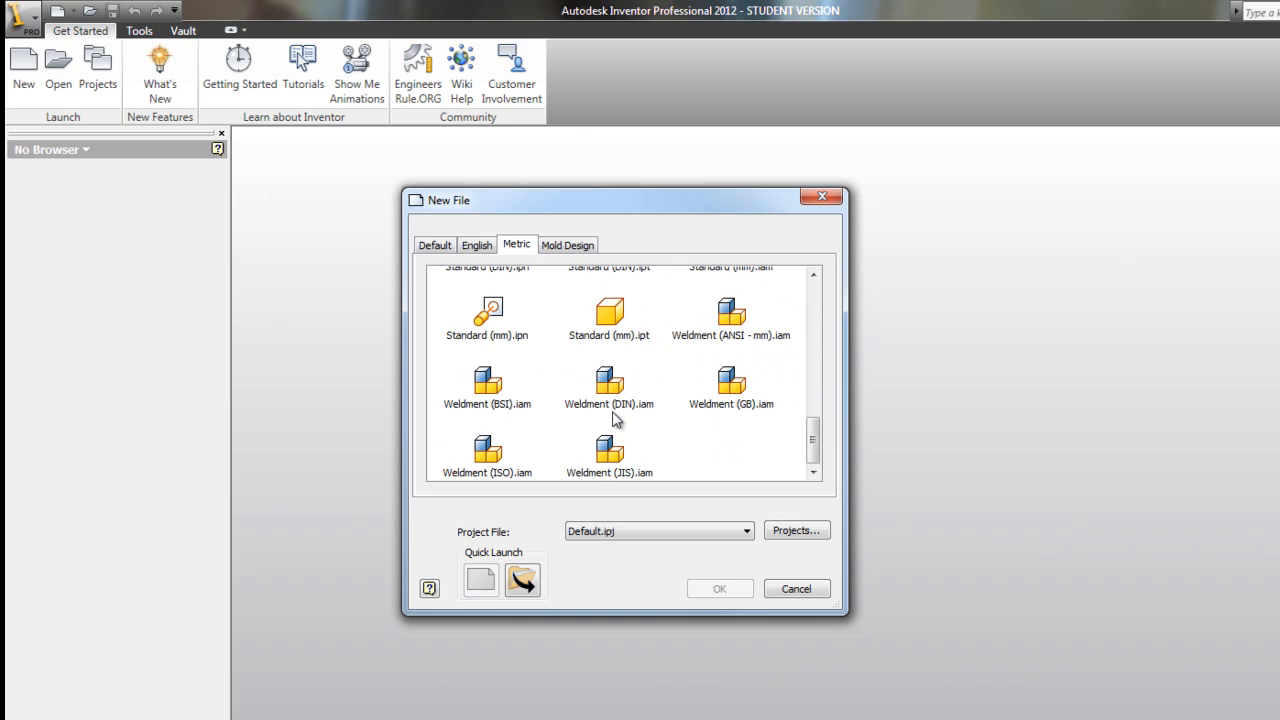
pyautogui.click(620, 340)
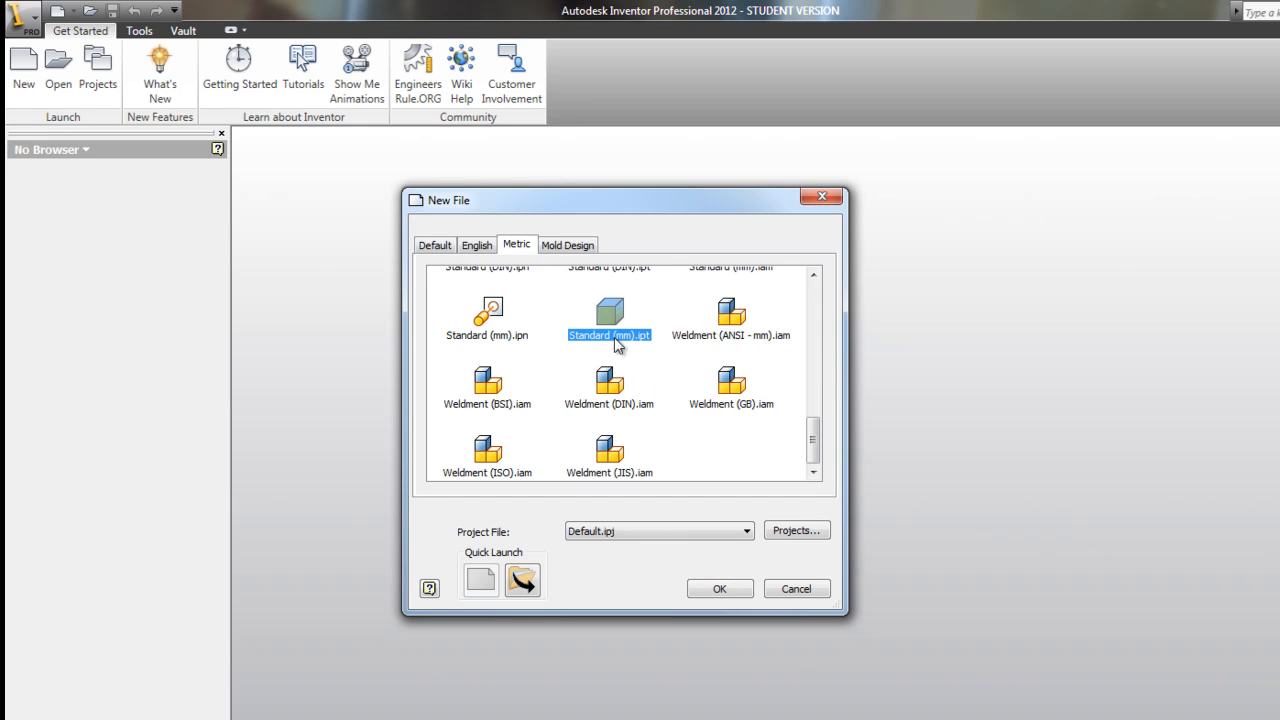
pyautogui.click(478, 248)
pyautogui.click(758, 396)
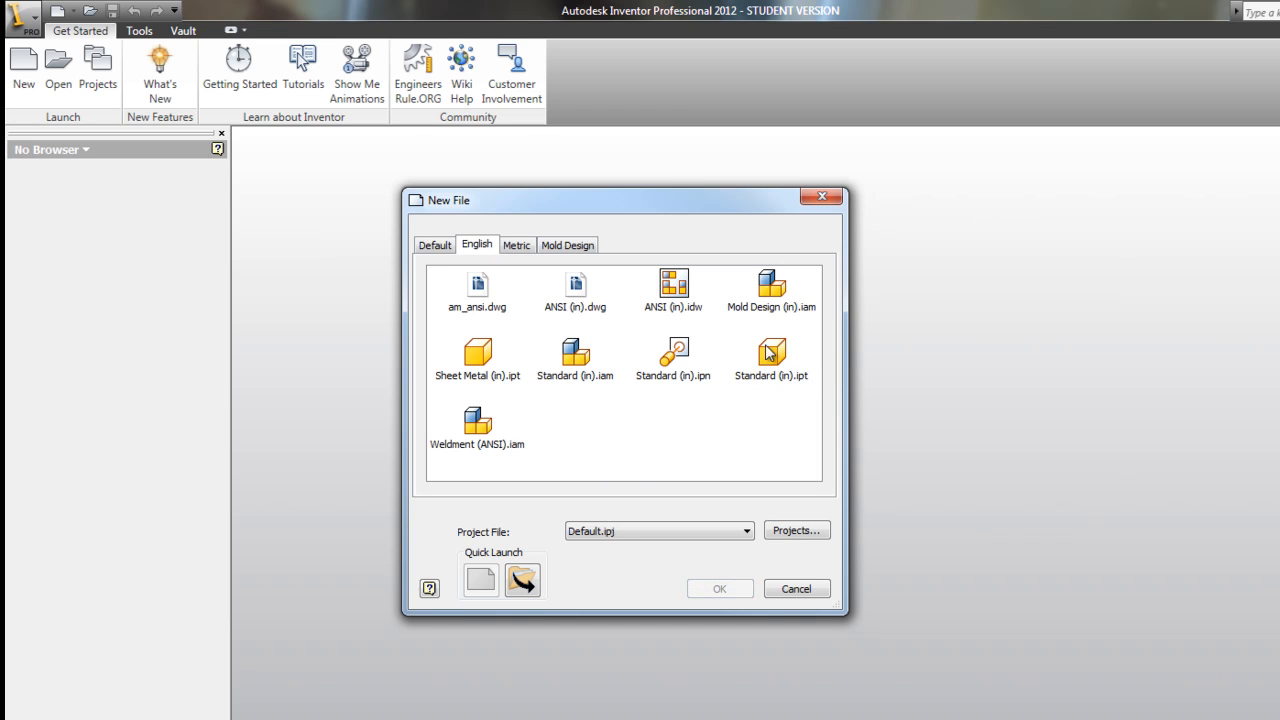
pyautogui.click(769, 352)
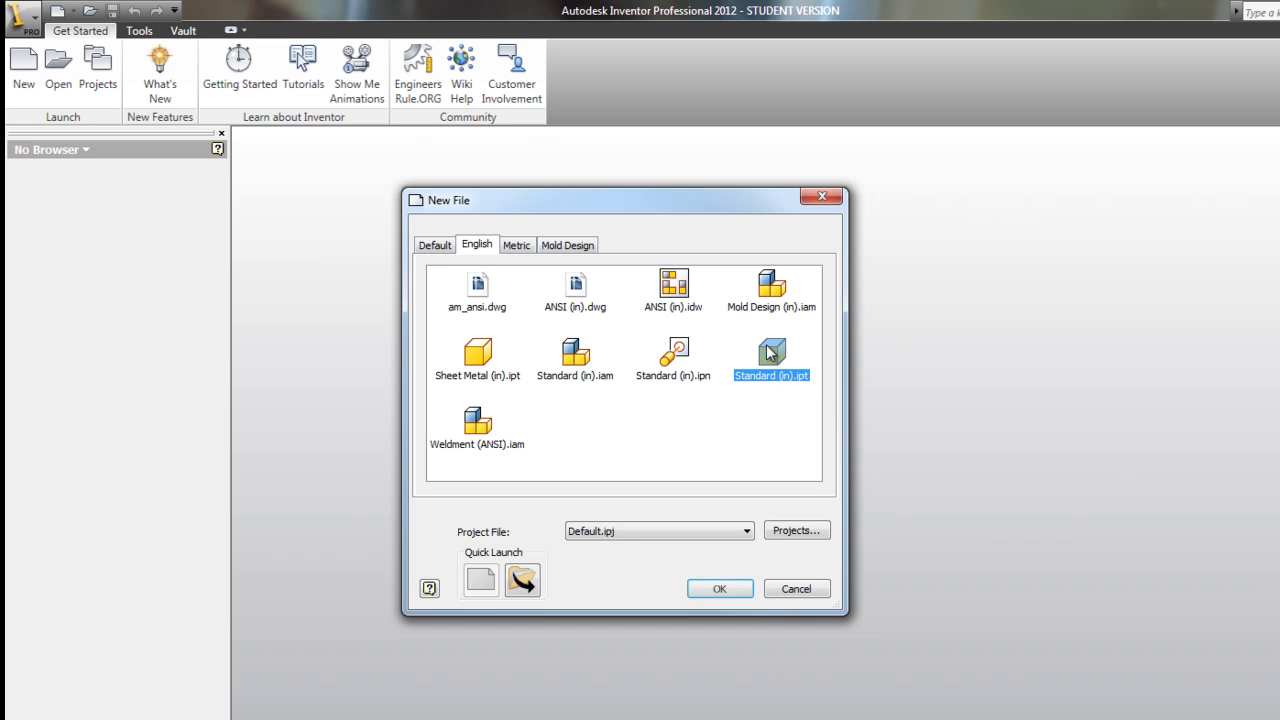
pyautogui.click(722, 593)
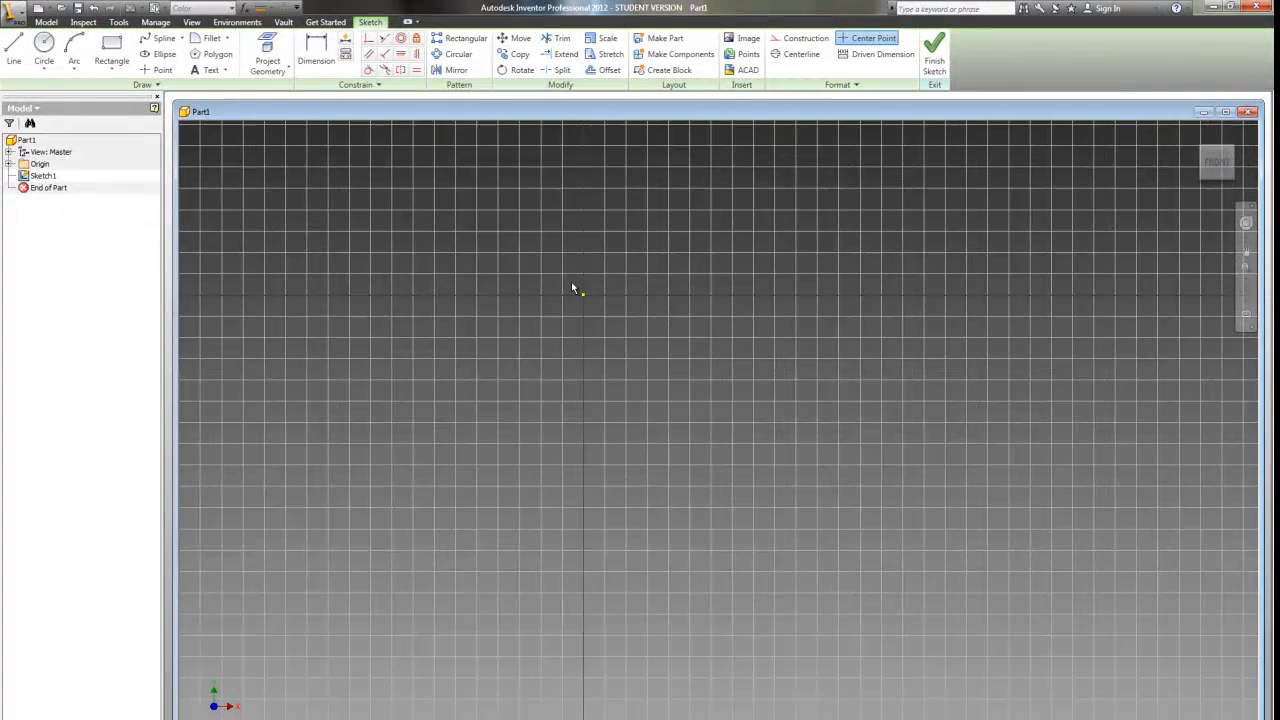
pyautogui.scroll(5, 572, 289)
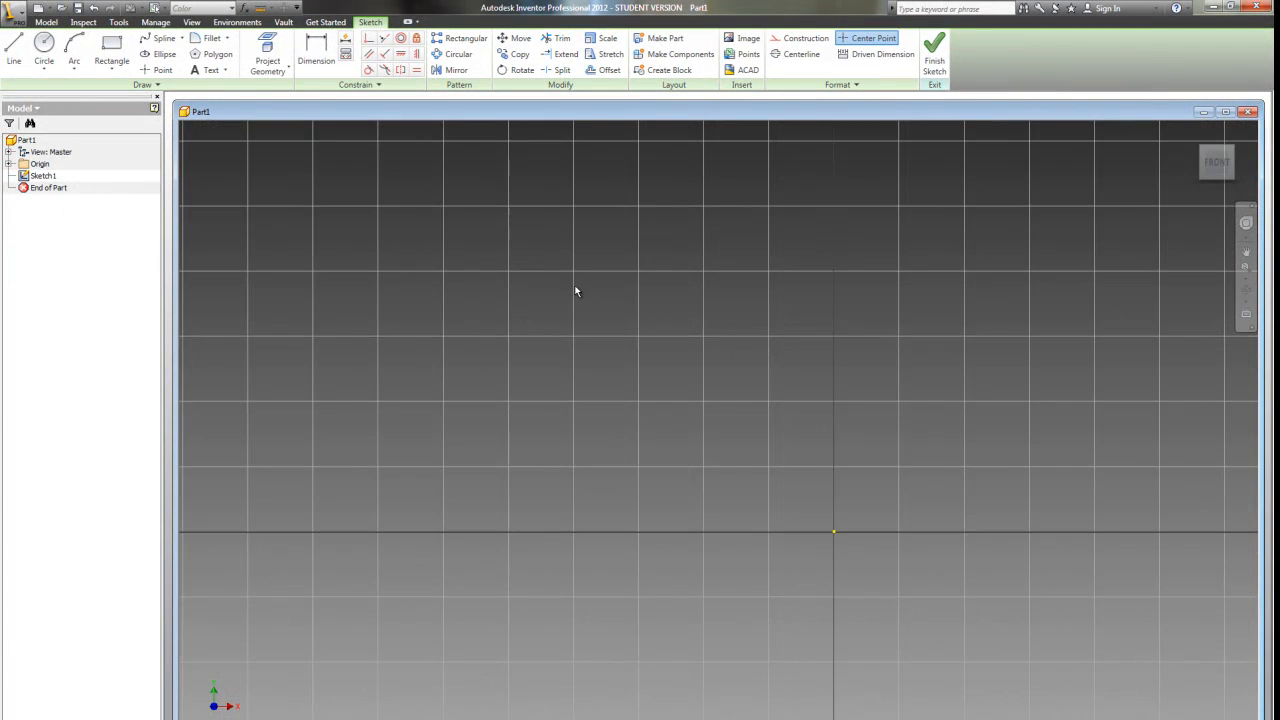
pyautogui.scroll(-2, 572, 289)
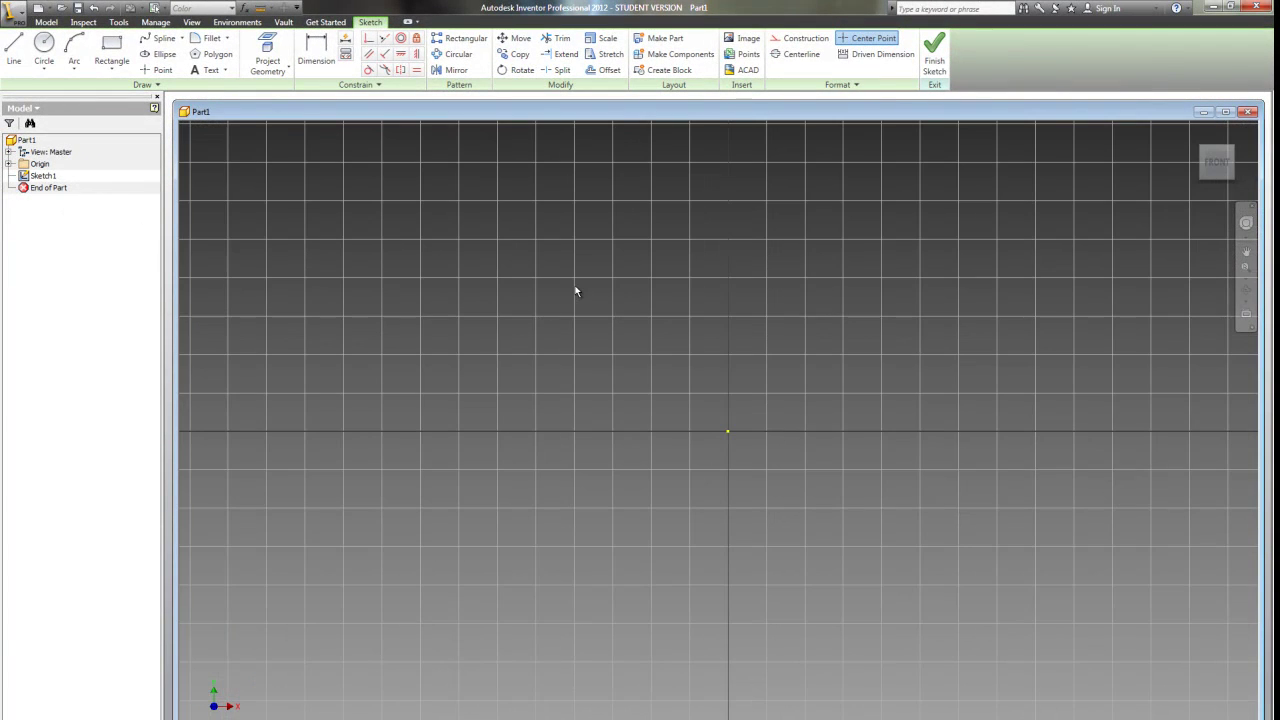
# Bring up the marking menu on the sketch canvas to reach the rectangle command.
pyautogui.rightClick(768, 312)
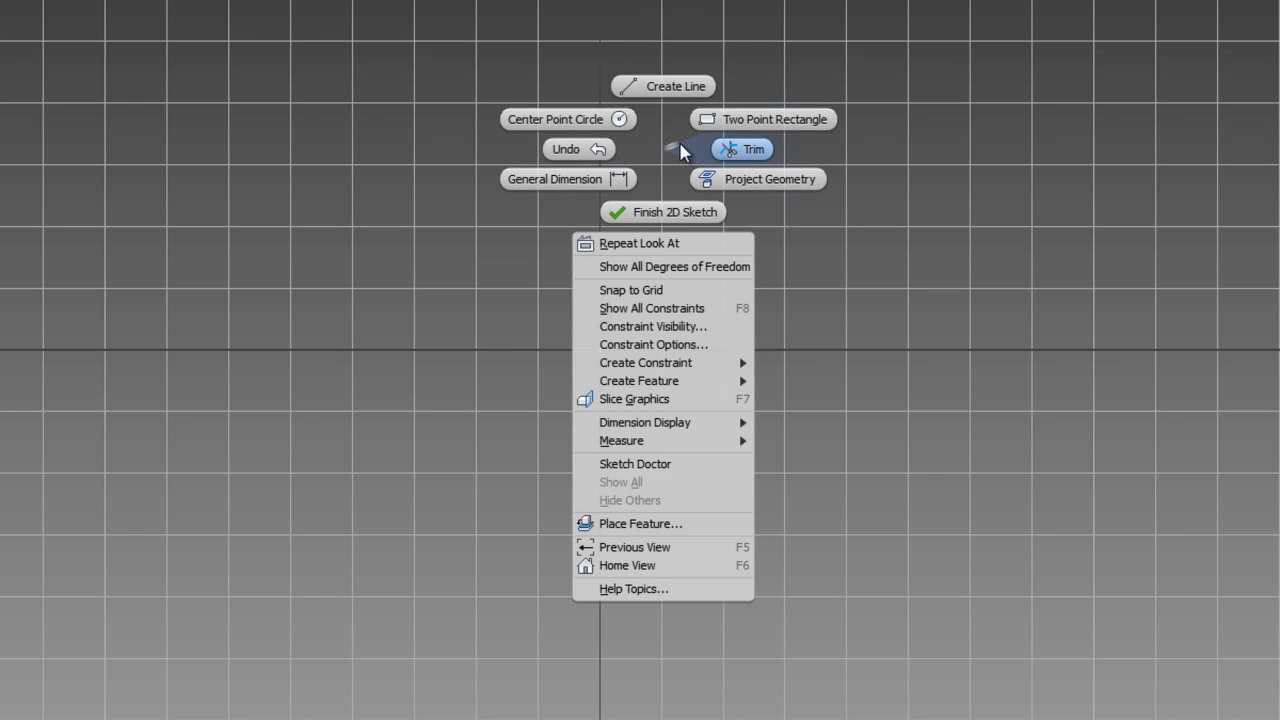
# Place a two-point rectangle at the origin with width 1 in and height 1 in.
pyautogui.click(727, 121)
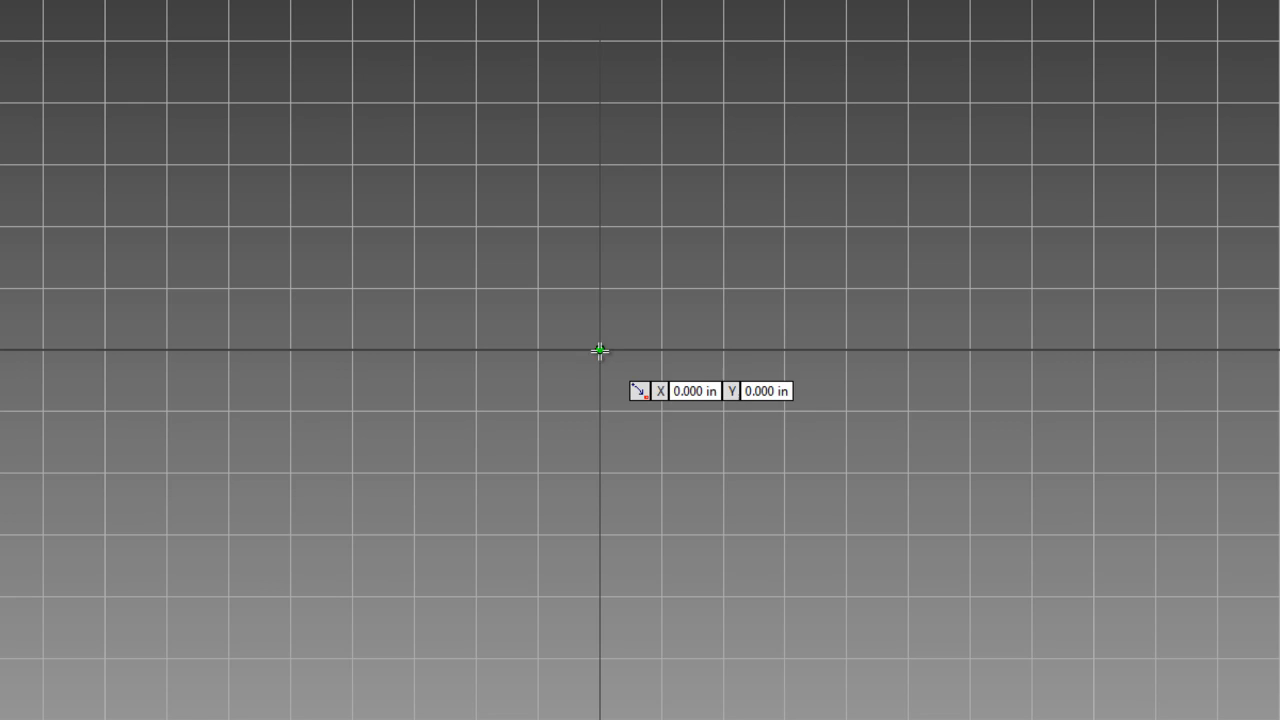
pyautogui.click(599, 350)
pyautogui.click(600, 350)
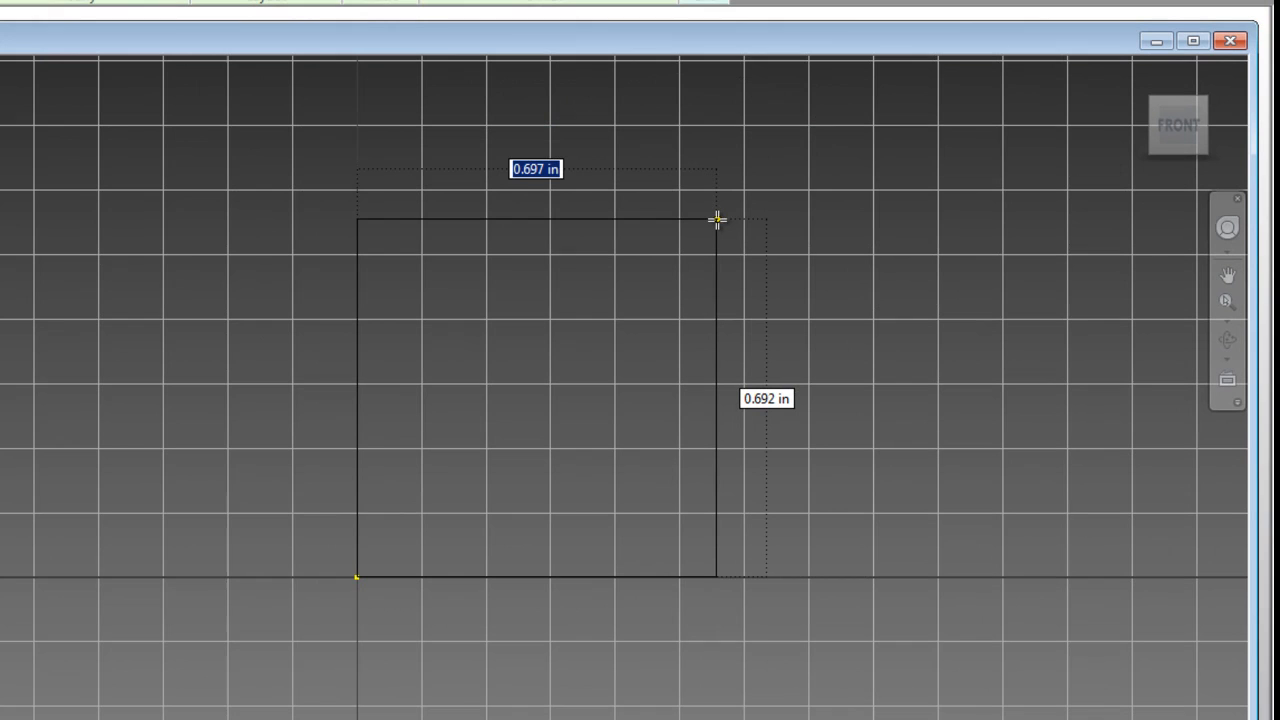
pyautogui.write('1')
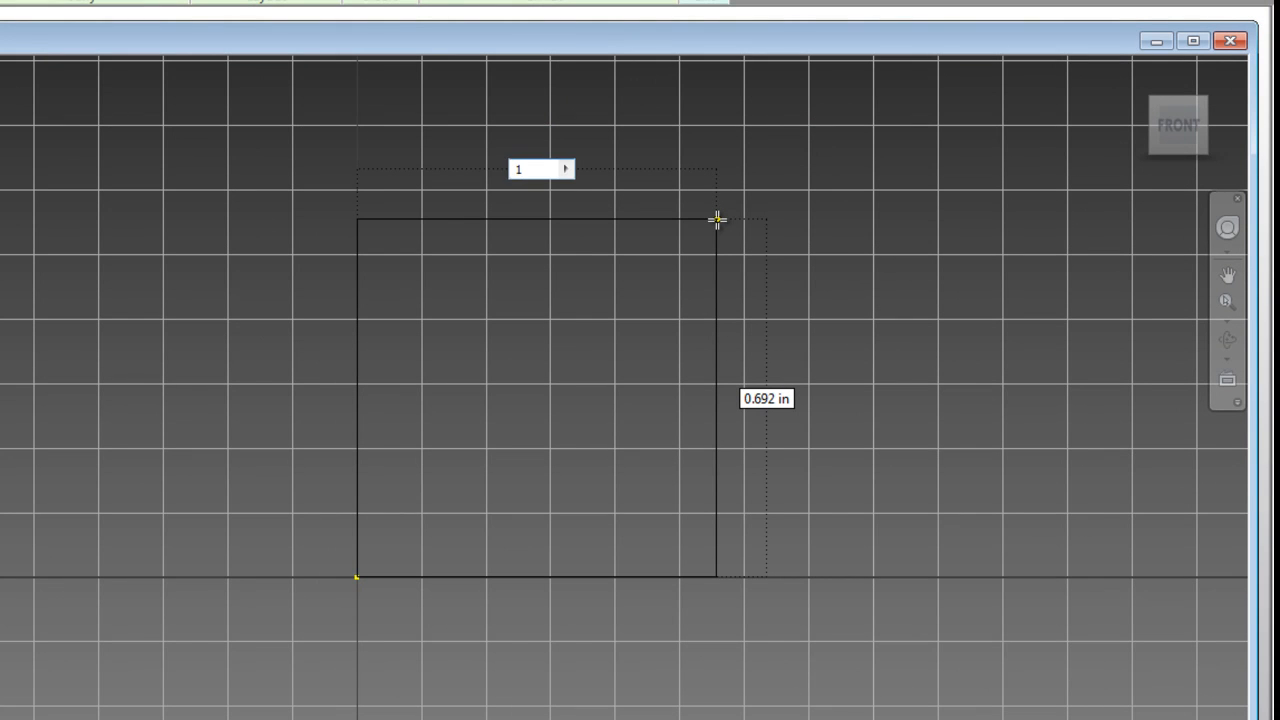
pyautogui.press('Tab')
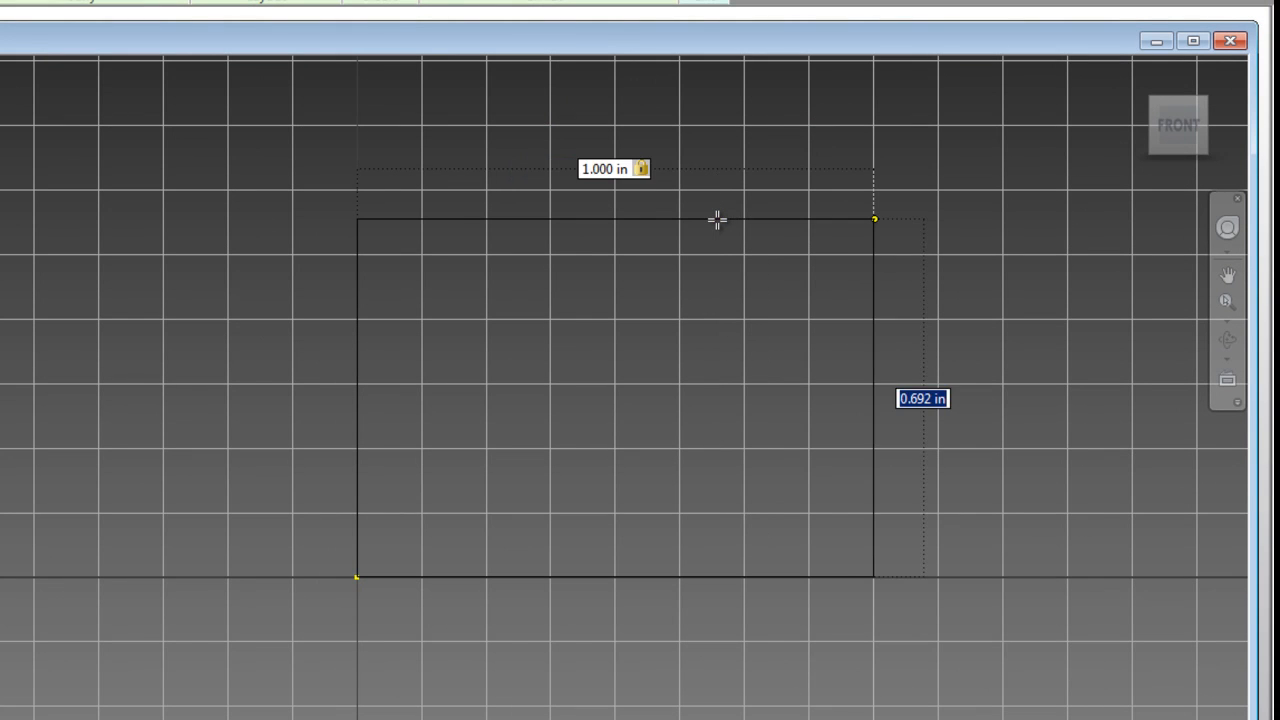
pyautogui.write('1')
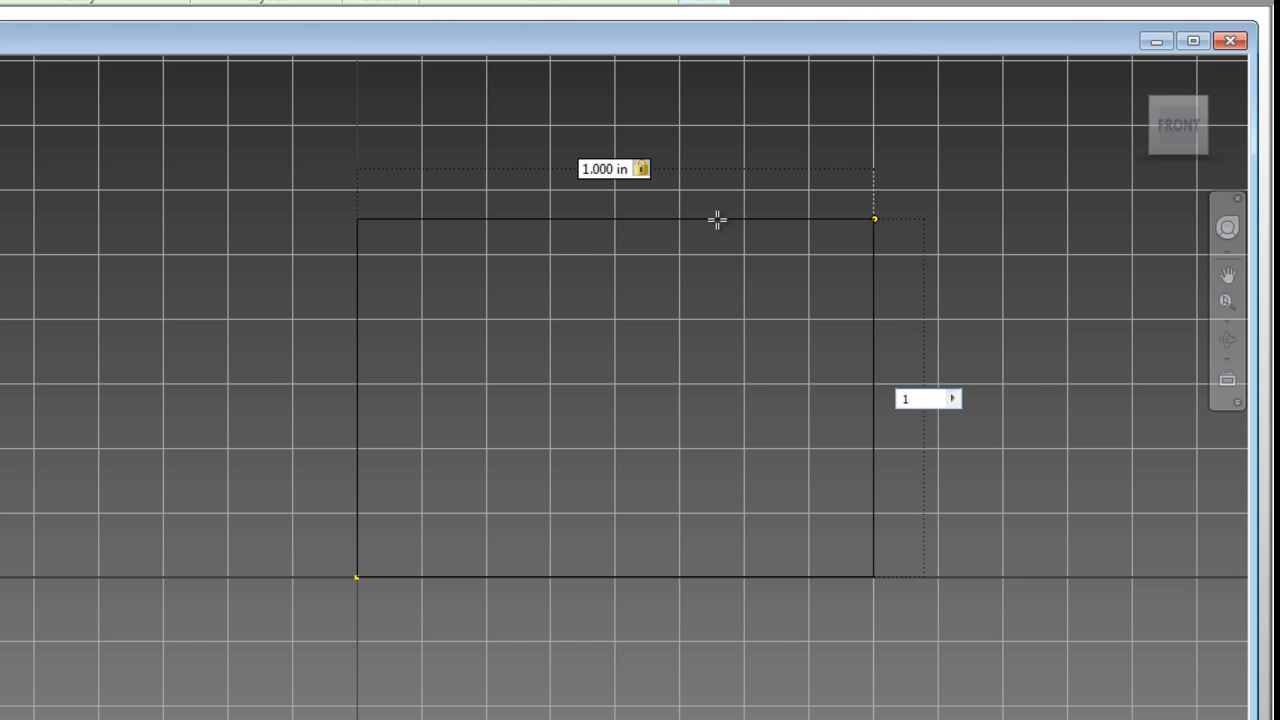
pyautogui.press('Tab')
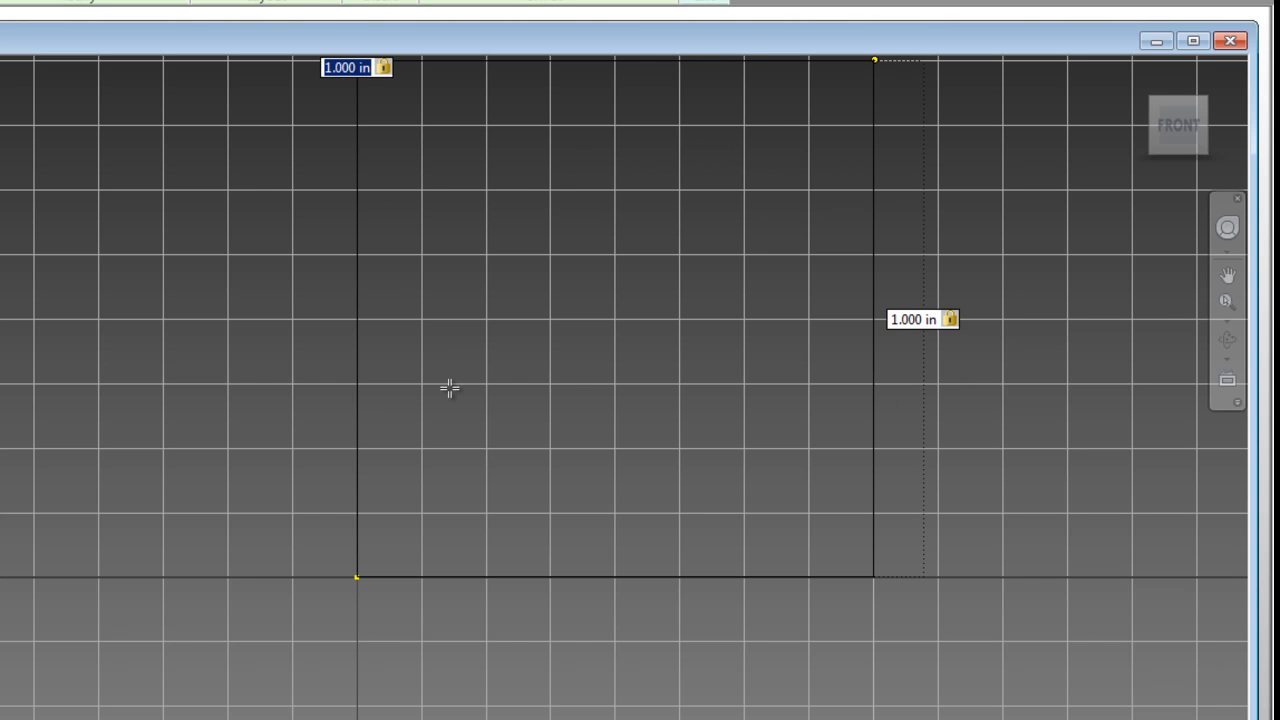
pyautogui.scroll(-3, 449, 388)
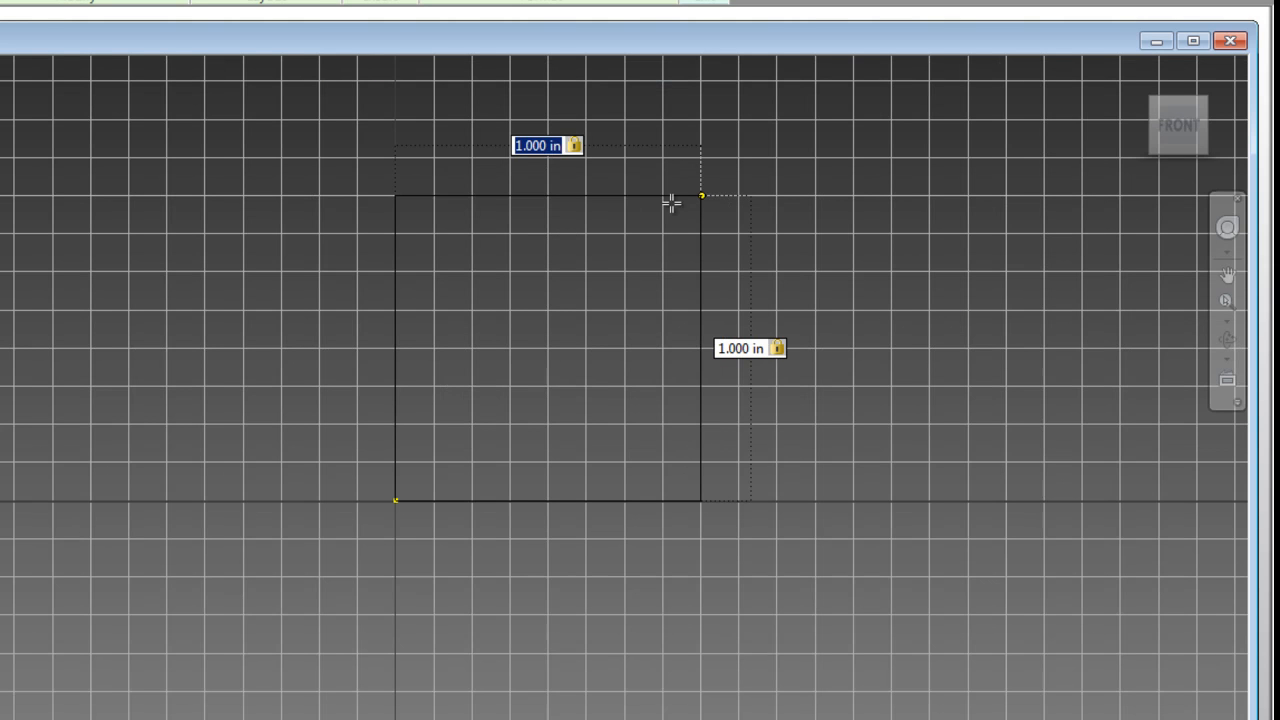
pyautogui.scroll(3, 671, 203)
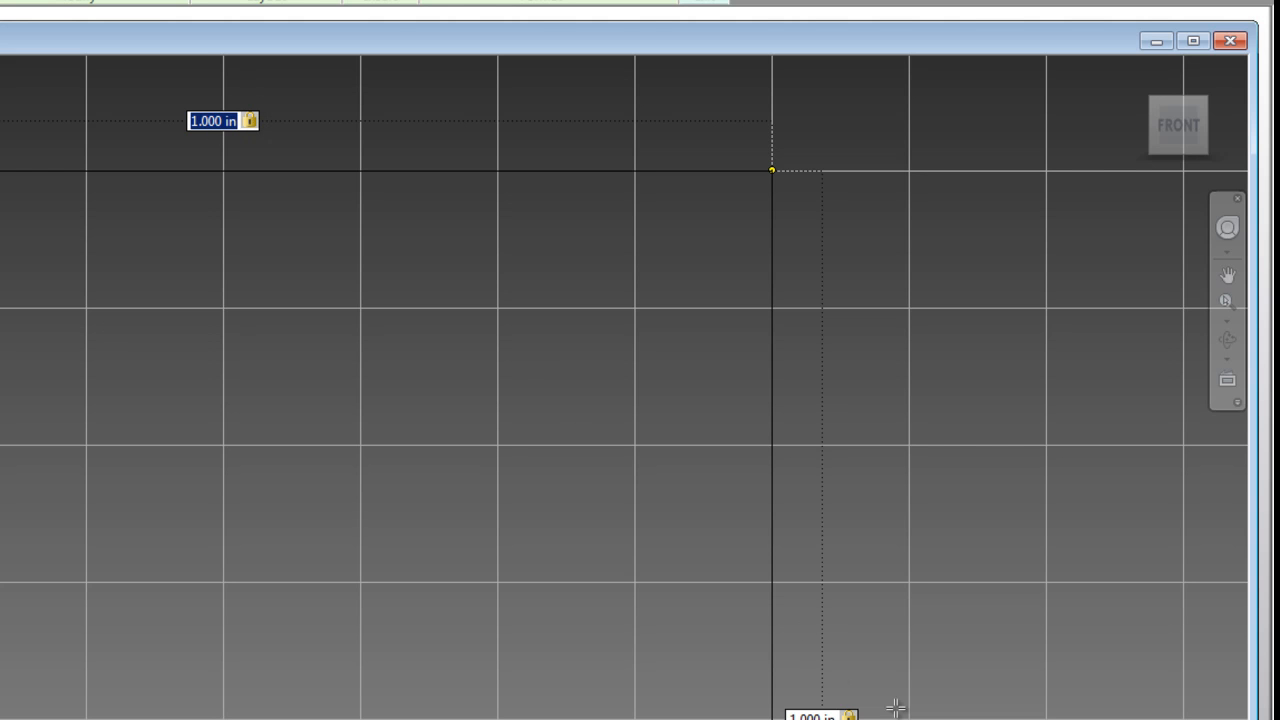
pyautogui.scroll(-3, 766, 594)
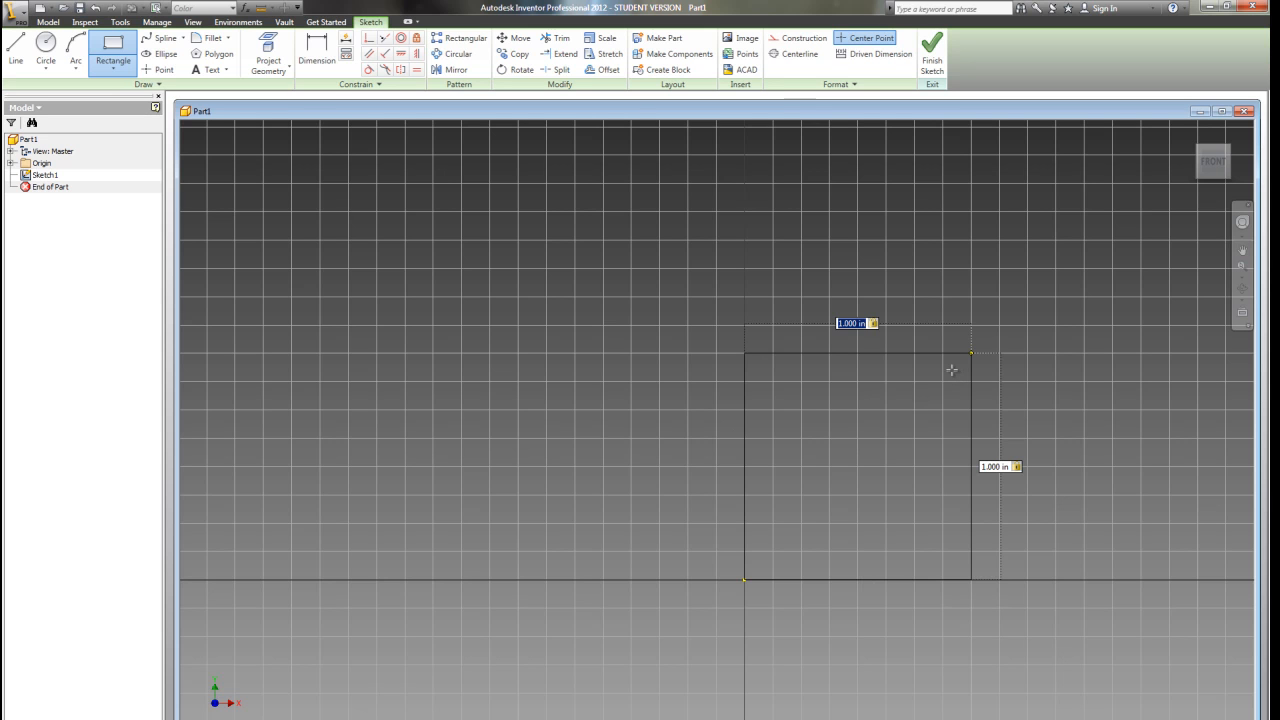
# Create the 1 by 1 rectangle and finish Sketch1, returning to 3D modeling.
pyautogui.press('Return')
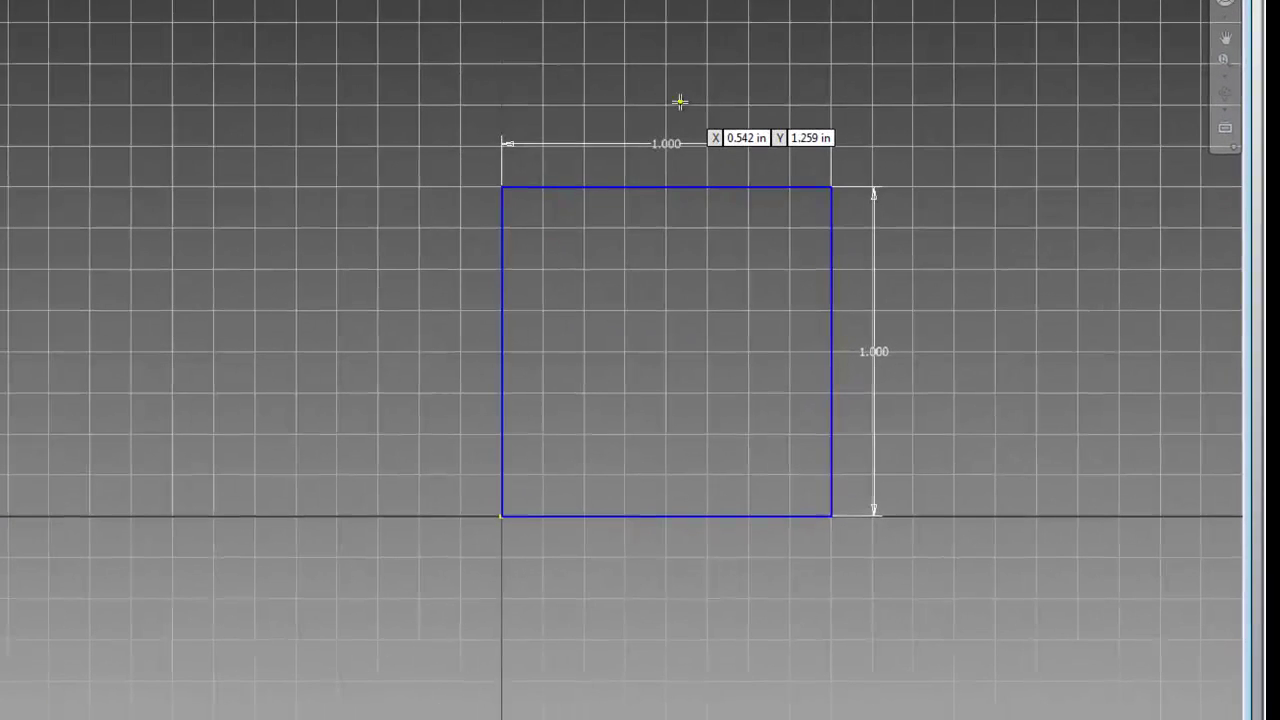
pyautogui.rightClick(680, 101)
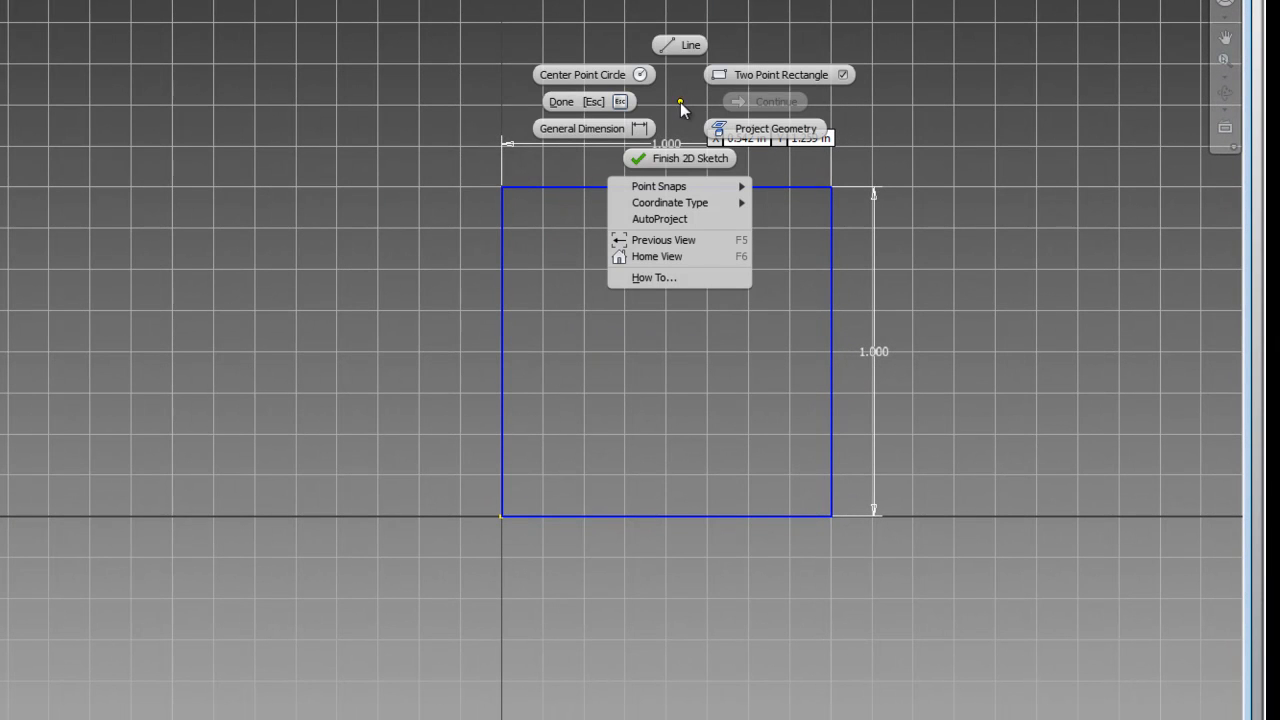
pyautogui.click(688, 160)
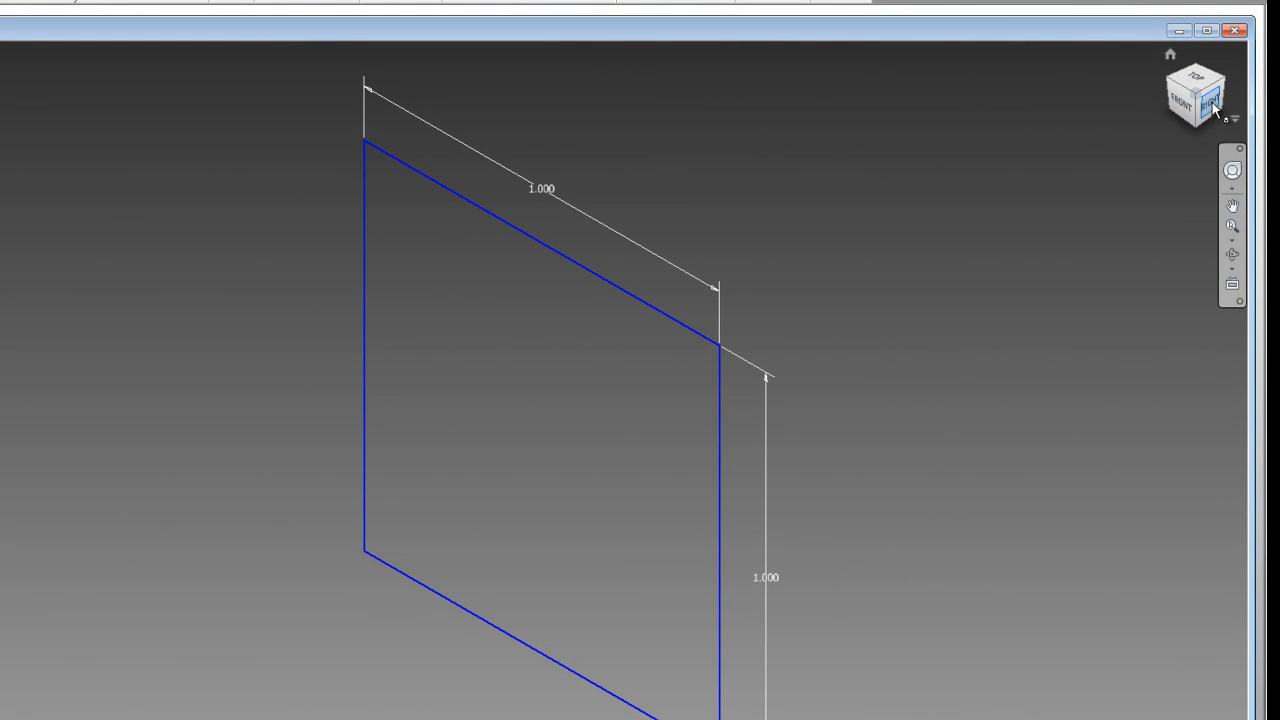
pyautogui.moveTo(1214, 108); pyautogui.dragTo(1200, 56)
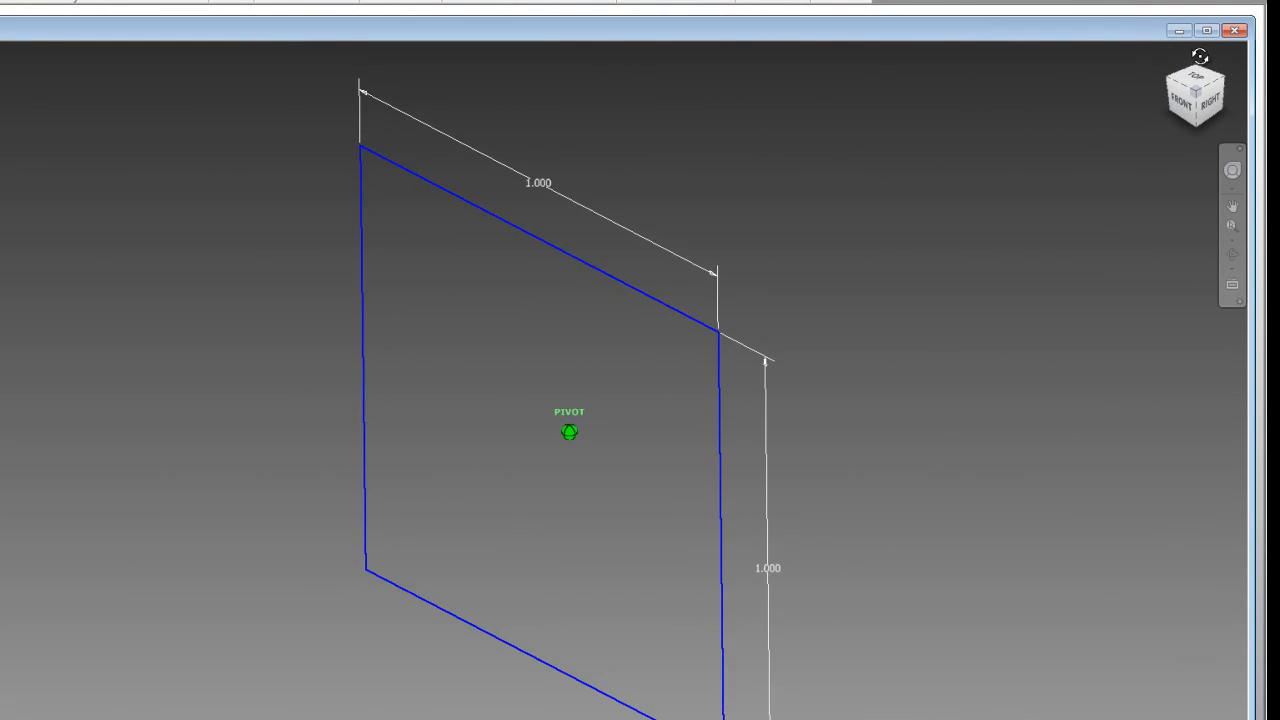
pyautogui.moveTo(1200, 56); pyautogui.dragTo(1196, 96)
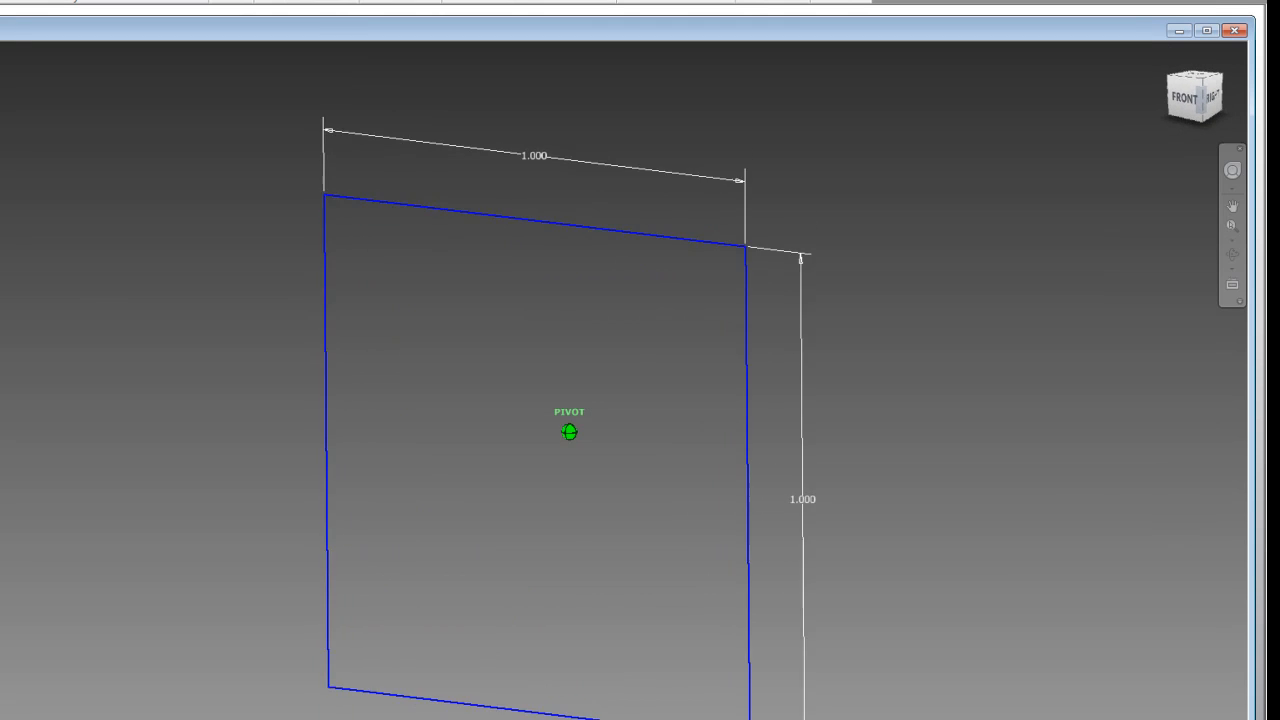
pyautogui.moveTo(74, 149)
pyautogui.mouseDown()
pyautogui.moveTo(200, 320)
pyautogui.moveTo(57, 240)
pyautogui.moveTo(1158, 110)
pyautogui.mouseUp()
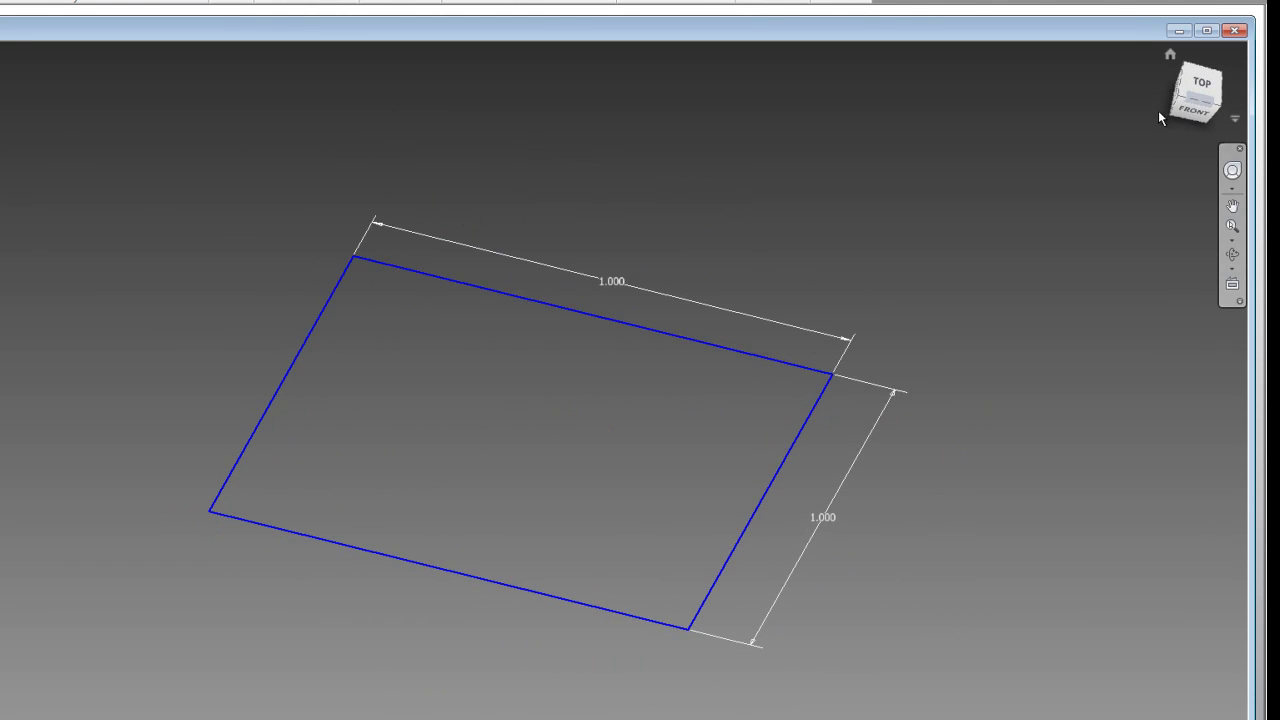
pyautogui.click(1169, 55)
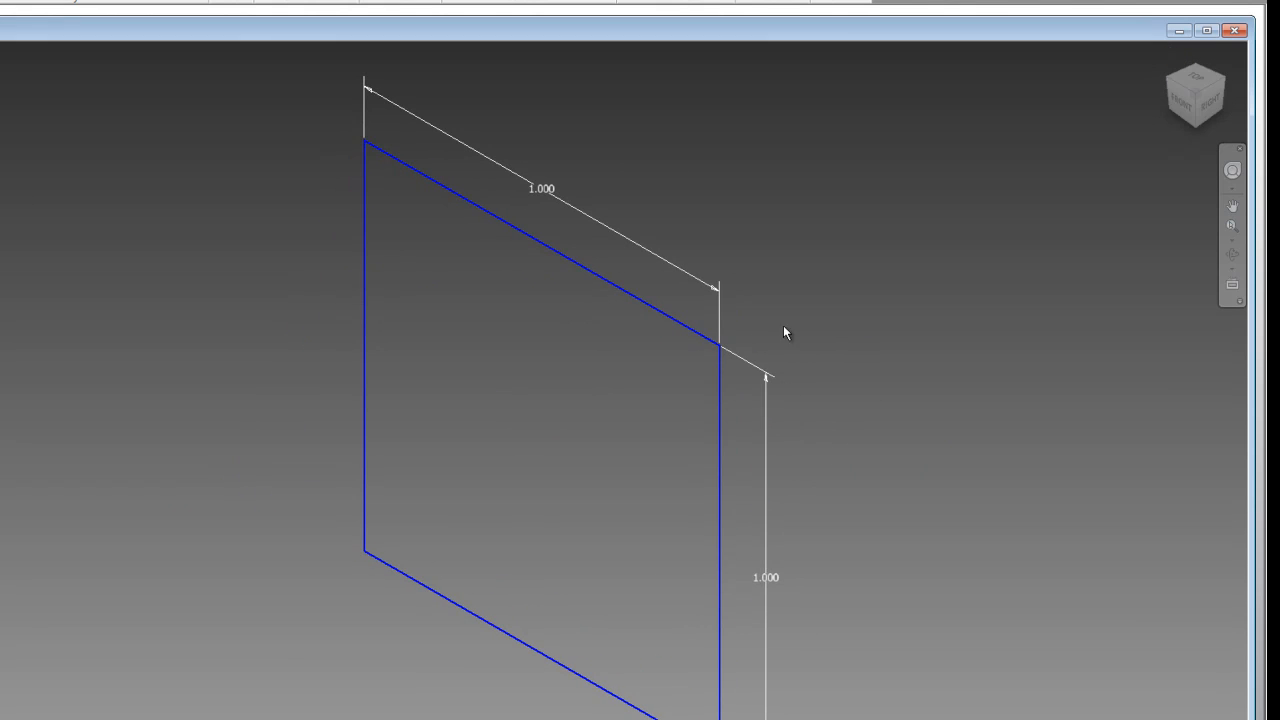
pyautogui.scroll(-3, 760, 335)
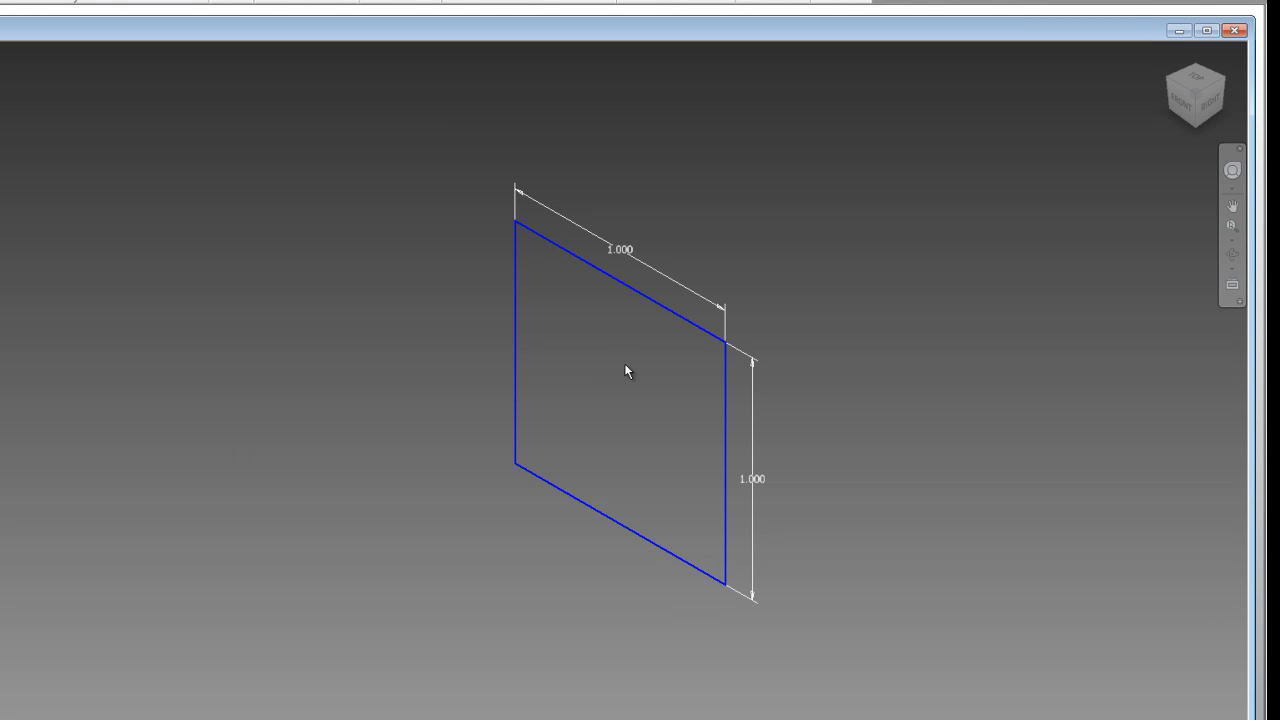
# Extrude the square 1 in with no taper into the solid Extrusion1 and inspect it from the home view.
pyautogui.rightClick(558, 336)
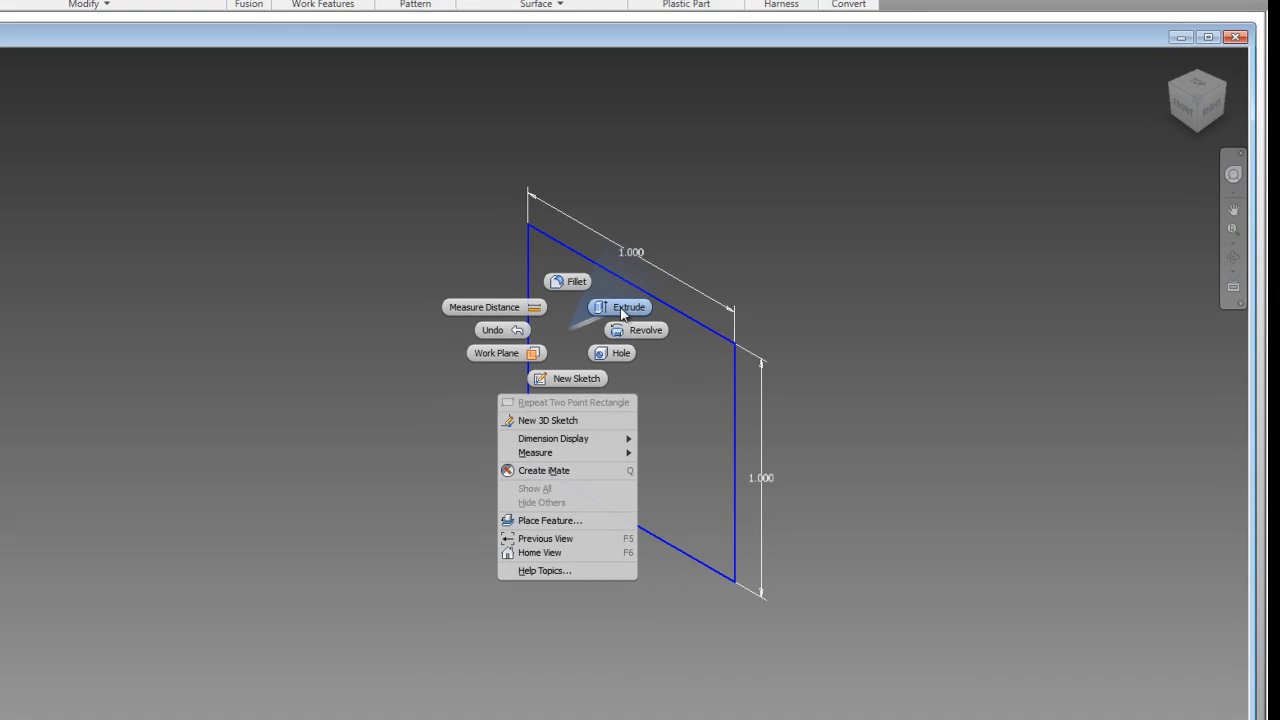
pyautogui.click(617, 305)
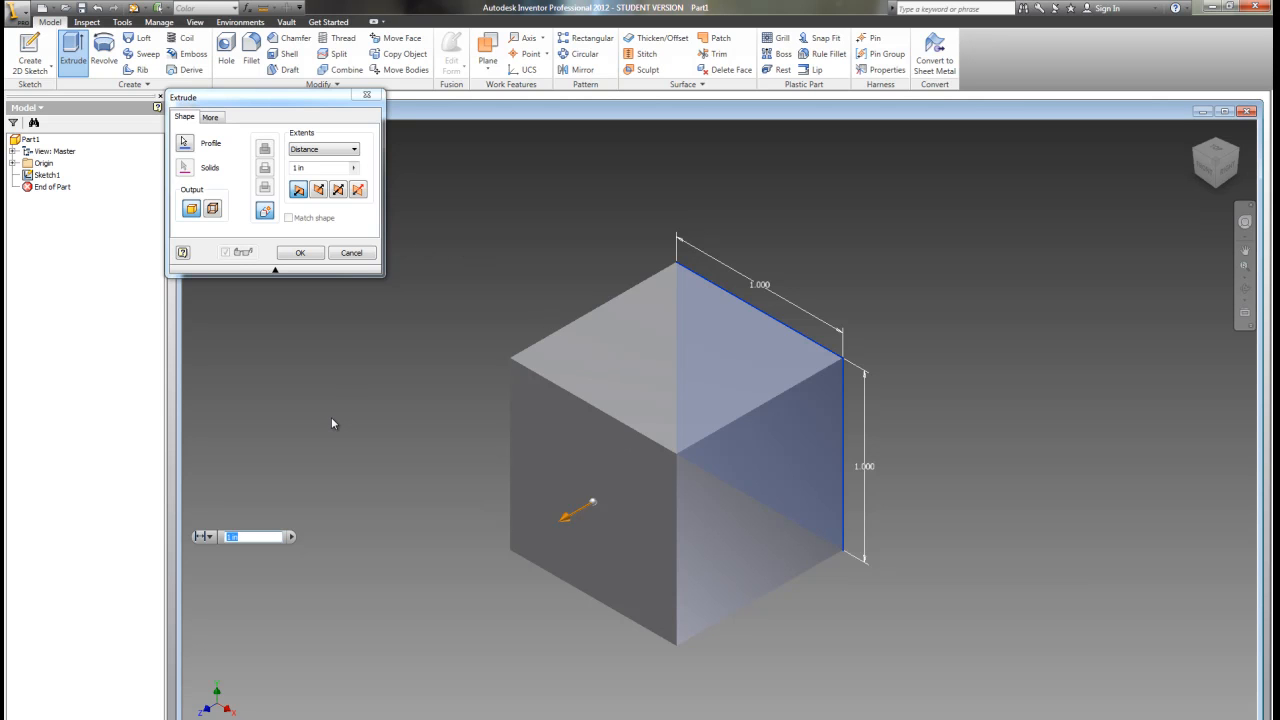
pyautogui.write('2')
pyautogui.press('Tab')
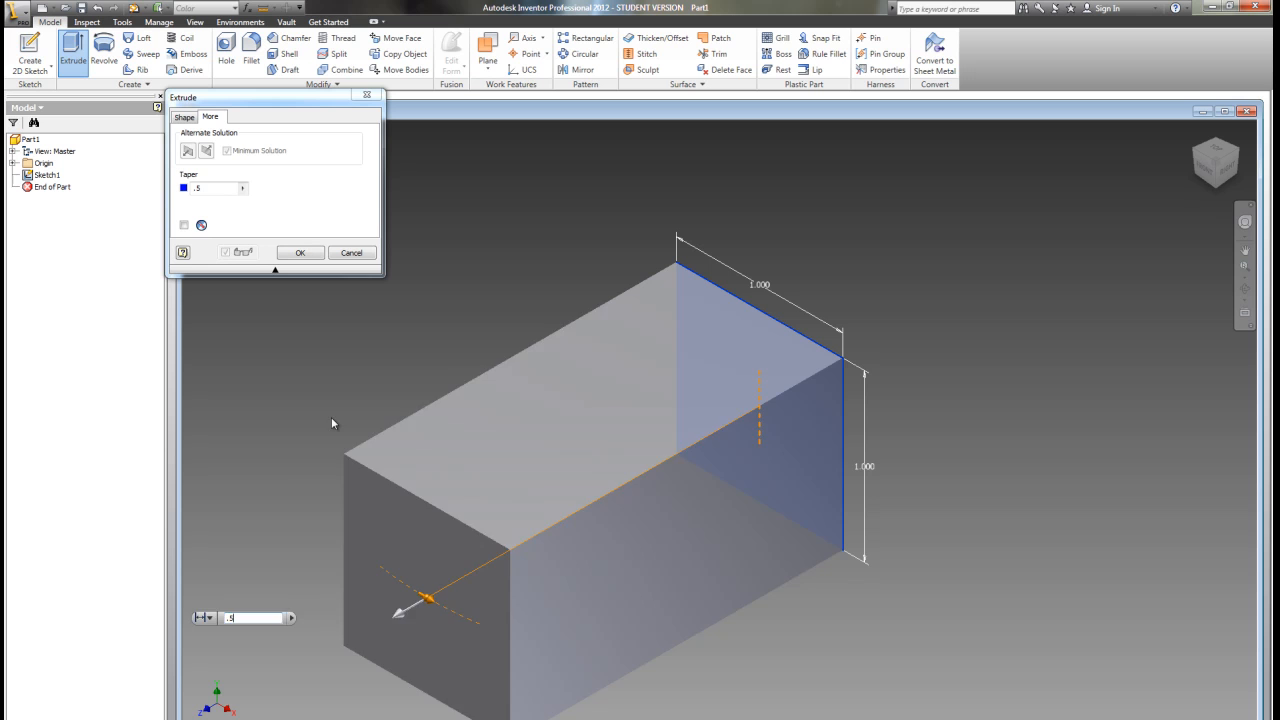
pyautogui.write('.5')
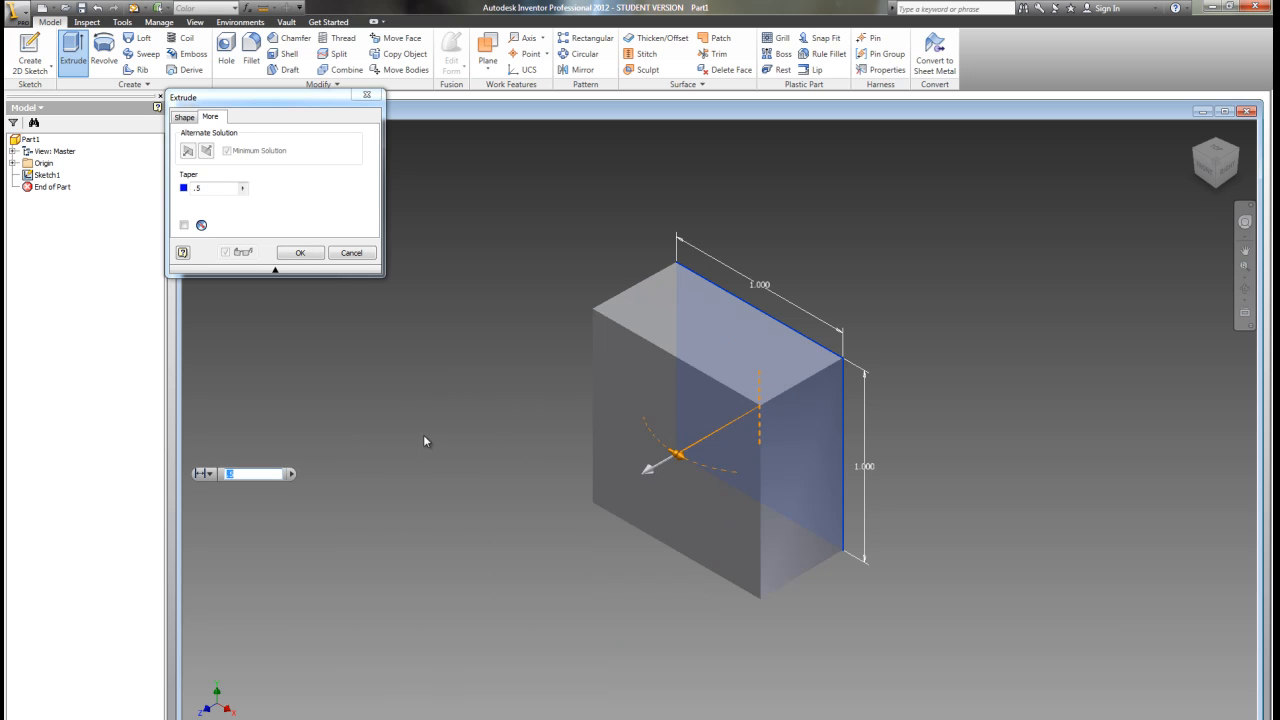
pyautogui.click(185, 118)
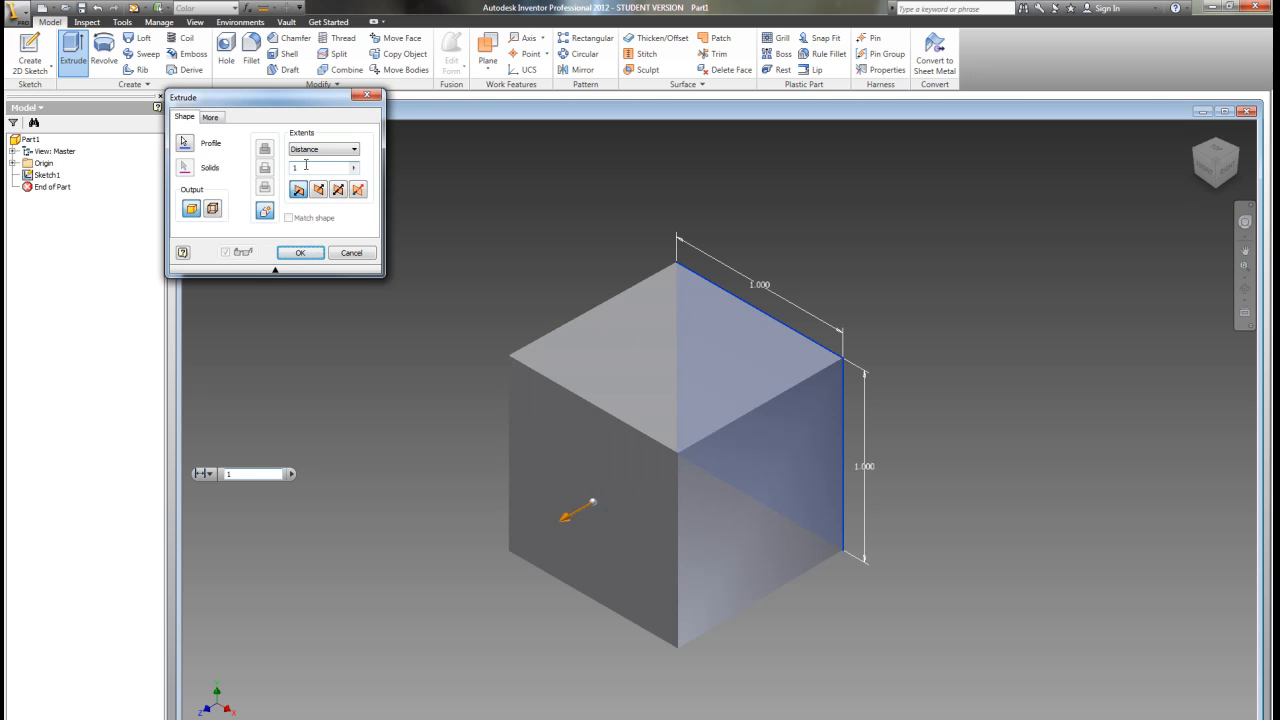
pyautogui.scroll(-2, 290, 421)
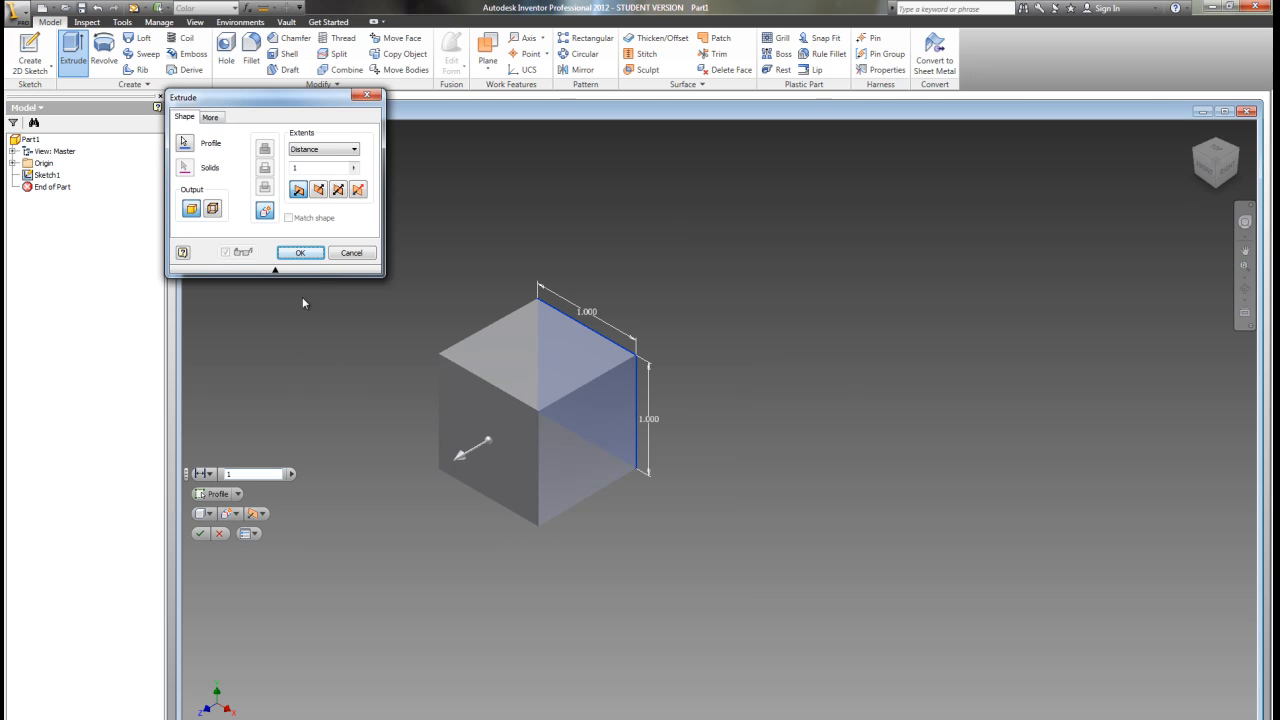
pyautogui.click(204, 534)
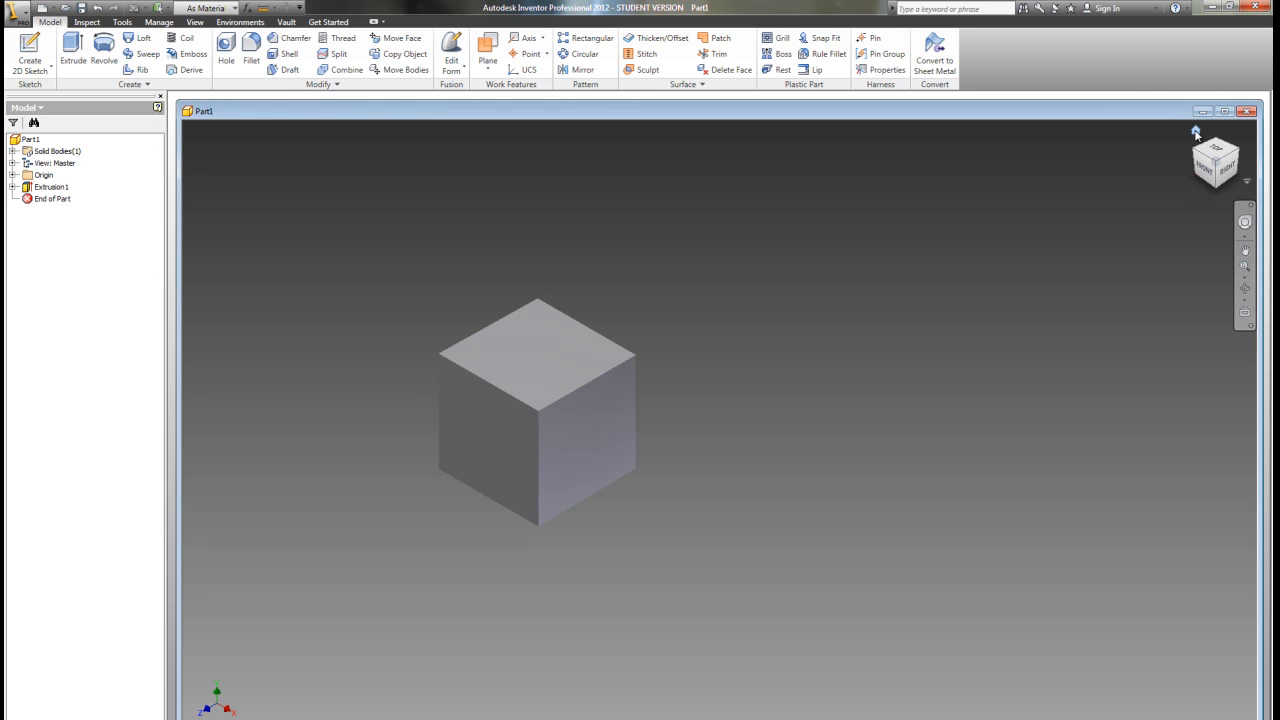
pyautogui.click(1196, 133)
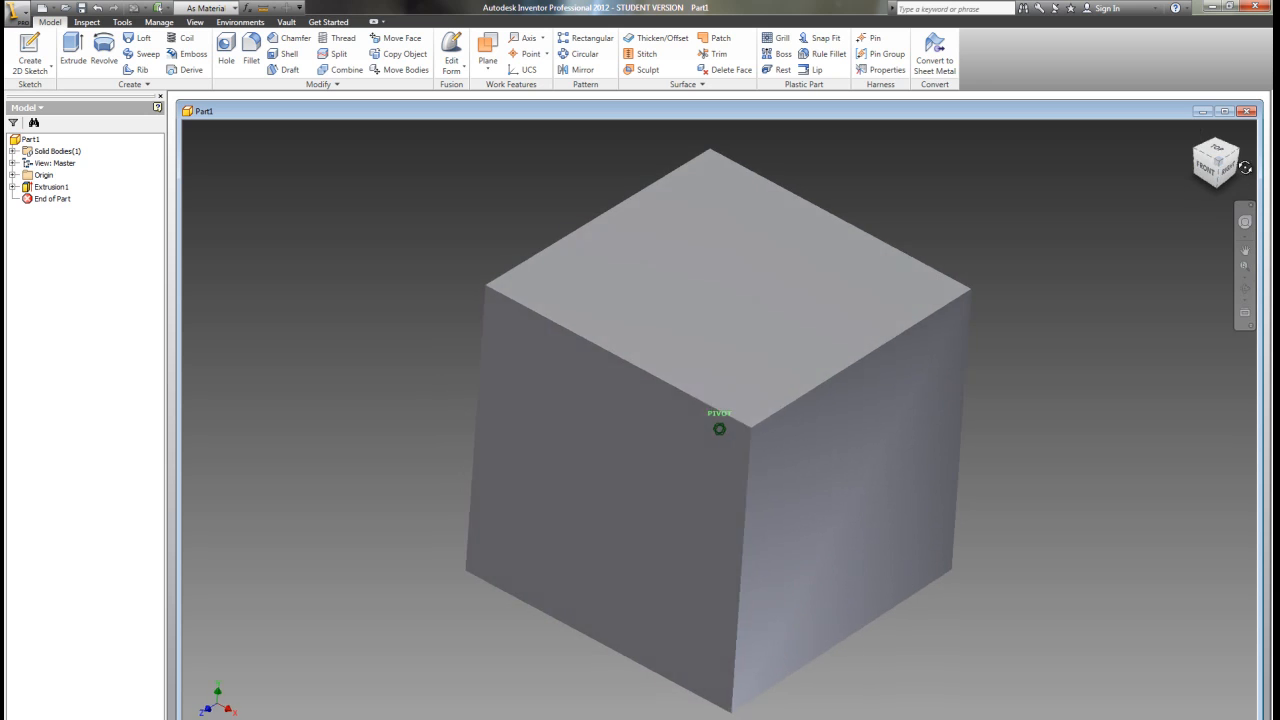
pyautogui.moveTo(1215, 158)
pyautogui.mouseDown()
pyautogui.moveTo(1137, 200)
pyautogui.moveTo(1086, 194)
pyautogui.moveTo(1029, 144)
pyautogui.moveTo(1103, 183)
pyautogui.mouseUp()
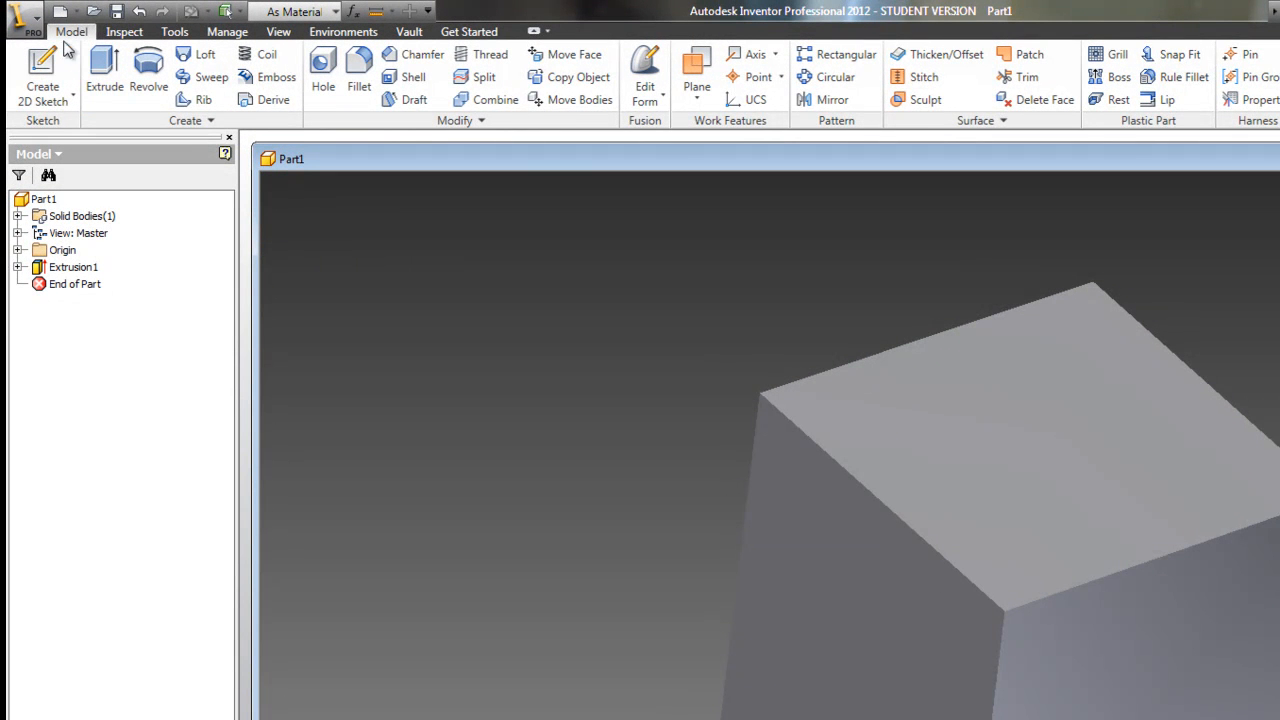
# Save the part to My Documents under the name cube grey.
pyautogui.click(116, 12)
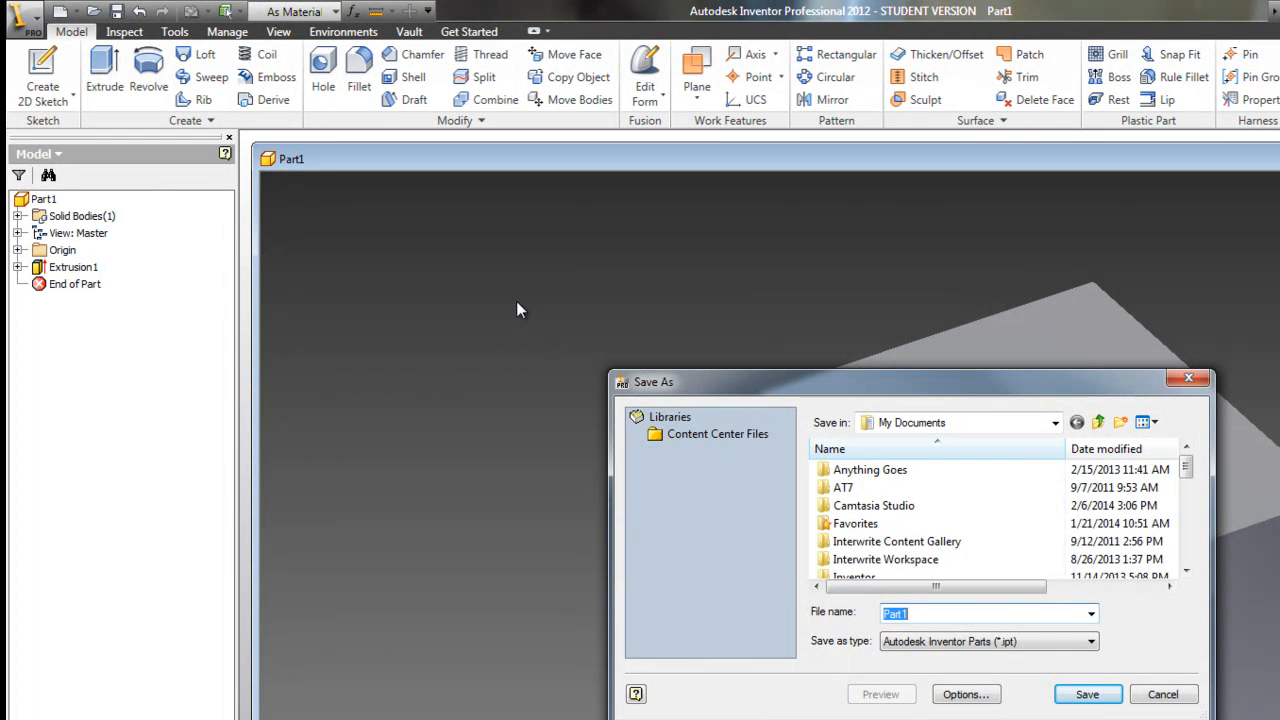
pyautogui.write('de')
pyautogui.write('cu')
pyautogui.write(' grey')
pyautogui.press('Return')
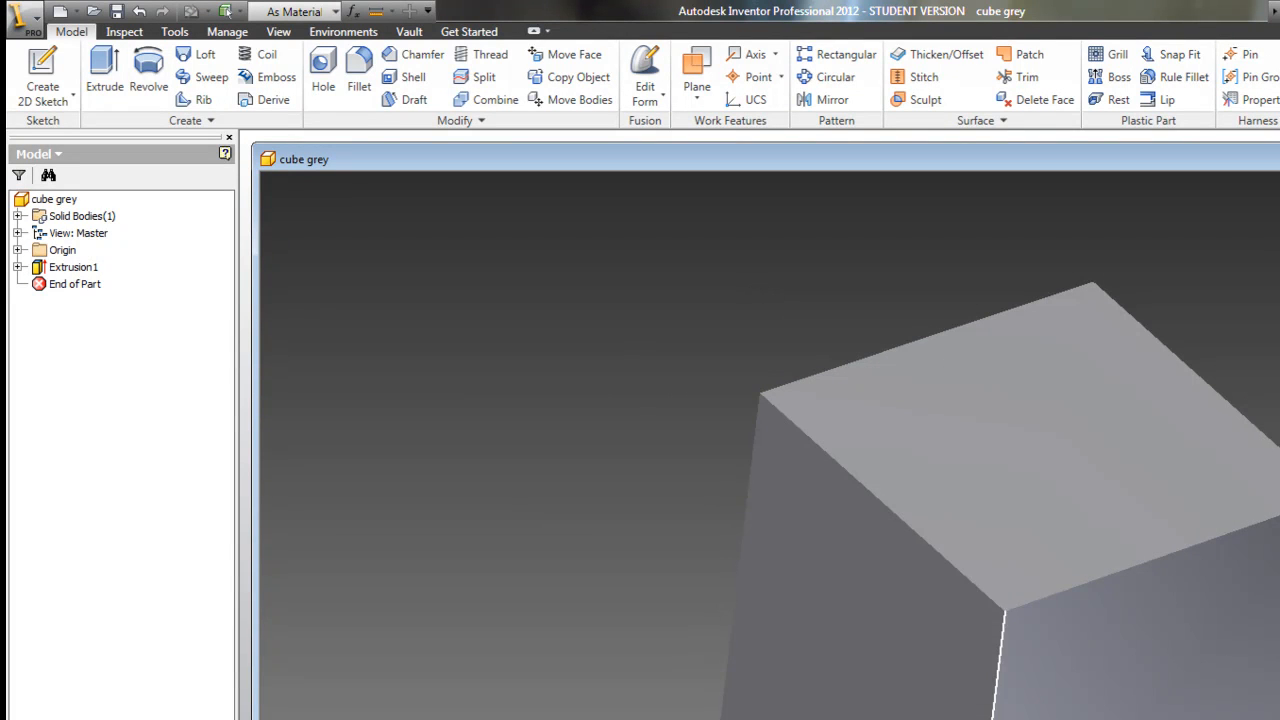
pyautogui.scroll(-2, 1050, 618)
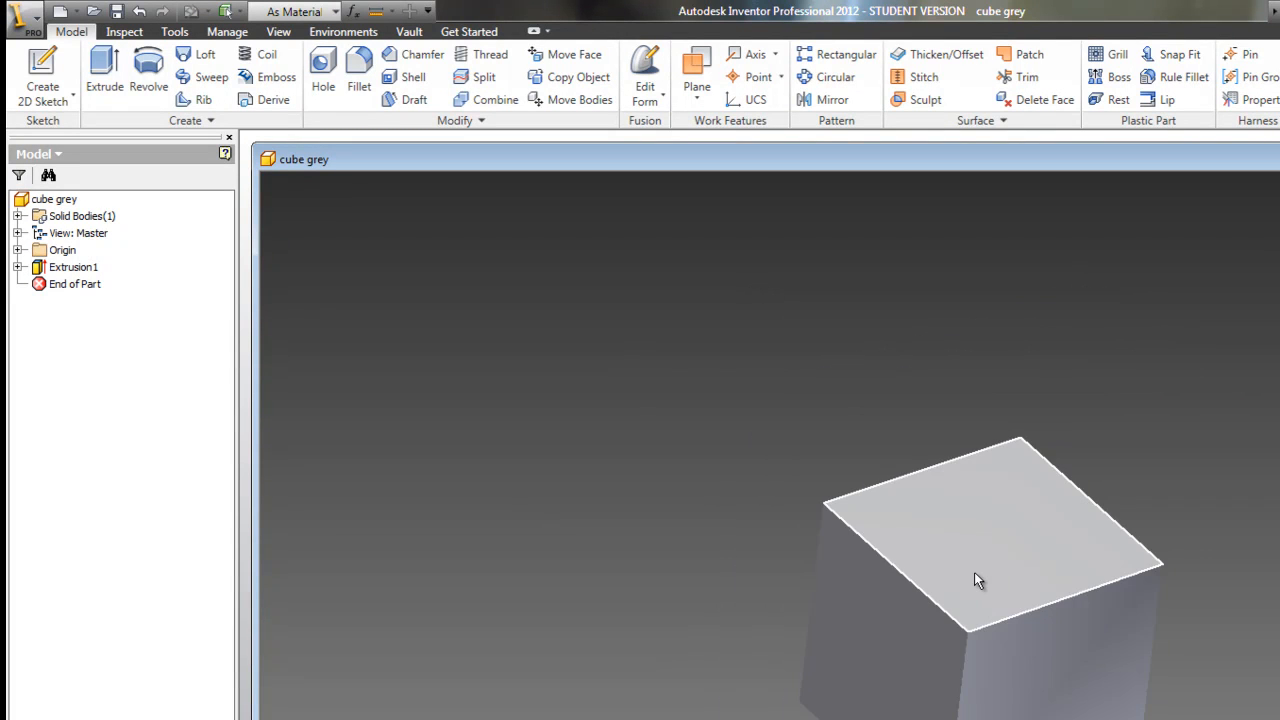
pyautogui.scroll(3, 977, 581)
pyautogui.scroll(-3, 977, 581)
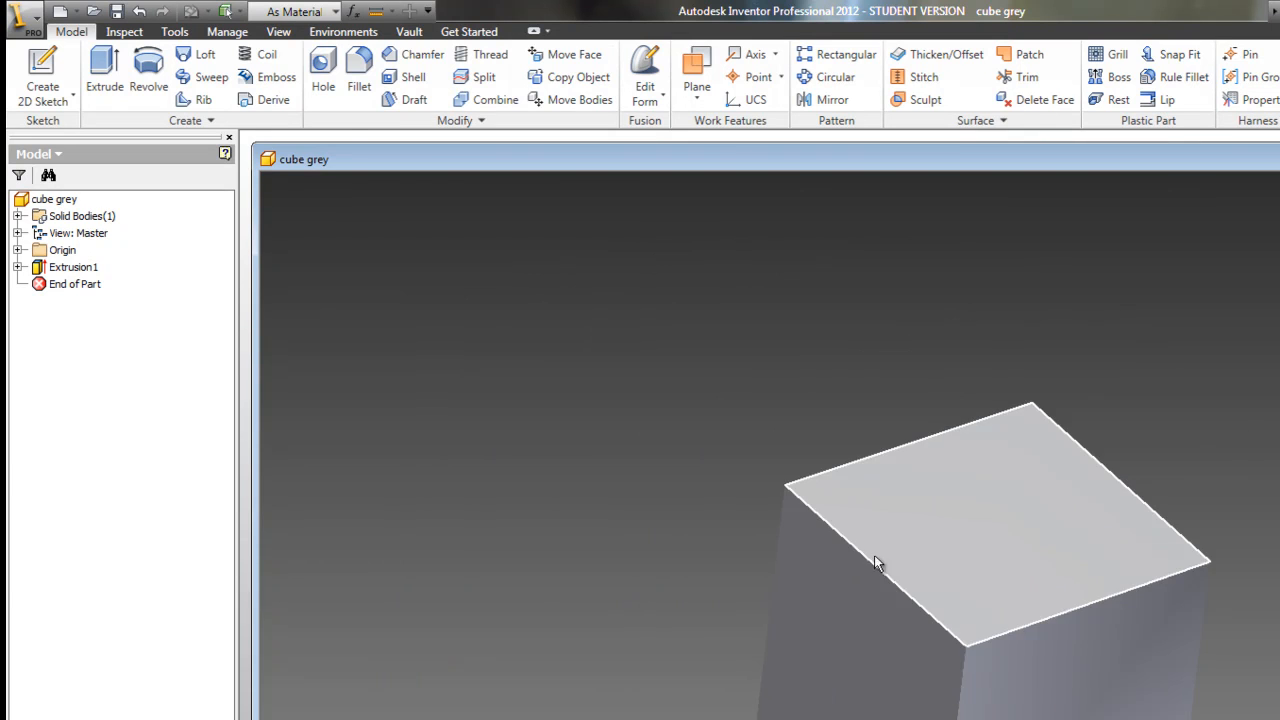
# Try masonry and rusted steel appearances, settling on plain grey Metal-Steel.
pyautogui.click(300, 14)
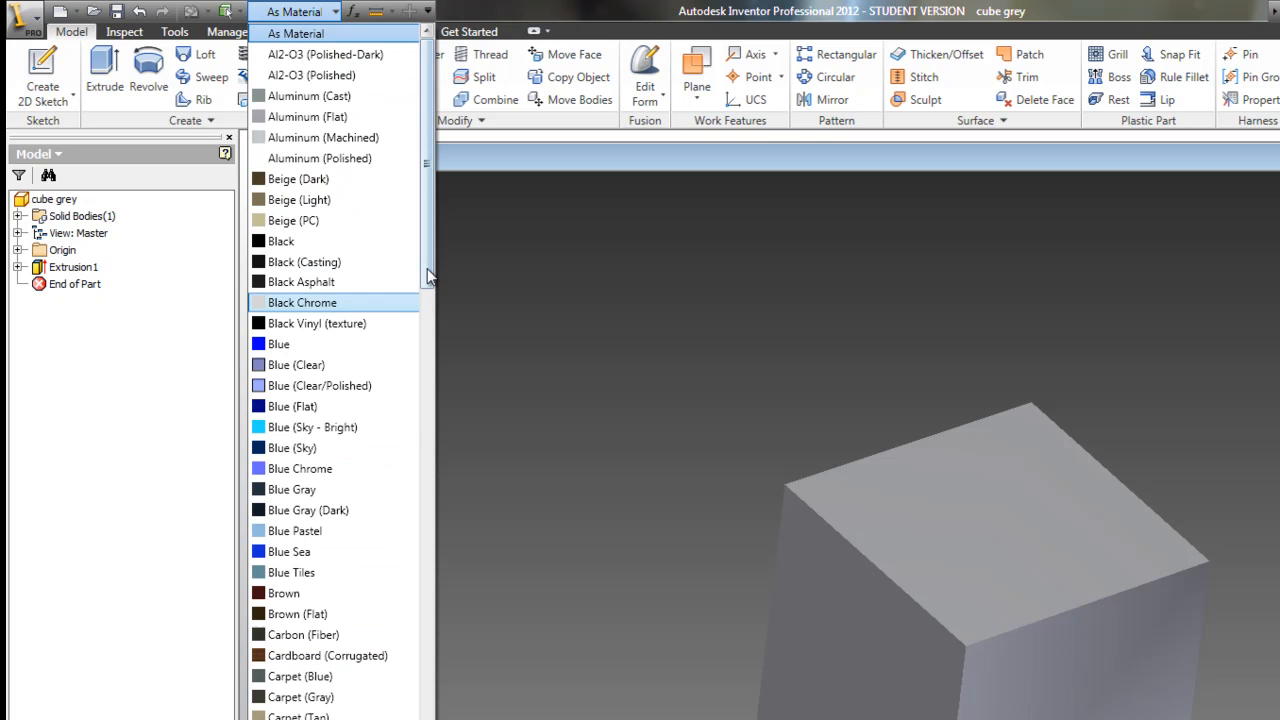
pyautogui.scroll(-1, 428, 293)
pyautogui.moveTo(428, 293); pyautogui.dragTo(451, 541)
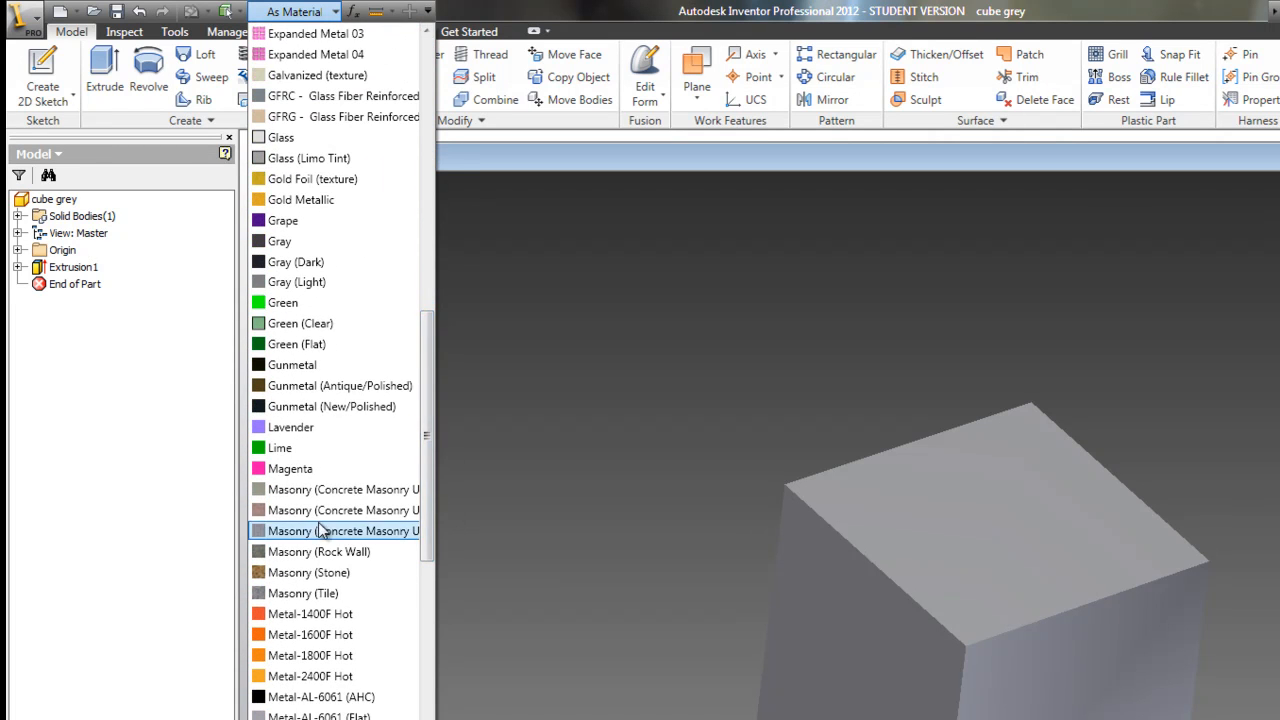
pyautogui.click(316, 510)
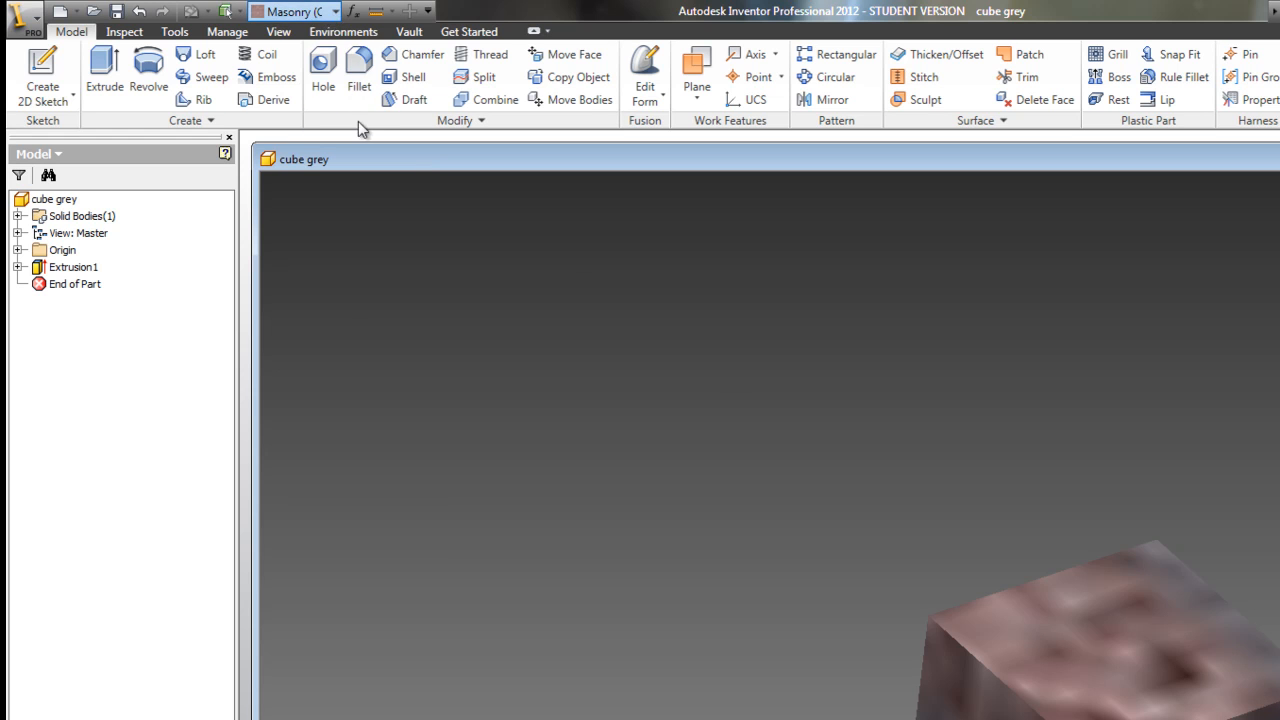
pyautogui.click(300, 11)
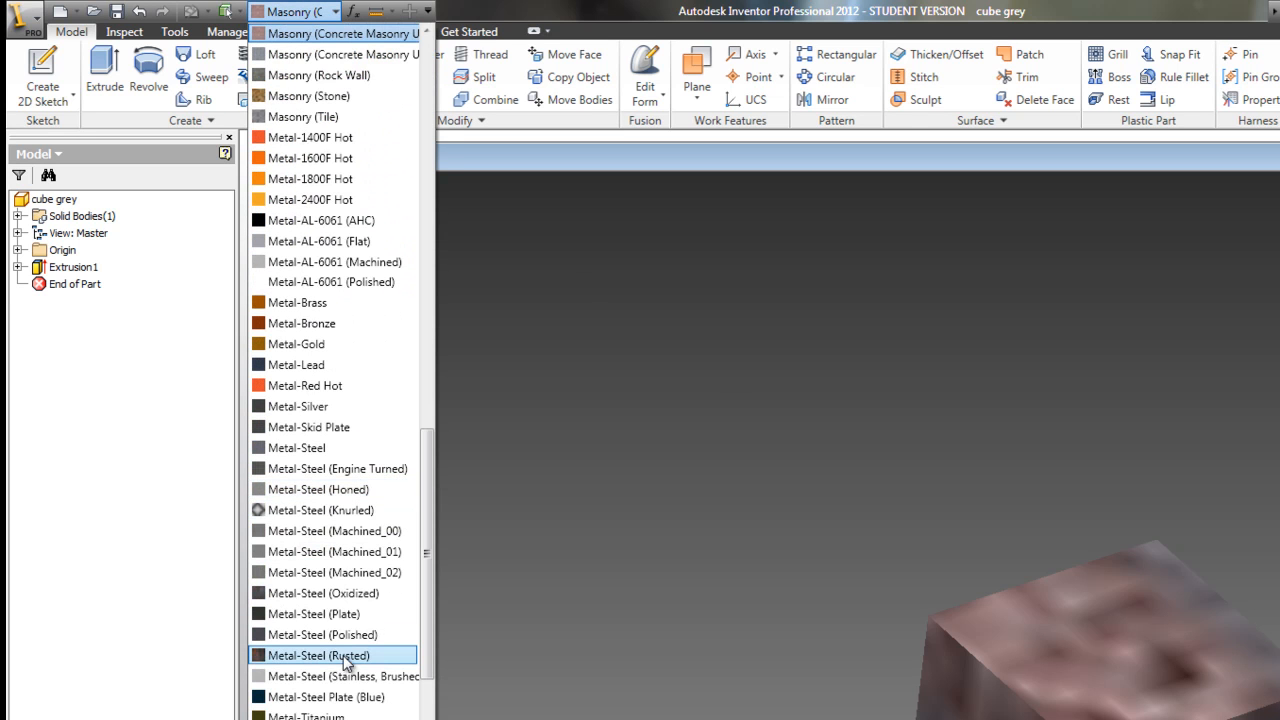
pyautogui.click(345, 660)
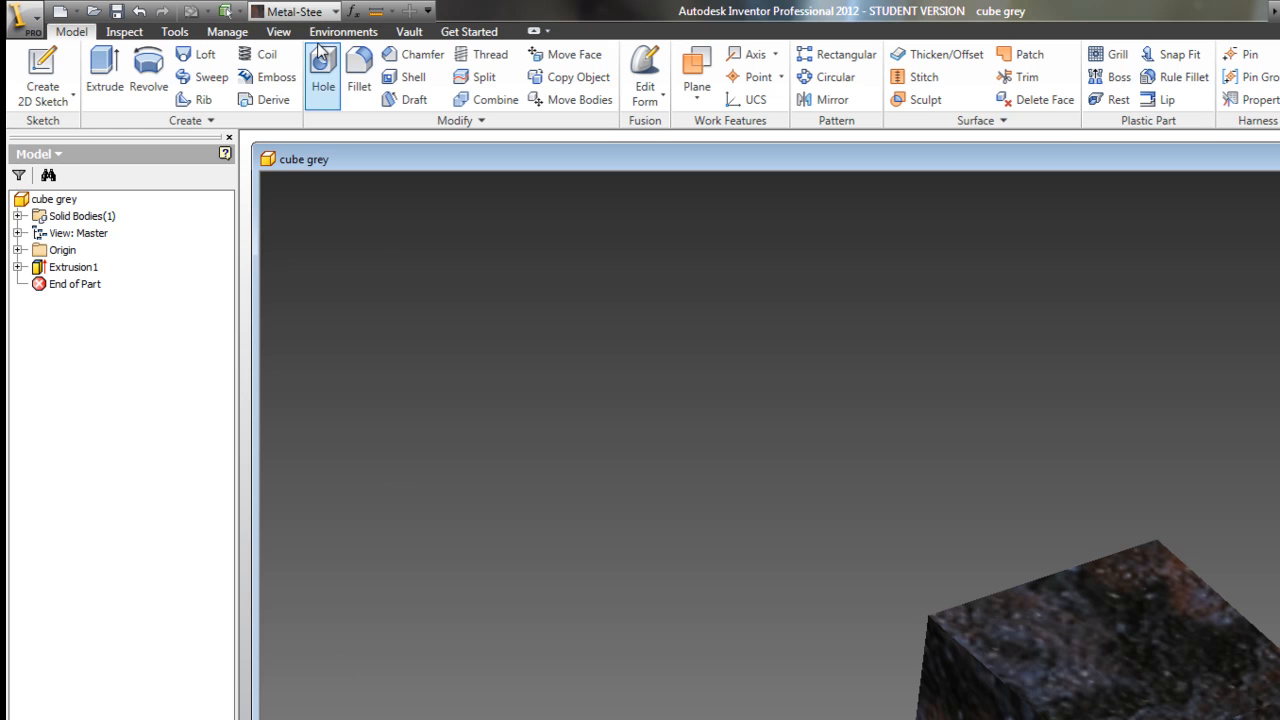
pyautogui.click(300, 11)
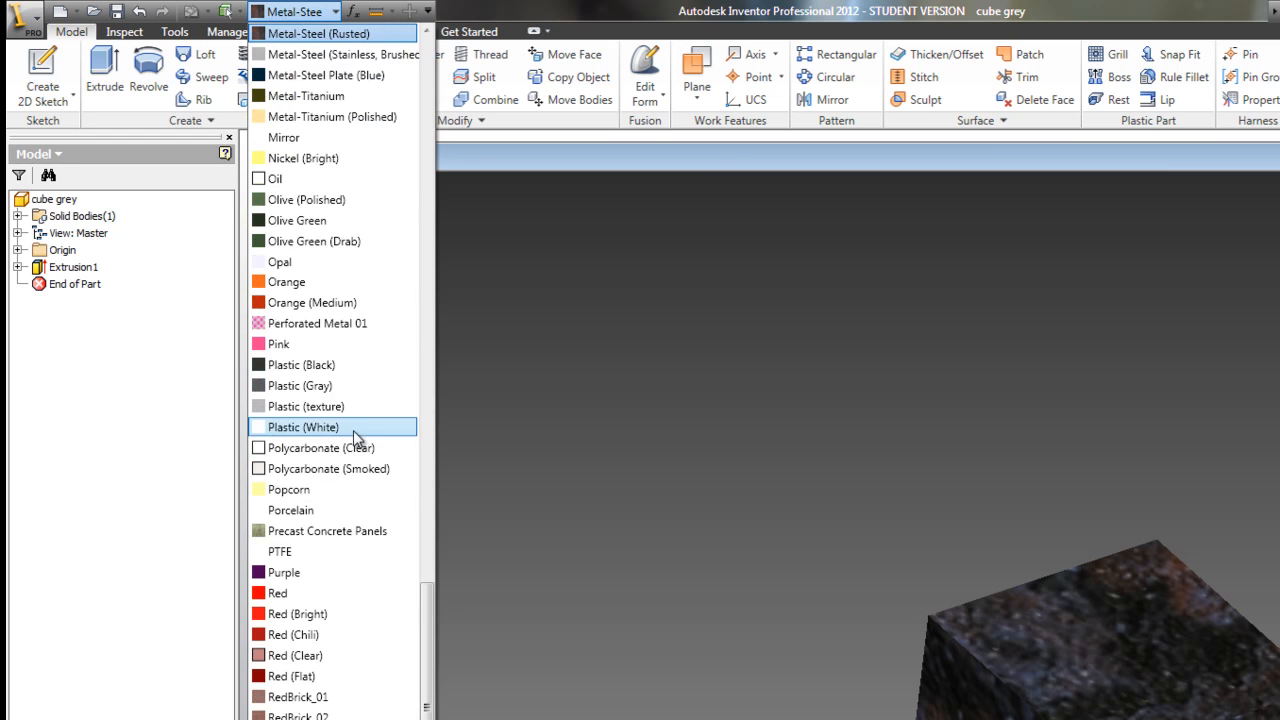
pyautogui.scroll(10, 322, 636)
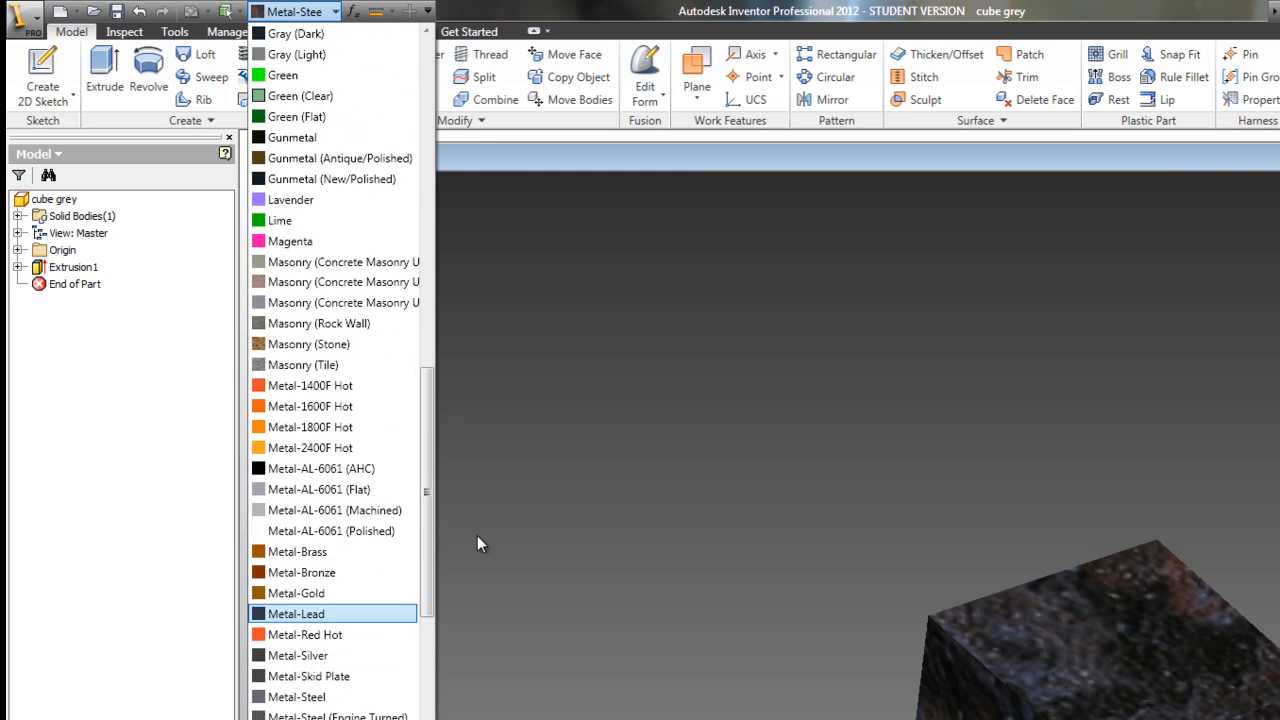
pyautogui.moveTo(425, 565); pyautogui.dragTo(425, 585)
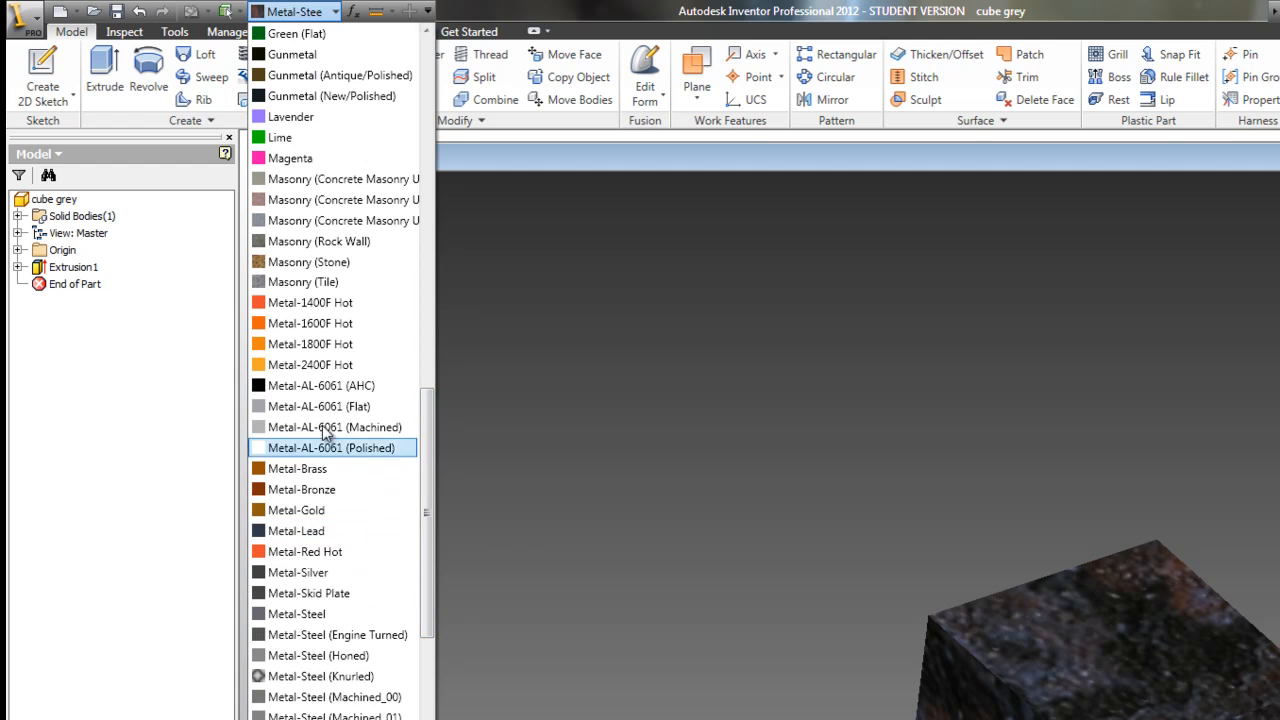
pyautogui.scroll(-1, 340, 440)
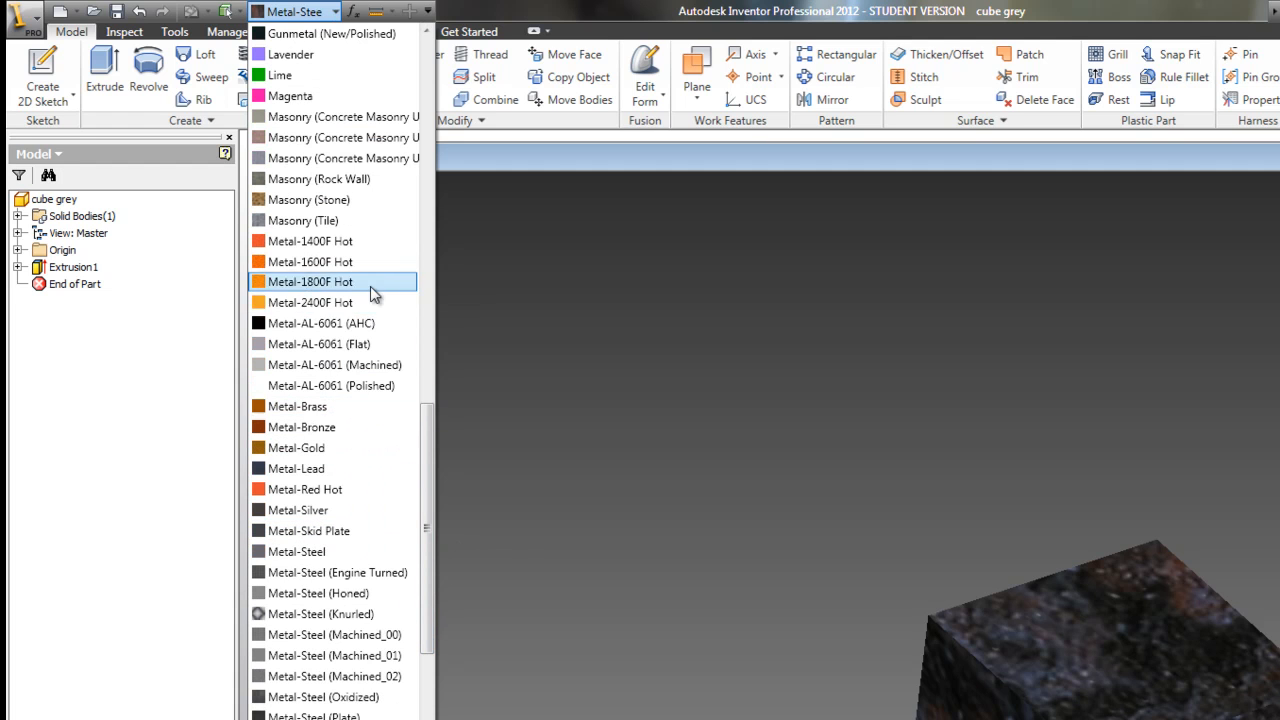
pyautogui.moveTo(425, 620)
pyautogui.mouseDown()
pyautogui.moveTo(418, 18)
pyautogui.moveTo(418, 635)
pyautogui.mouseUp()
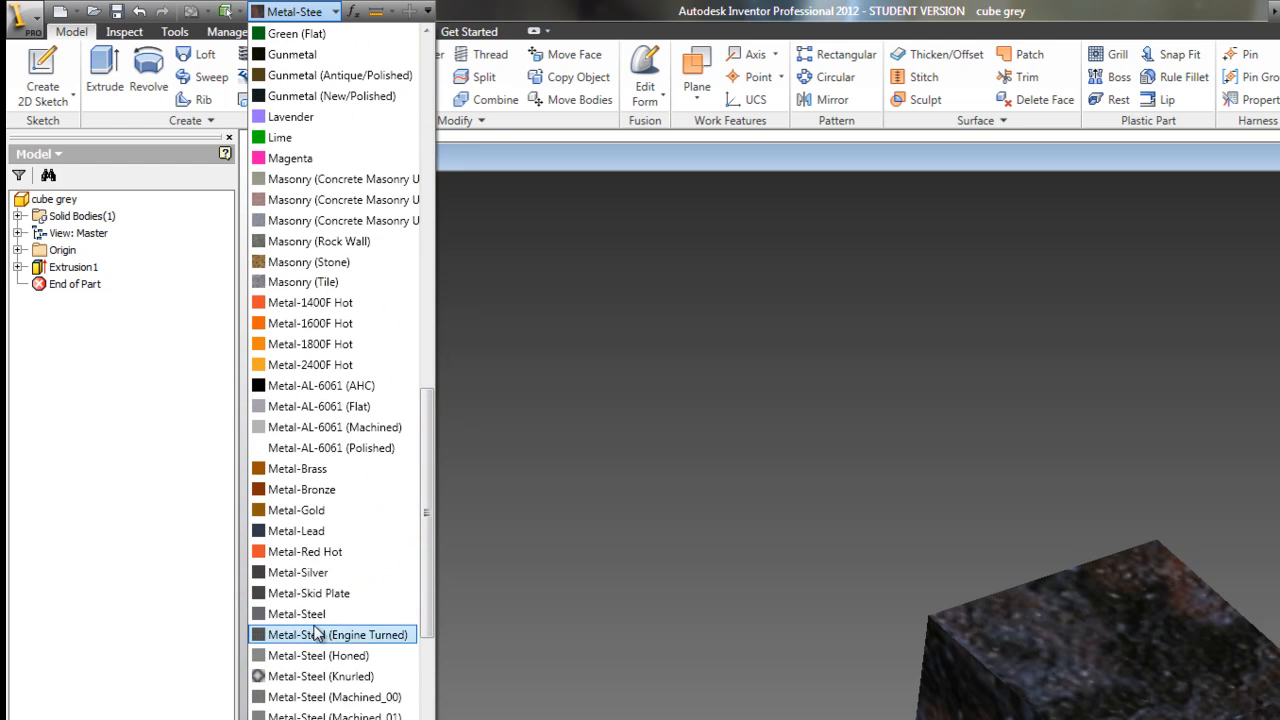
pyautogui.click(335, 656)
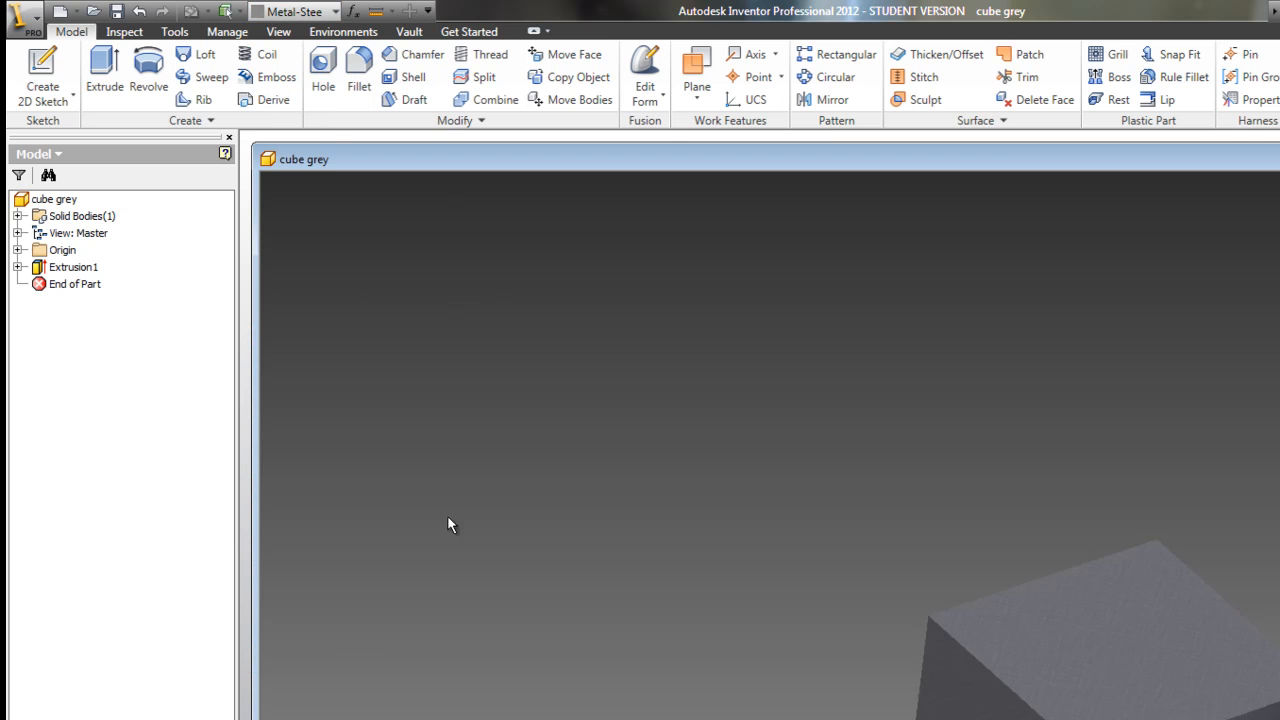
# Change the cube's appearance to Olive Green (Drab).
pyautogui.click(334, 12)
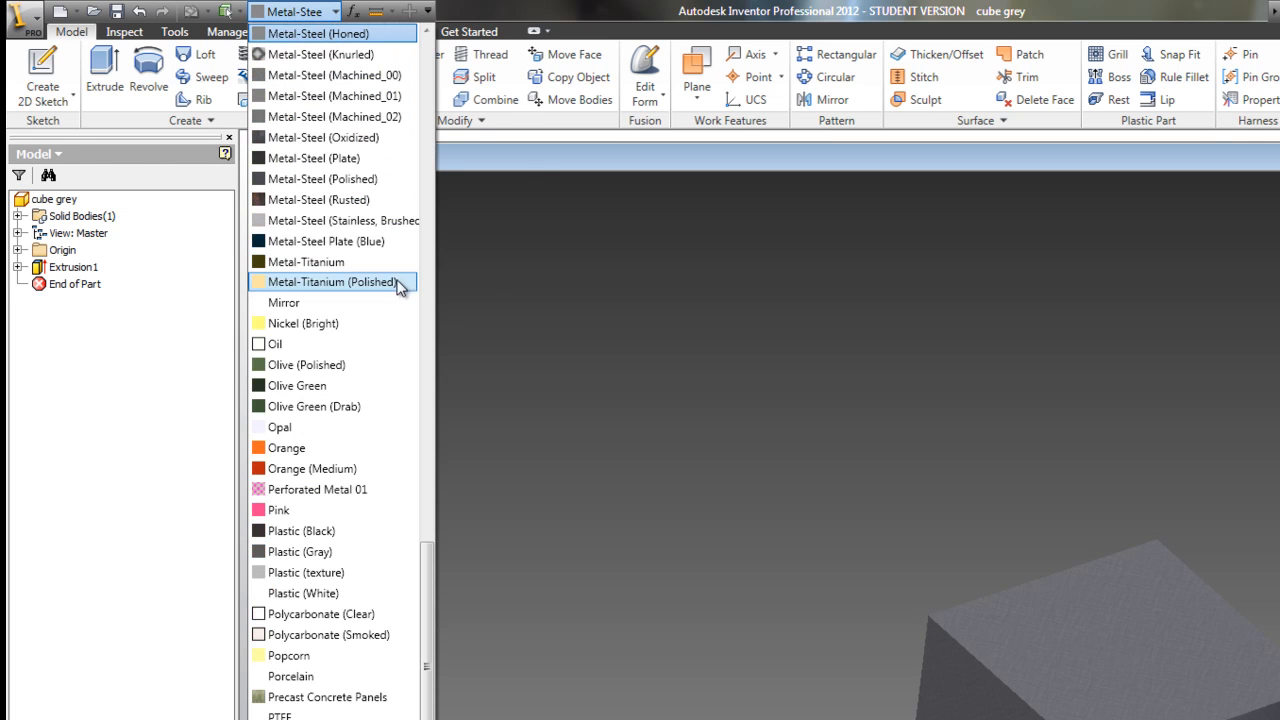
pyautogui.click(357, 410)
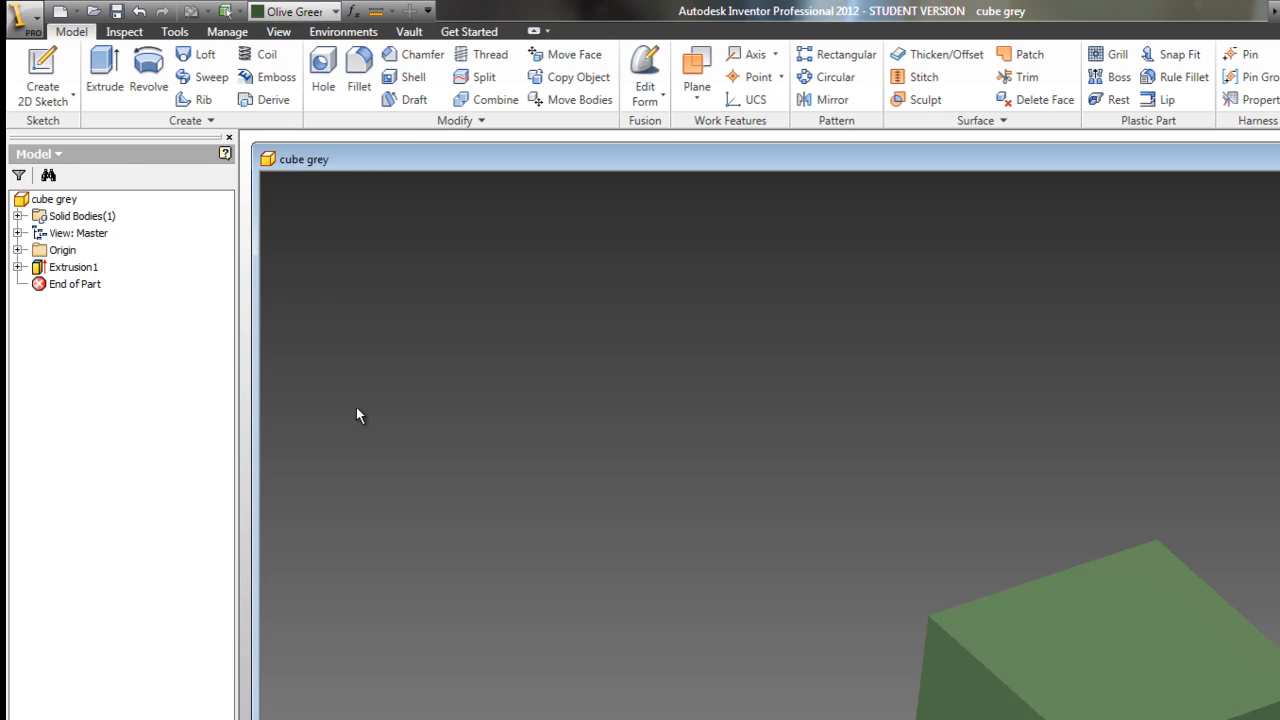
pyautogui.scroll(-3, 684, 388)
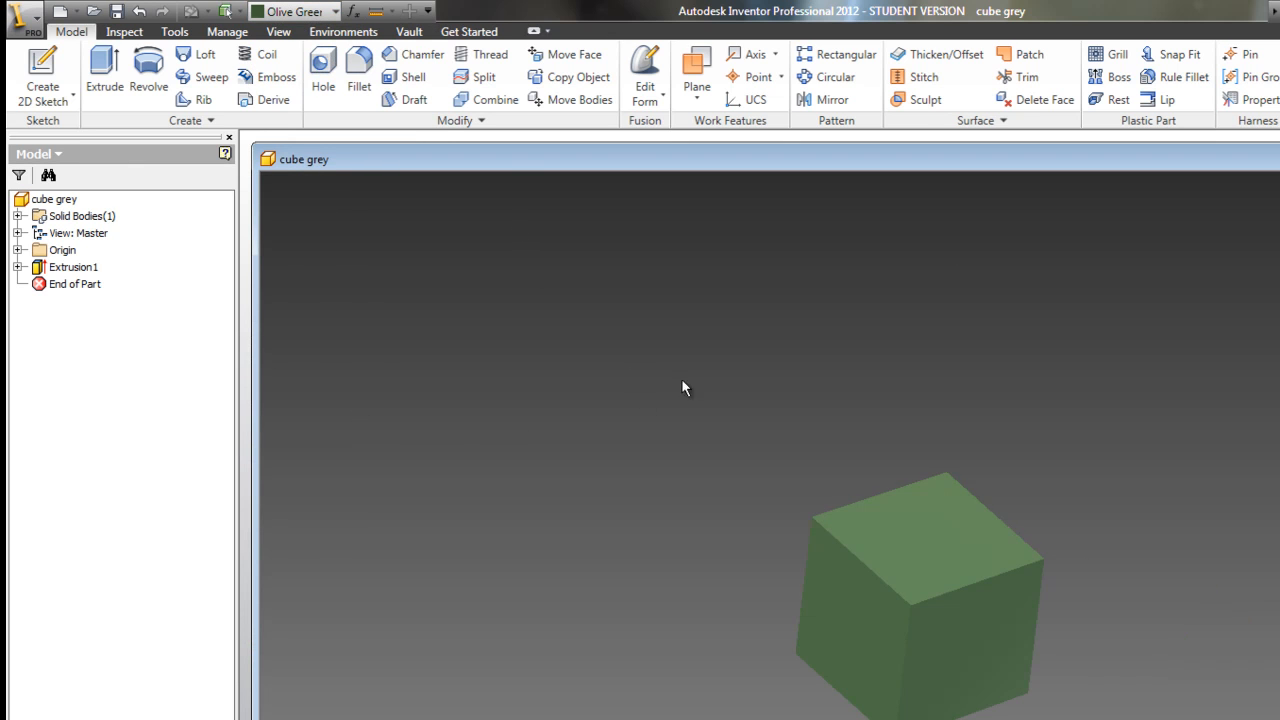
pyautogui.scroll(5, 679, 398)
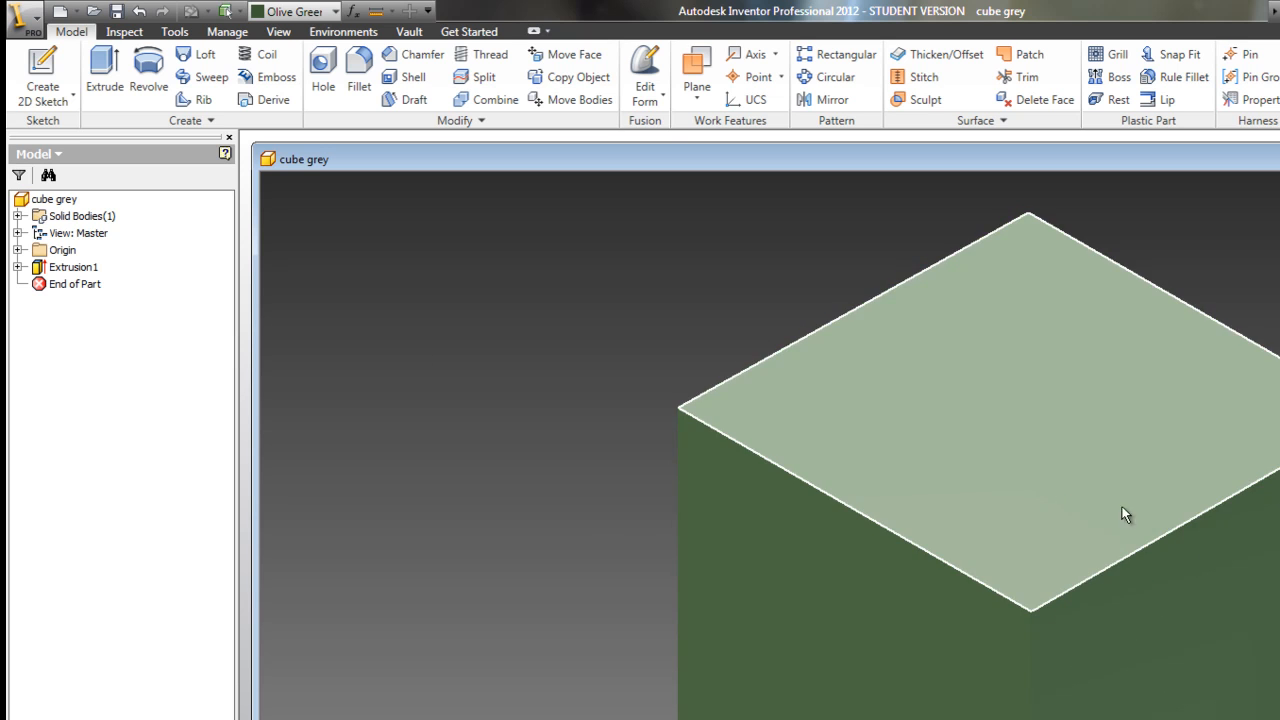
pyautogui.scroll(-5, 1125, 560)
pyautogui.scroll(-2, 1126, 645)
pyautogui.scroll(3, 1130, 635)
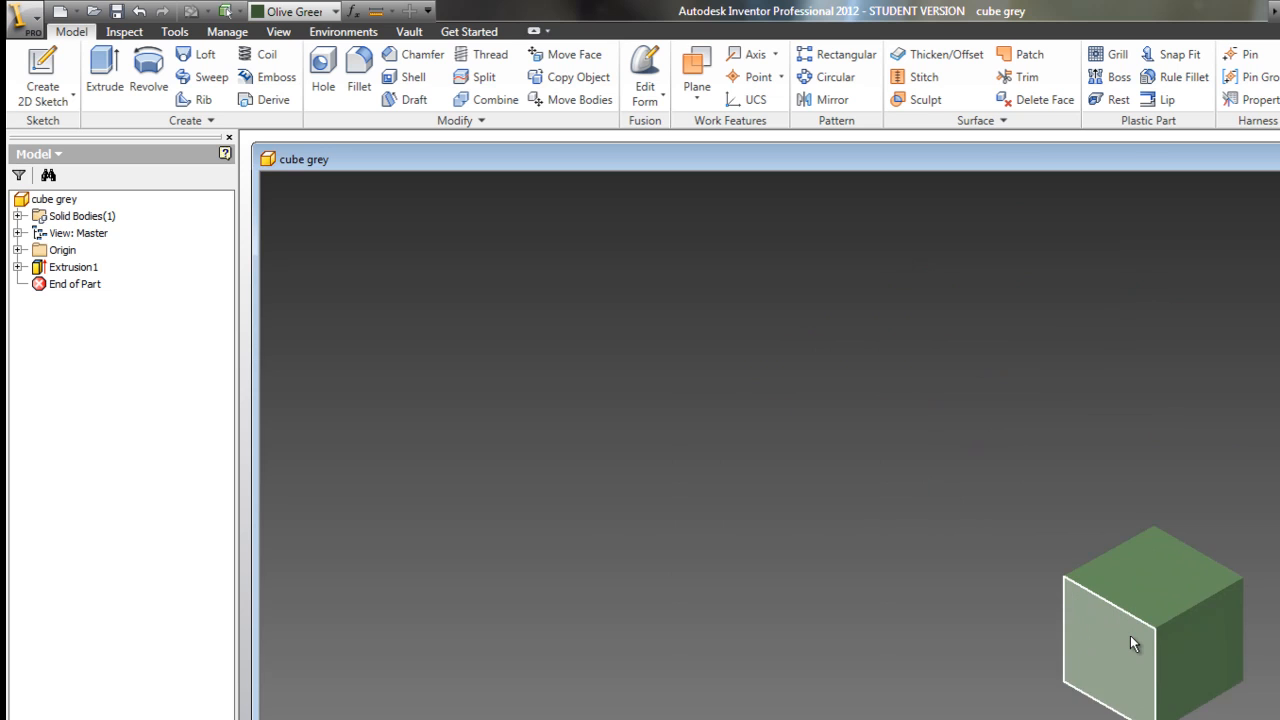
pyautogui.scroll(2, 1130, 635)
pyautogui.scroll(3, 1130, 635)
pyautogui.scroll(-2, 1130, 635)
pyautogui.scroll(-2, 1114, 624)
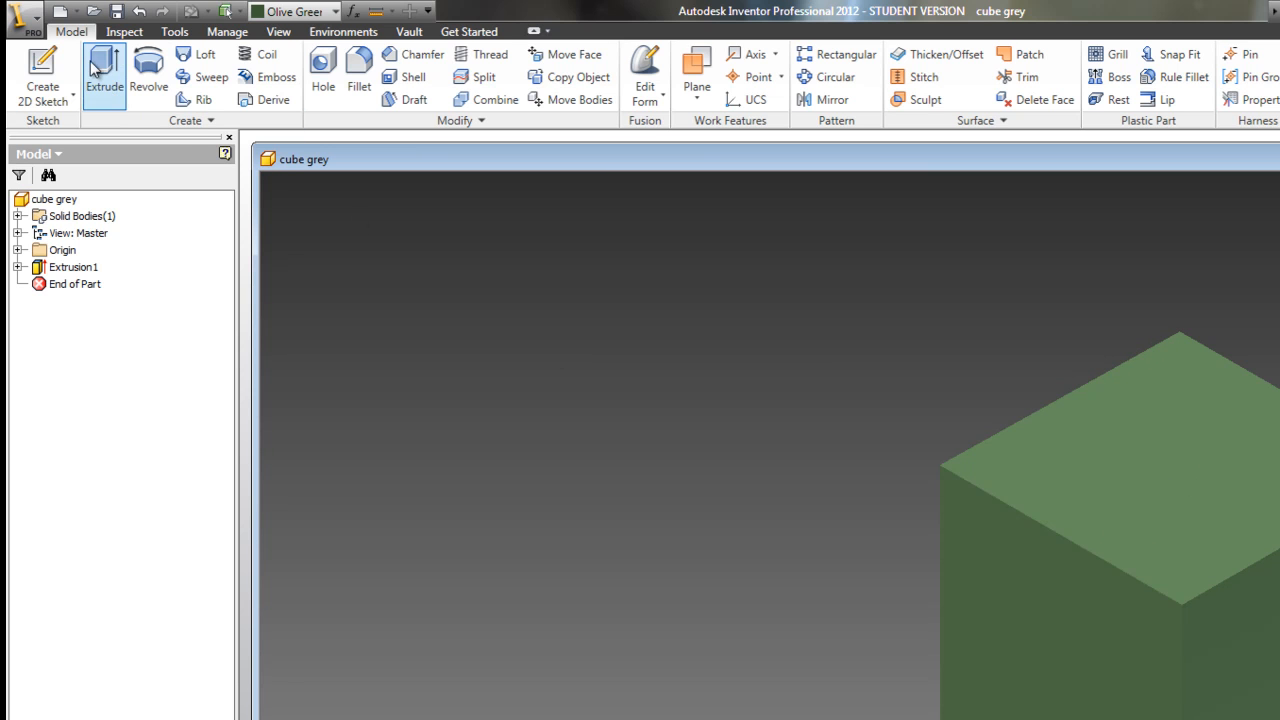
# Save As a new part file, renaming it from cube grey to cube green.
pyautogui.click(33, 30)
pyautogui.moveTo(72, 239)
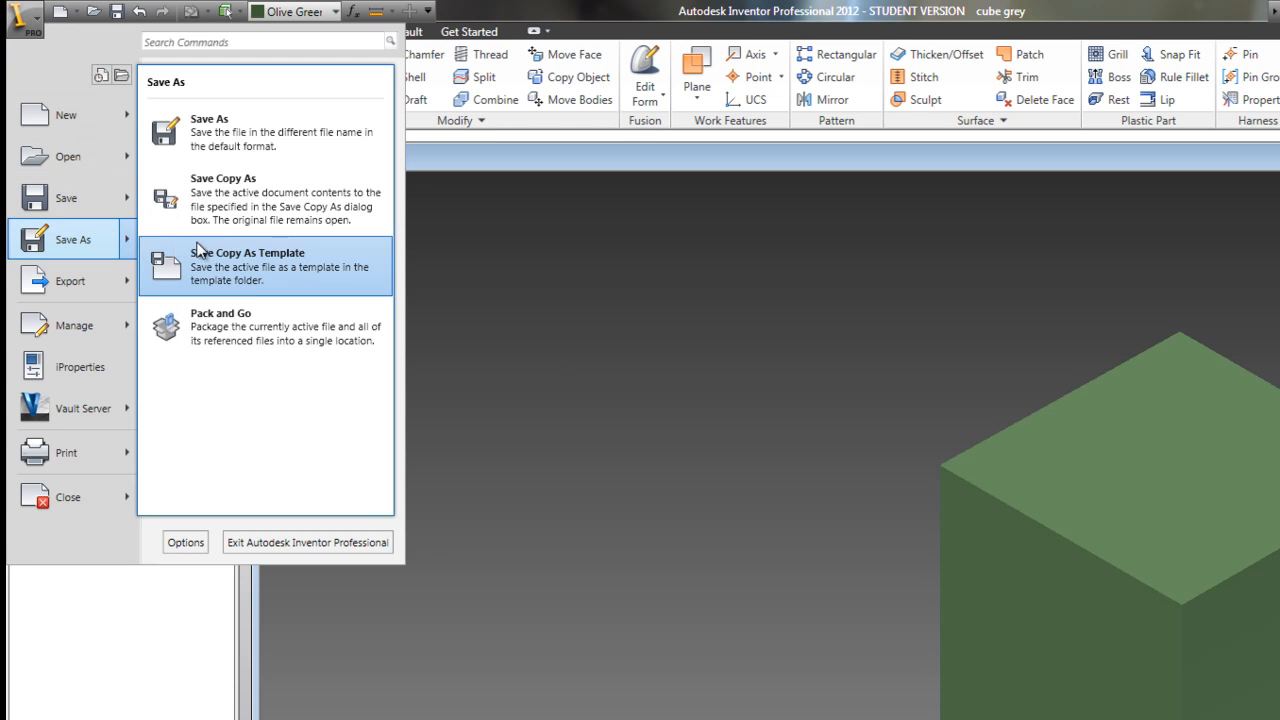
pyautogui.click(237, 147)
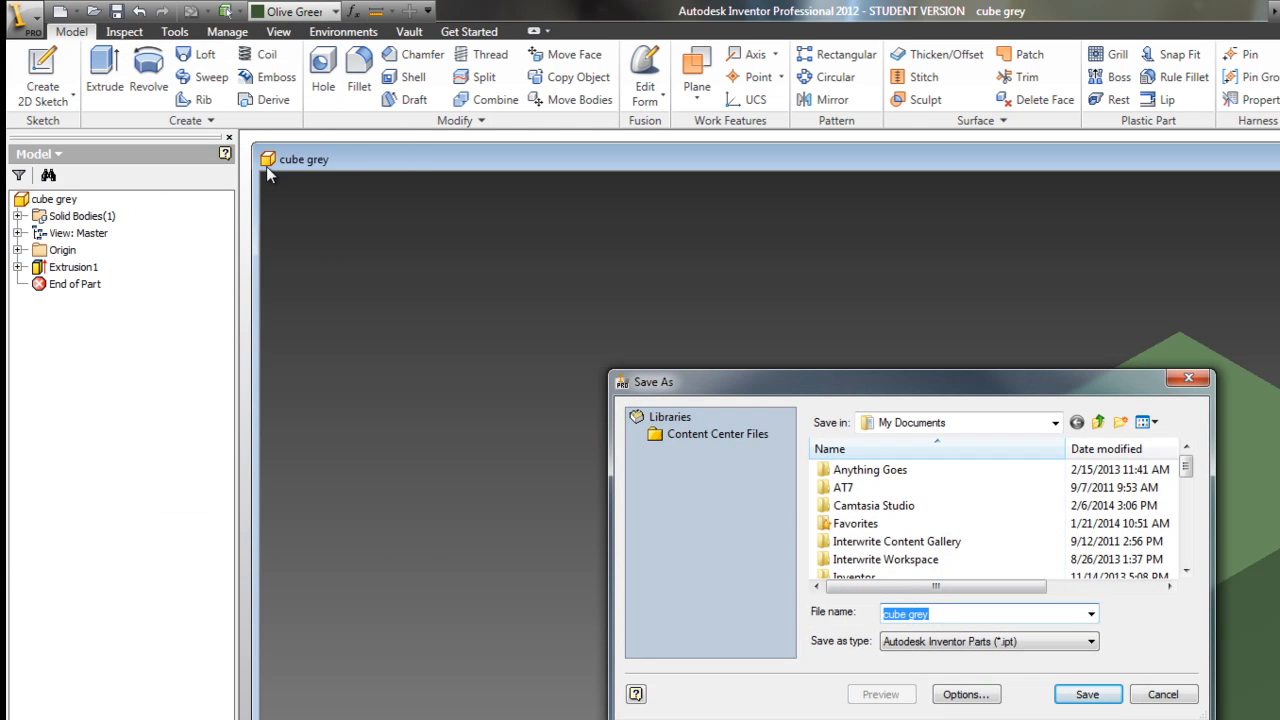
pyautogui.press('End')
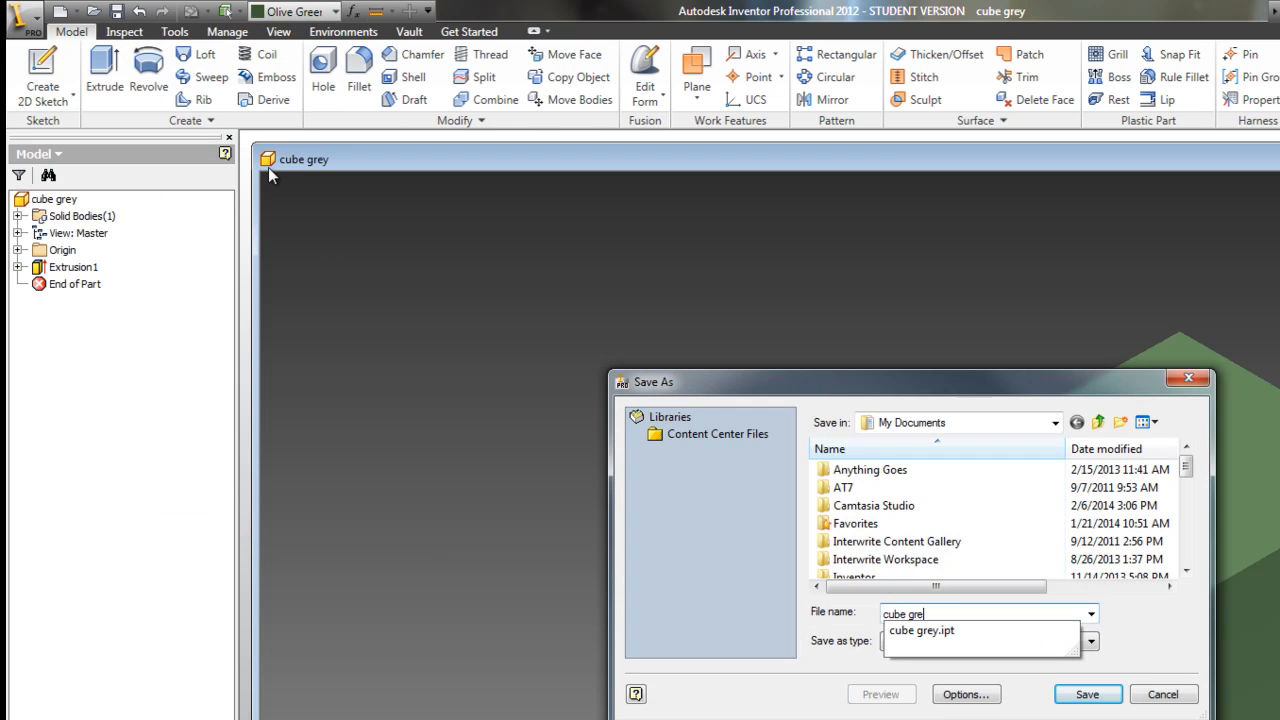
pyautogui.write('en')
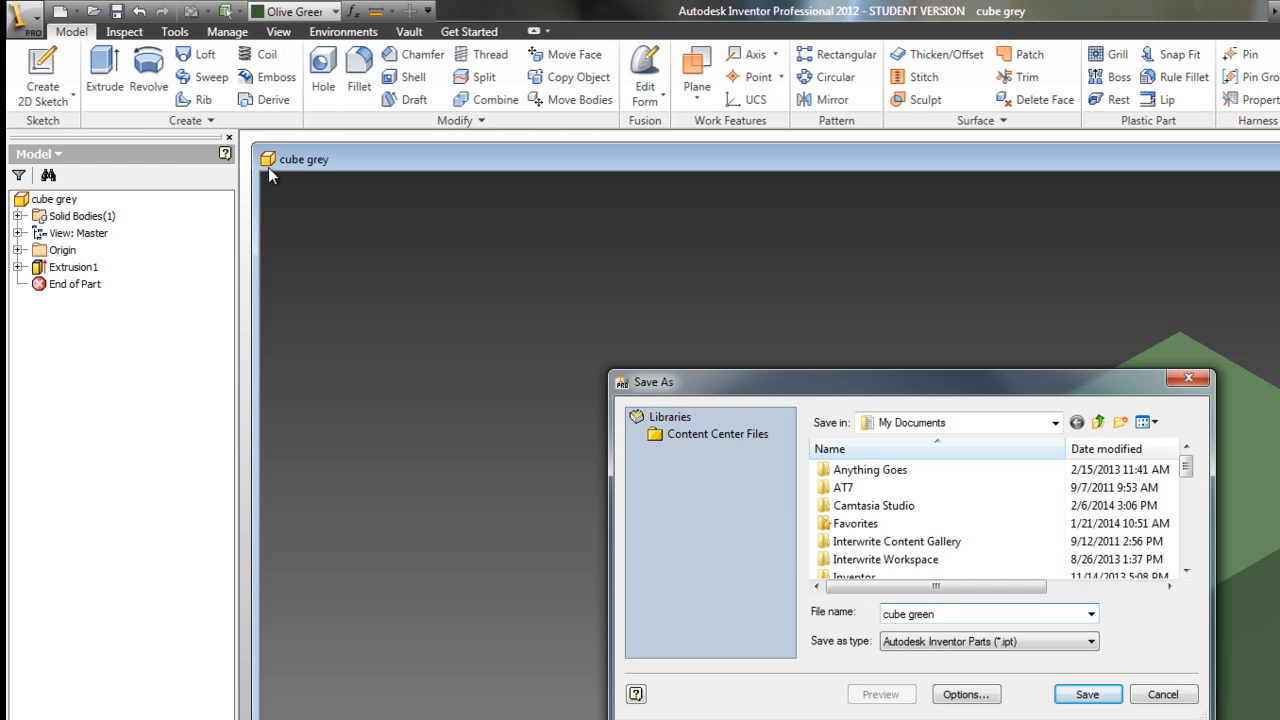
pyautogui.click(1086, 694)
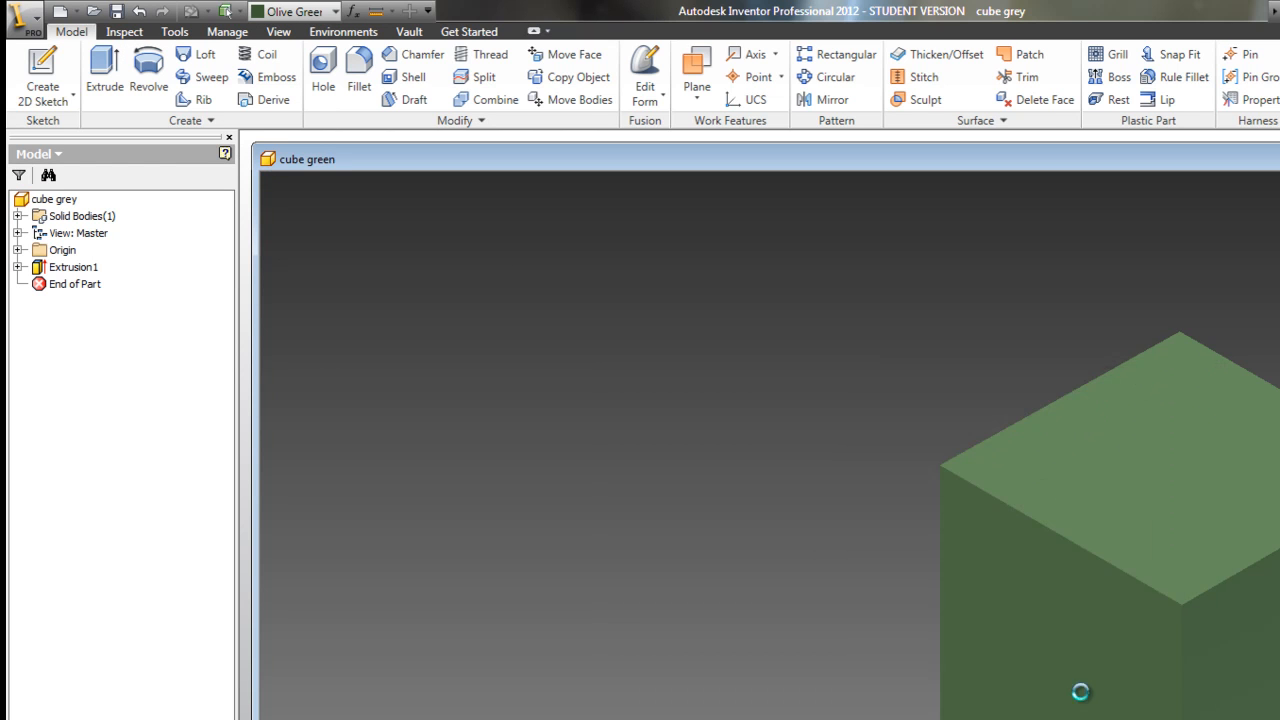
# Change the cube's appearance to Orange.
pyautogui.click(332, 11)
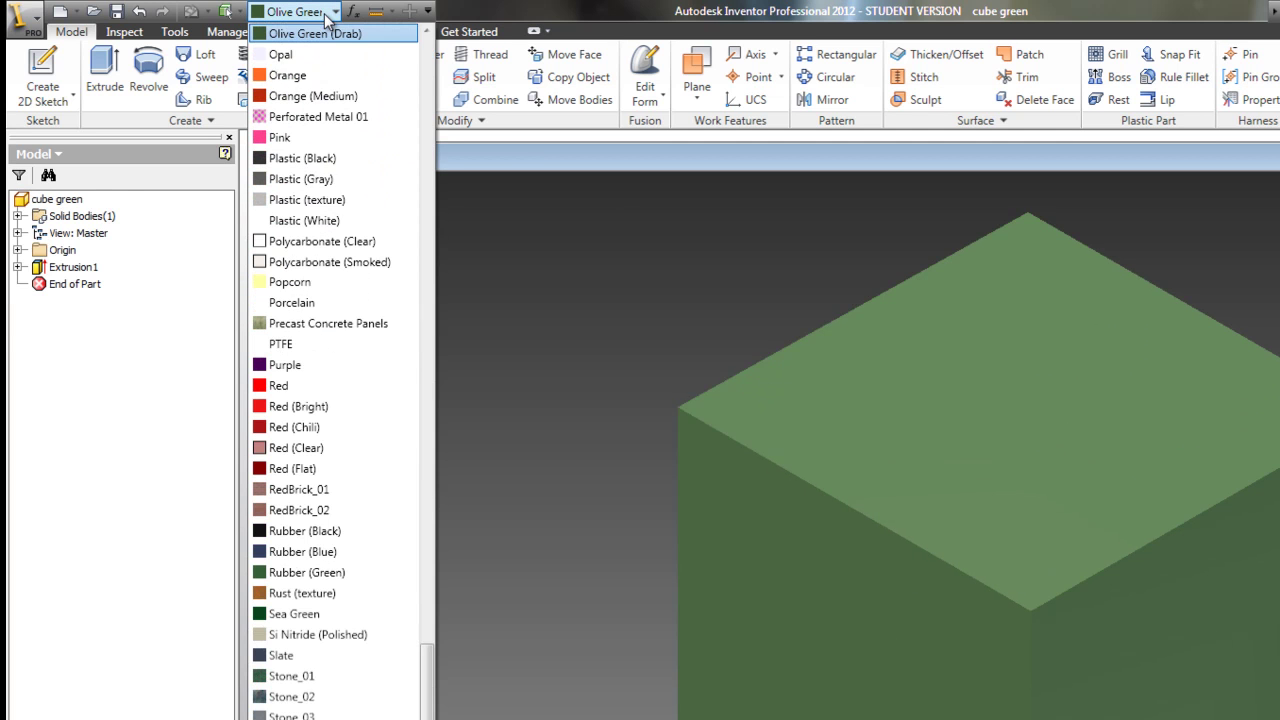
pyautogui.click(305, 75)
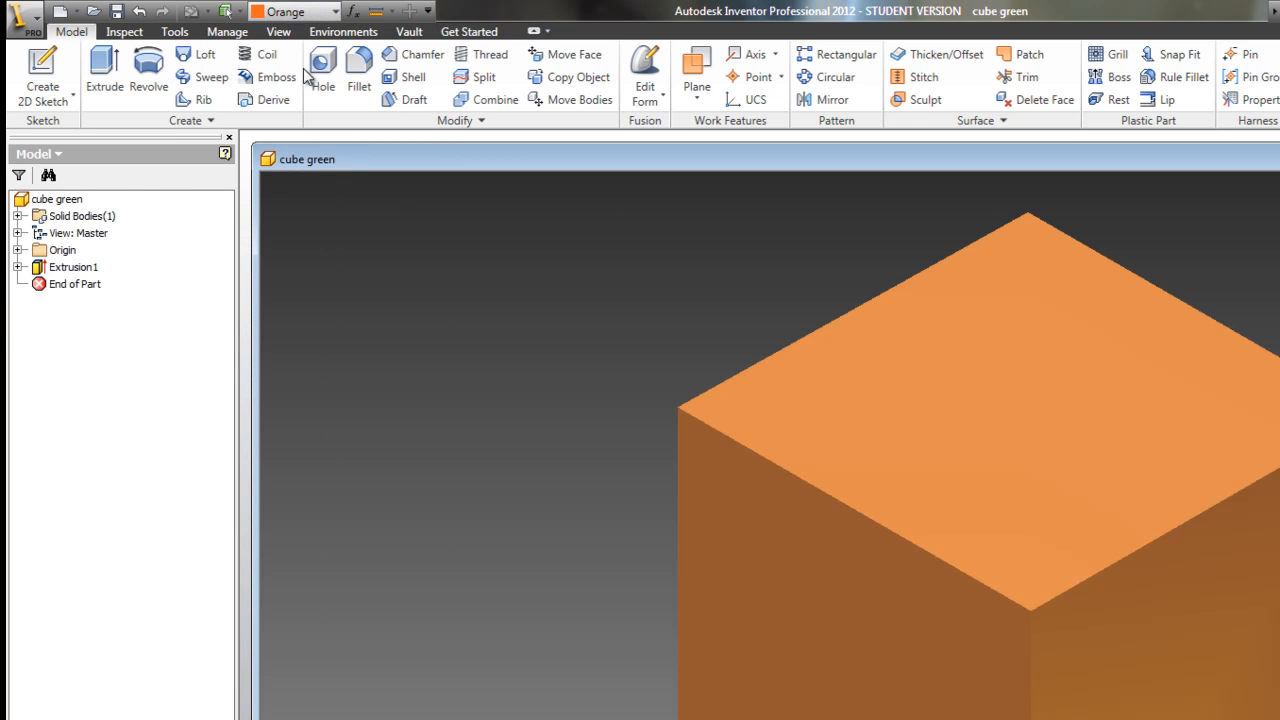
# Save As a new part file named cube orange.
pyautogui.click(22, 18)
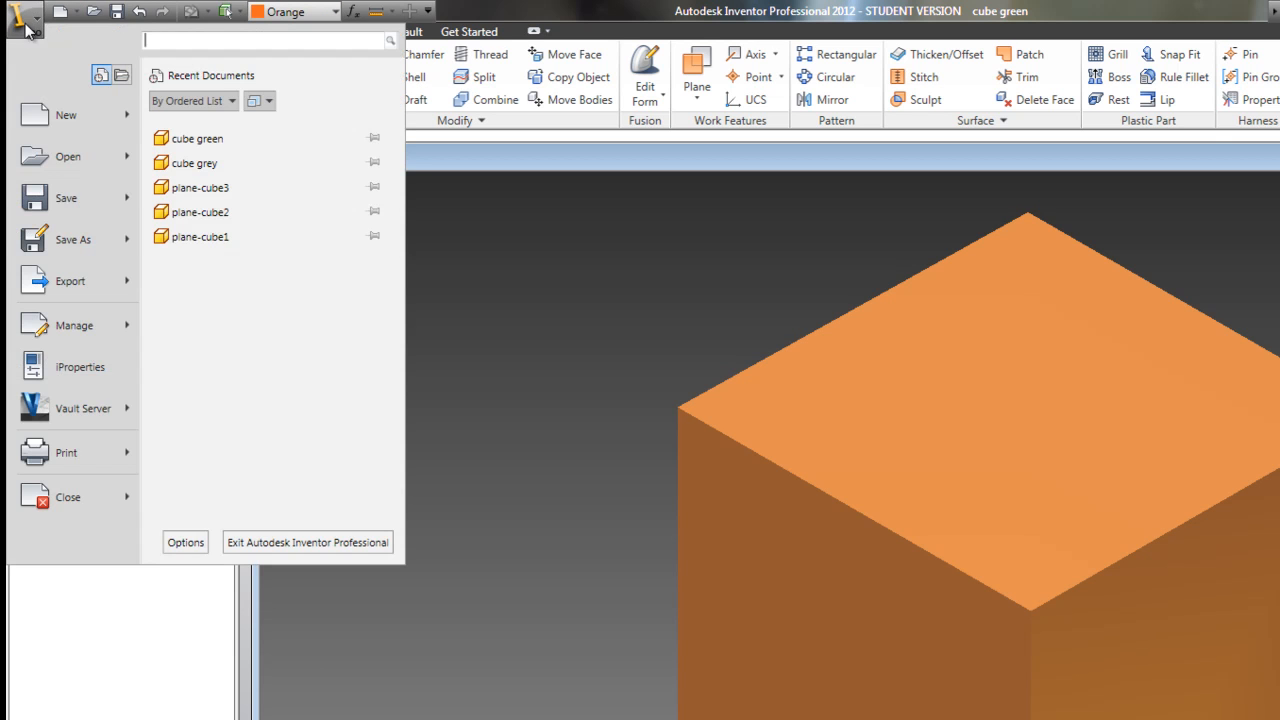
pyautogui.click(82, 241)
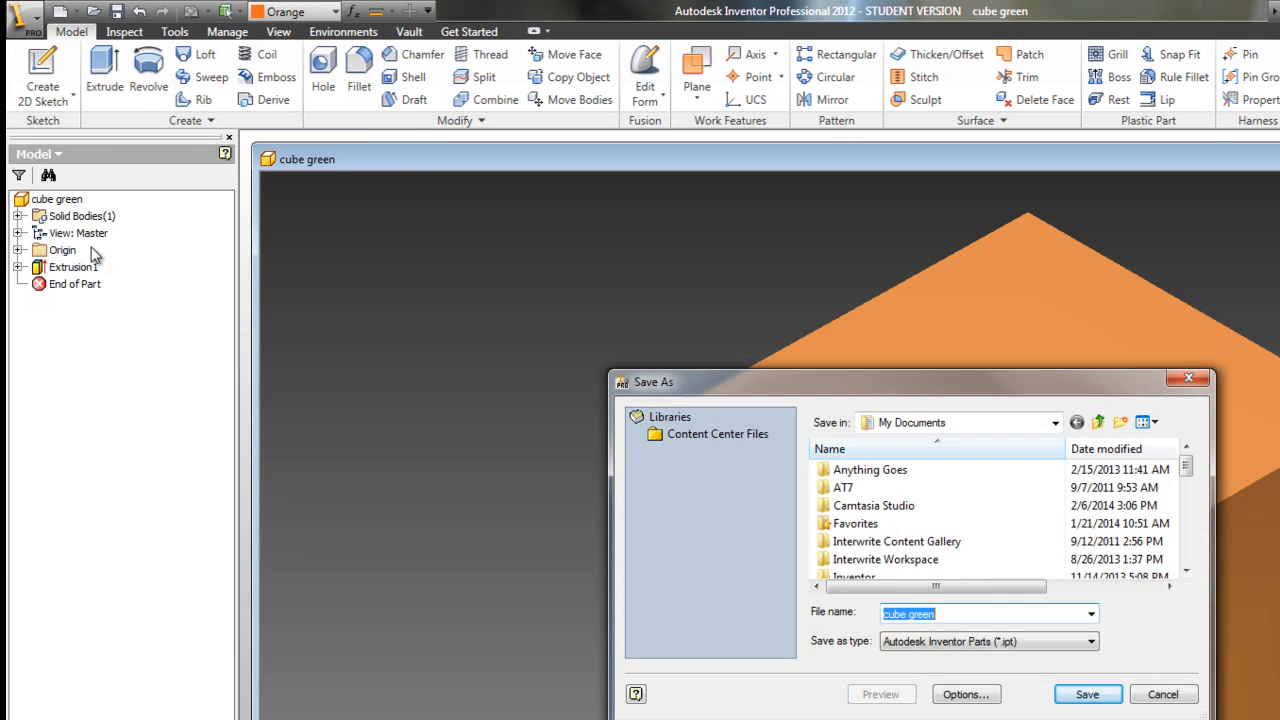
pyautogui.press('End')
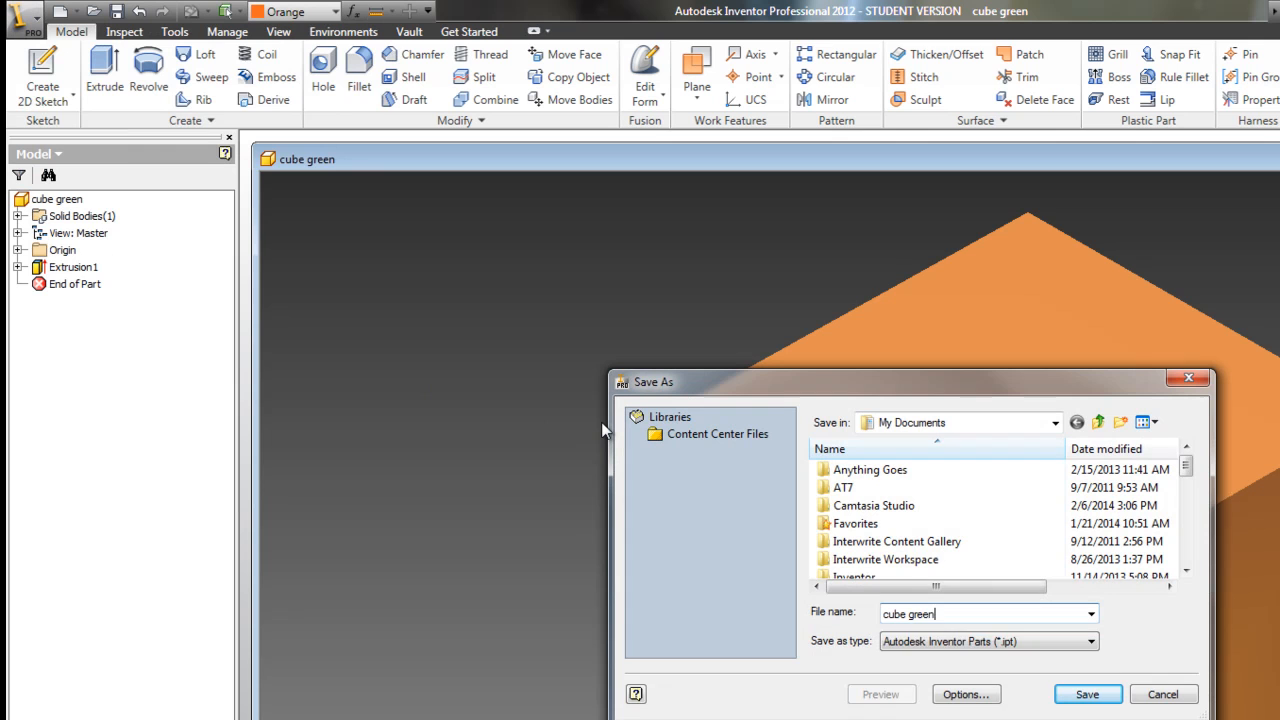
pyautogui.press('BackSpace')
pyautogui.press('BackSpace')
pyautogui.press('BackSpace')
pyautogui.press('BackSpace')
pyautogui.press('BackSpace')
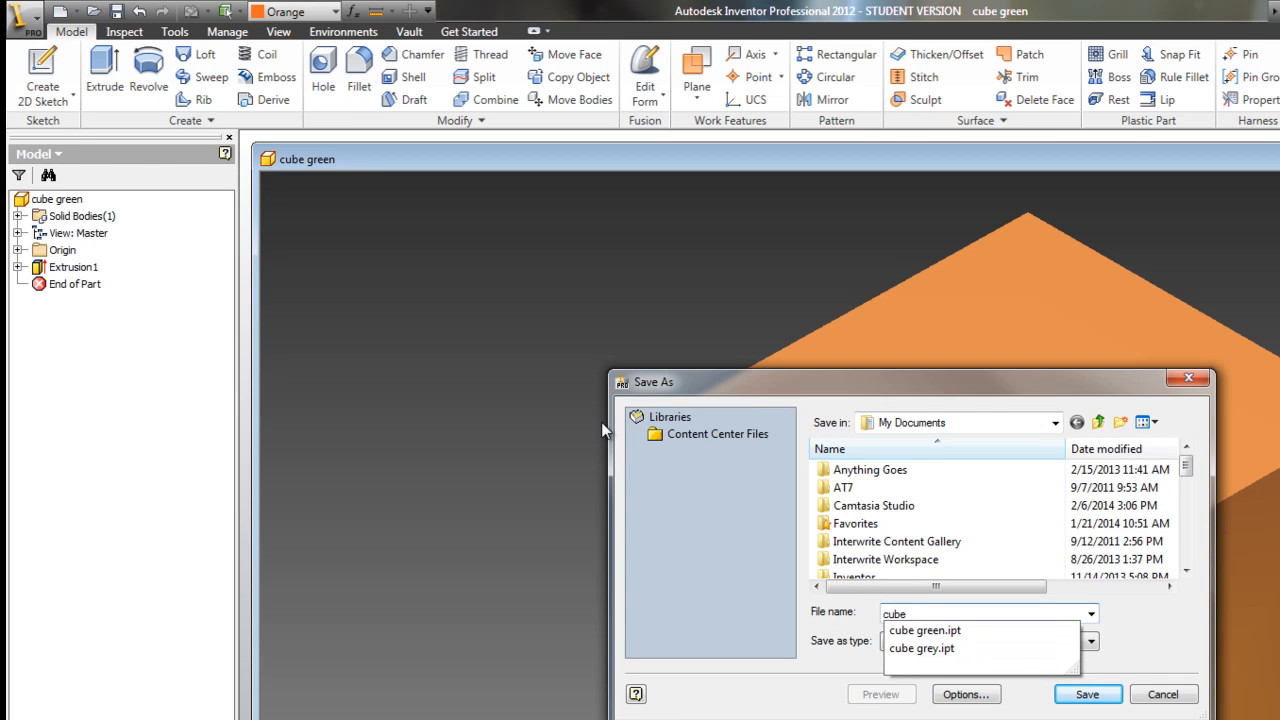
pyautogui.write('oran')
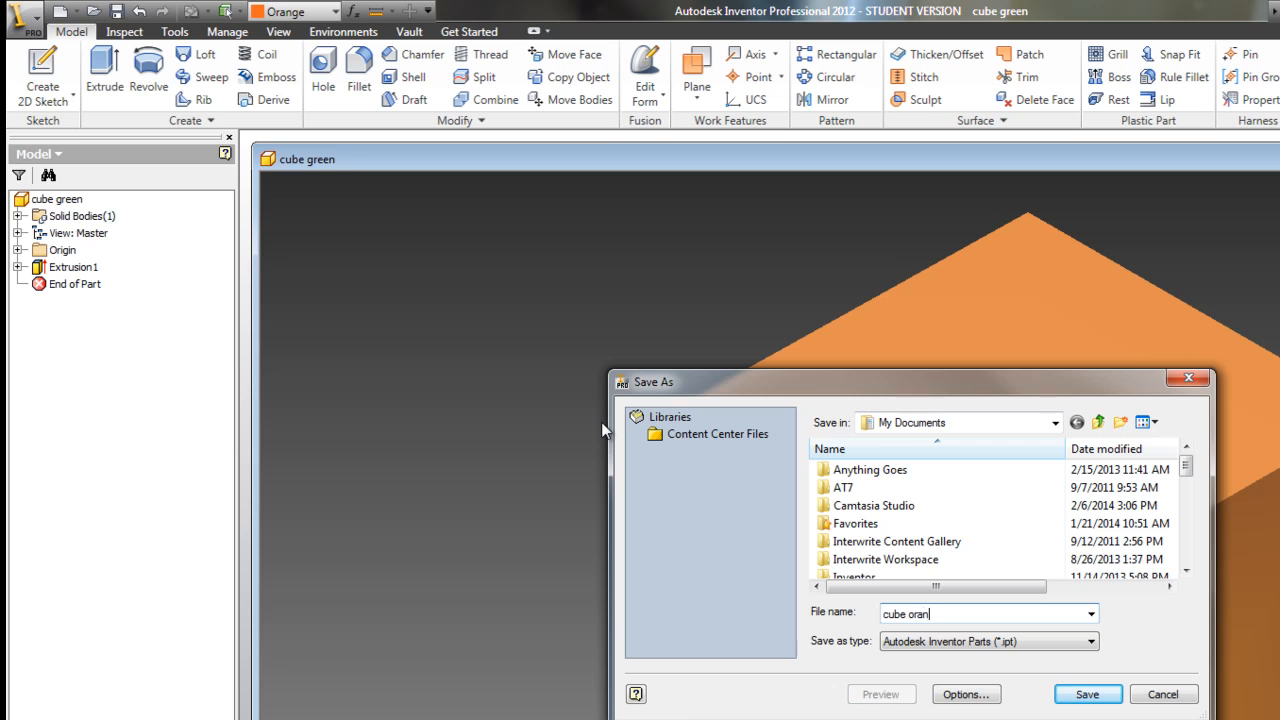
pyautogui.write('ge')
pyautogui.click(1080, 694)
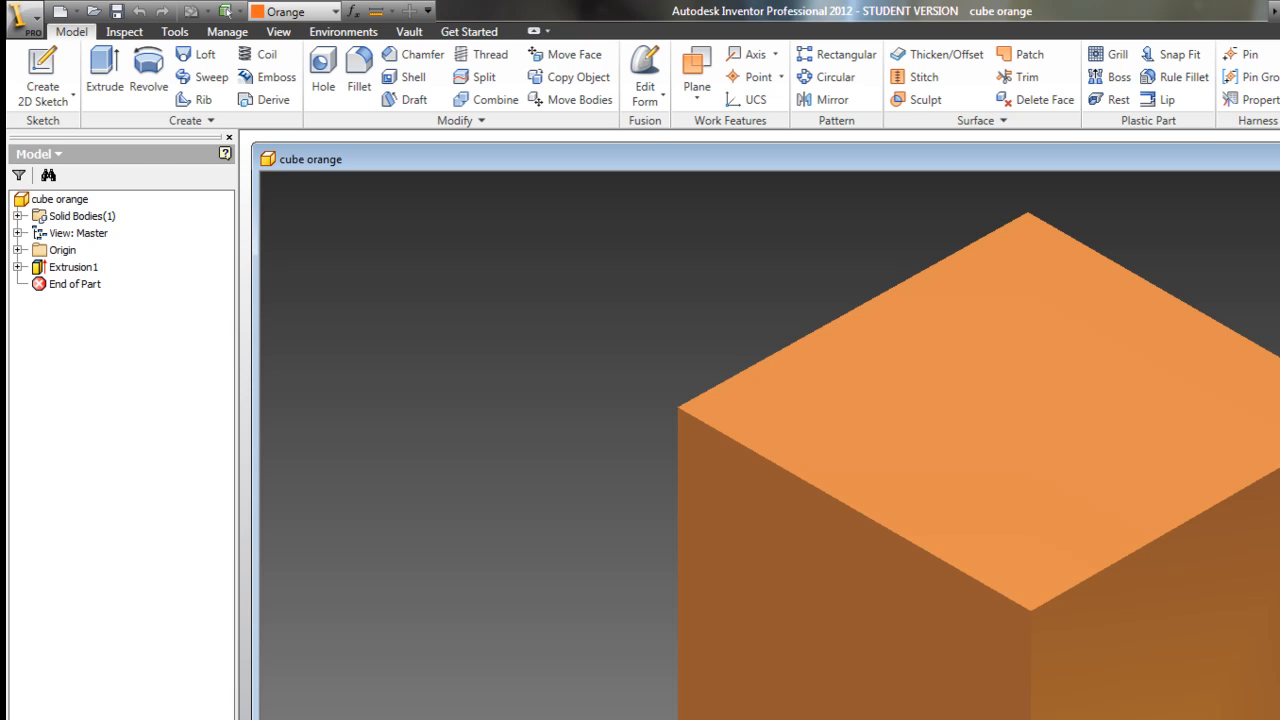
# Close the orange cube part and create a new assembly from the Standard (in).iam template.
pyautogui.hotkey('ctrl', 'F4')
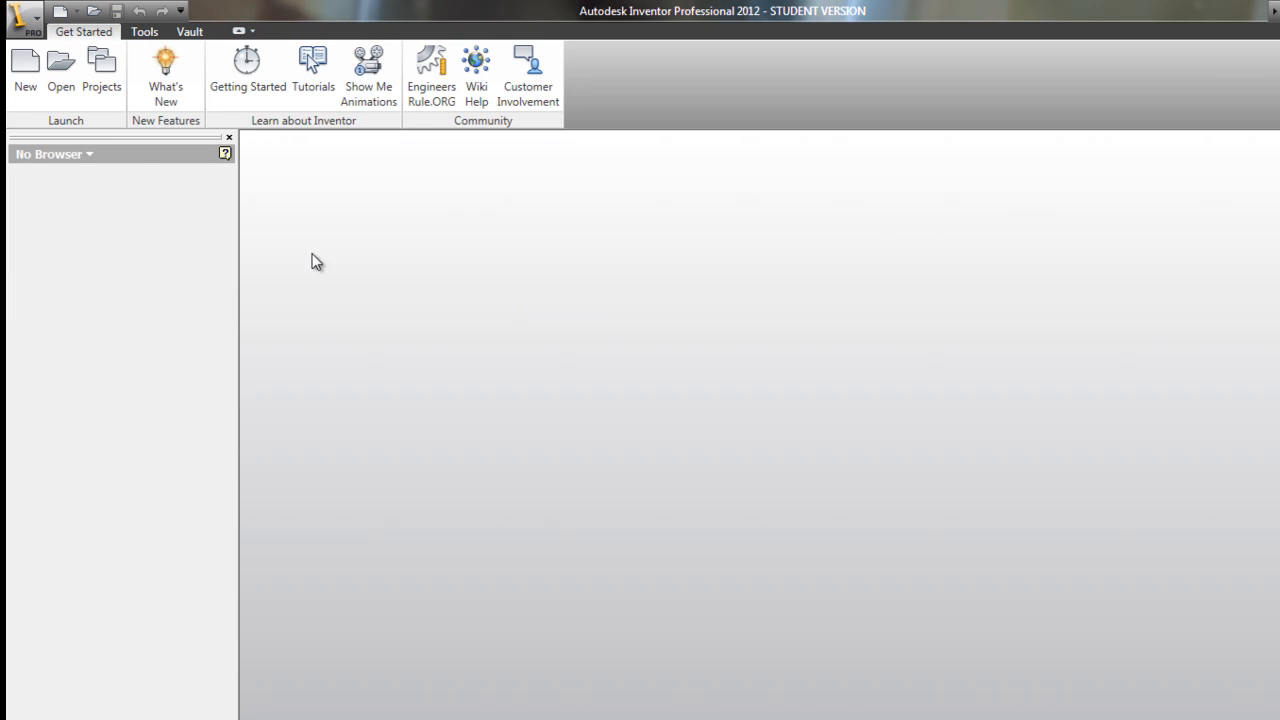
pyautogui.click(31, 85)
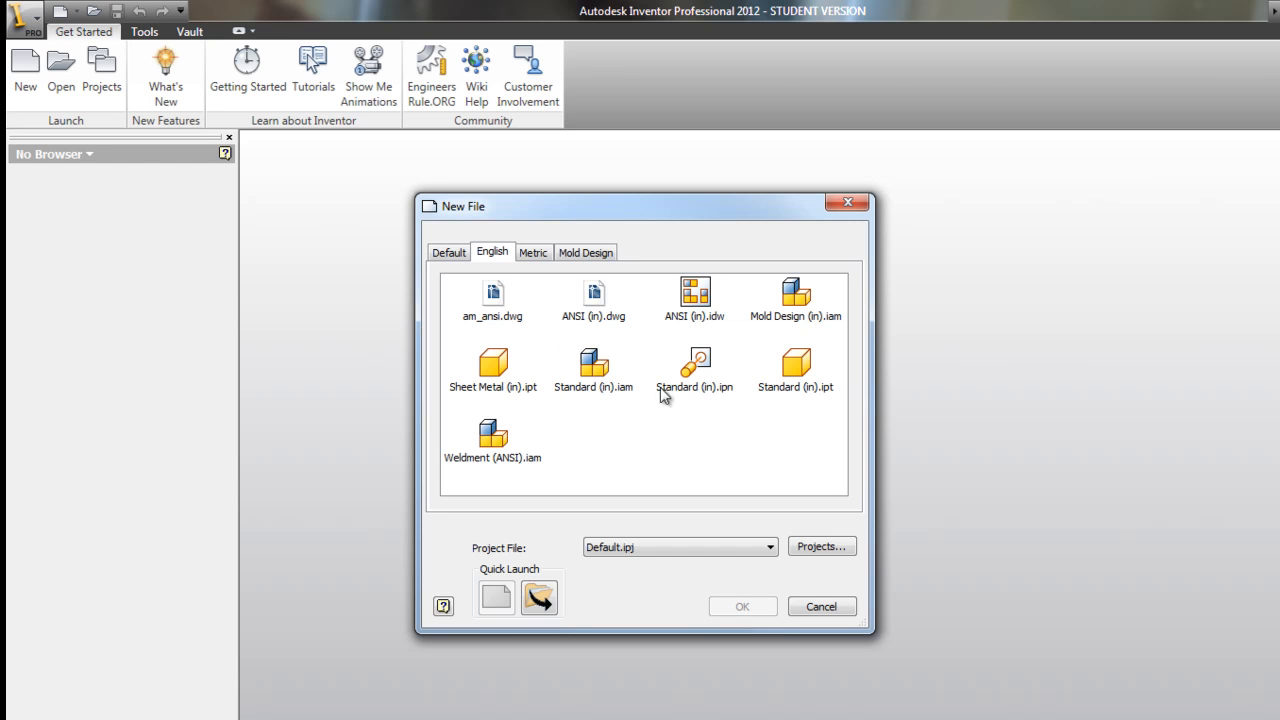
pyautogui.click(811, 362)
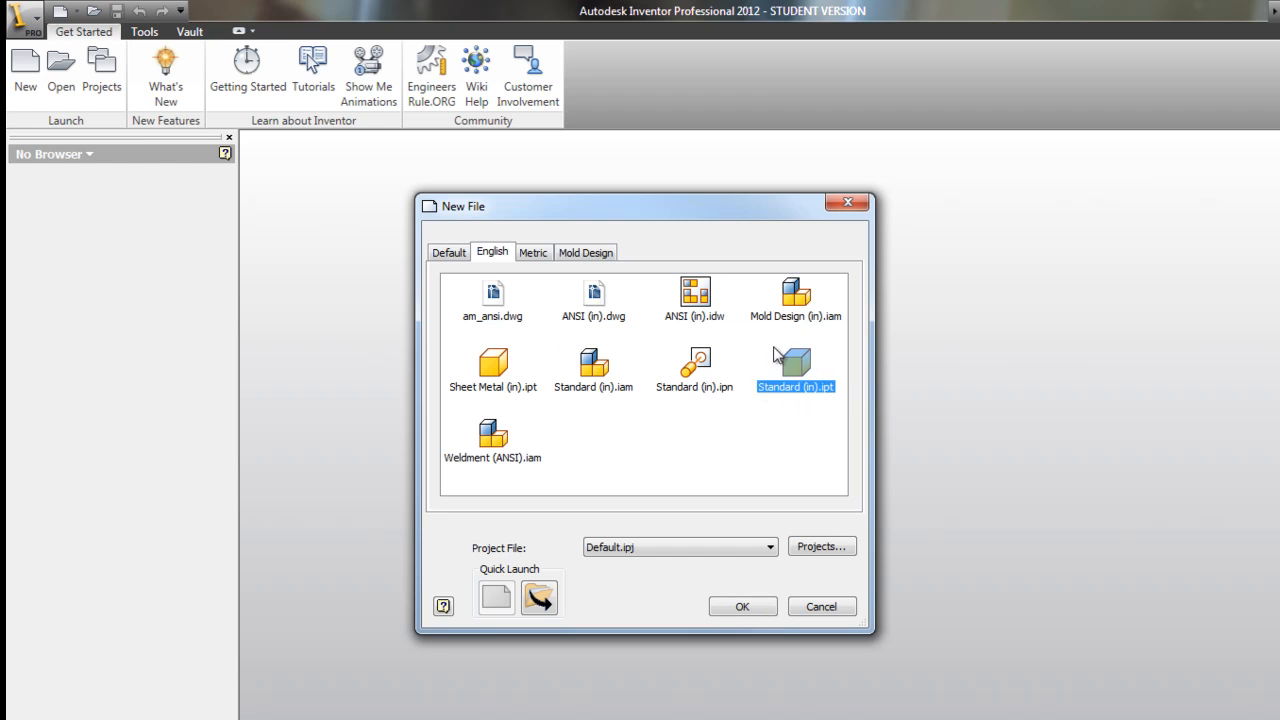
pyautogui.click(590, 410)
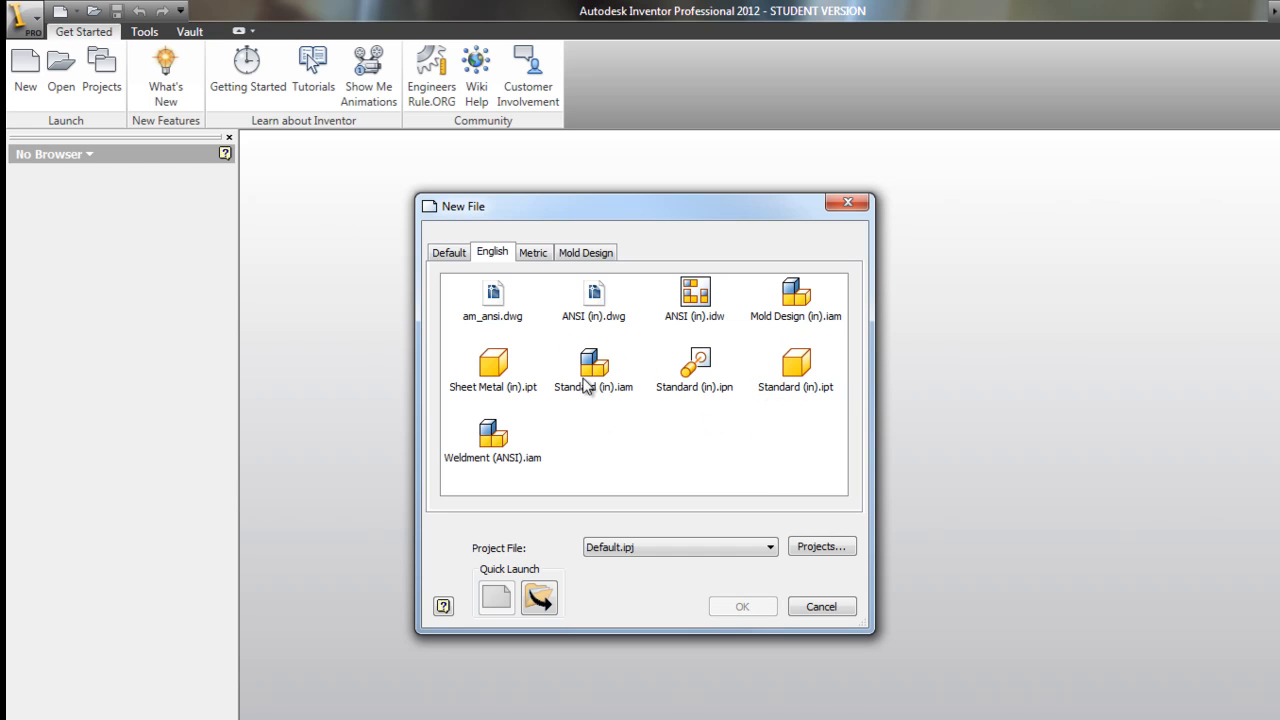
pyautogui.click(598, 384)
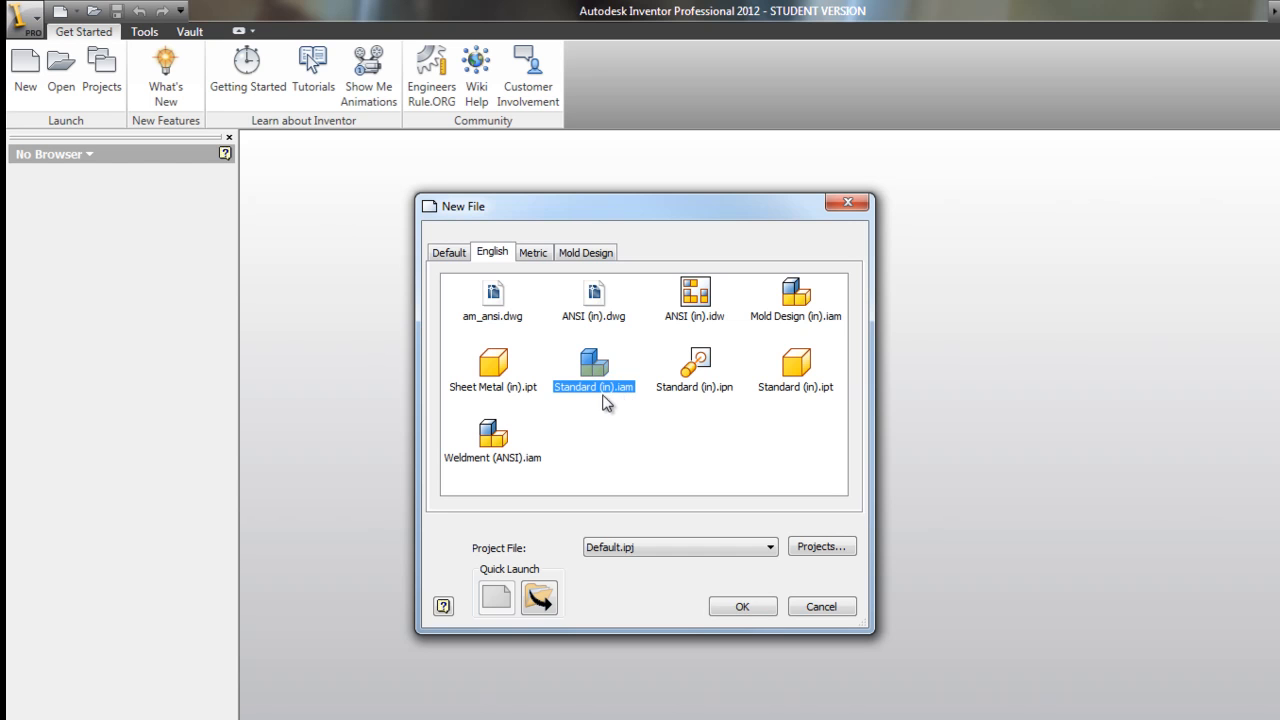
pyautogui.click(590, 405)
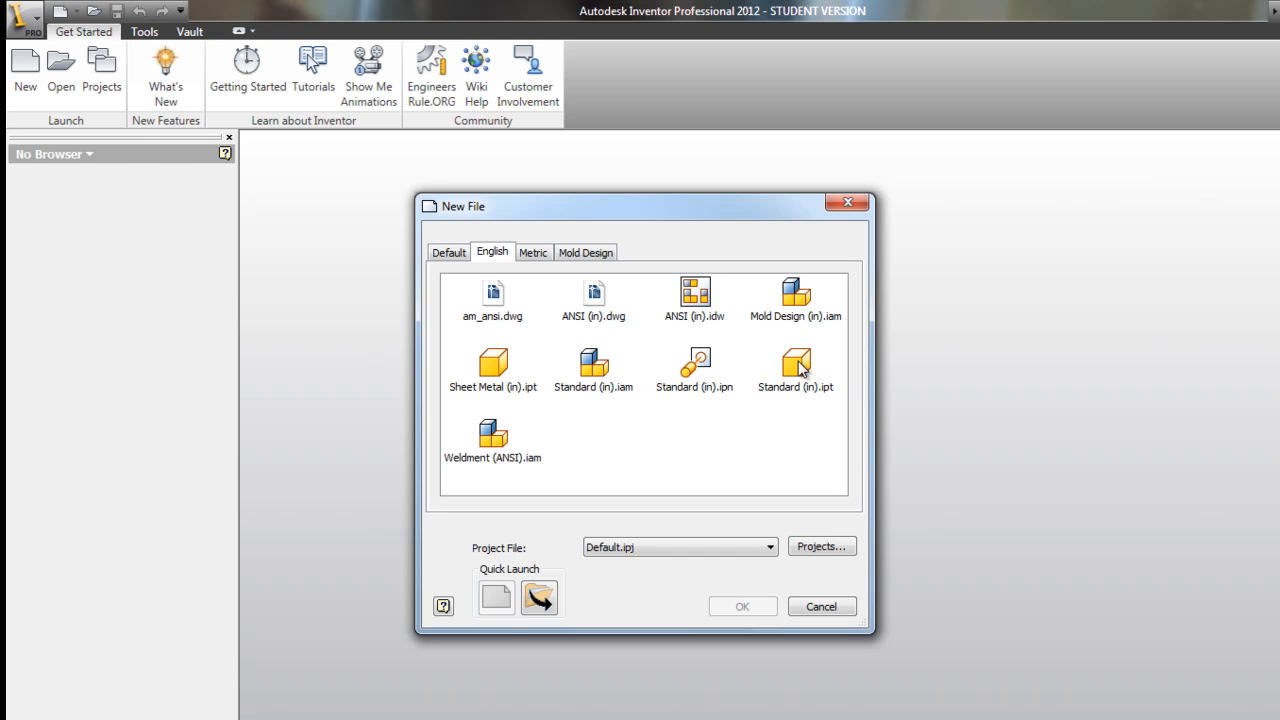
pyautogui.click(589, 384)
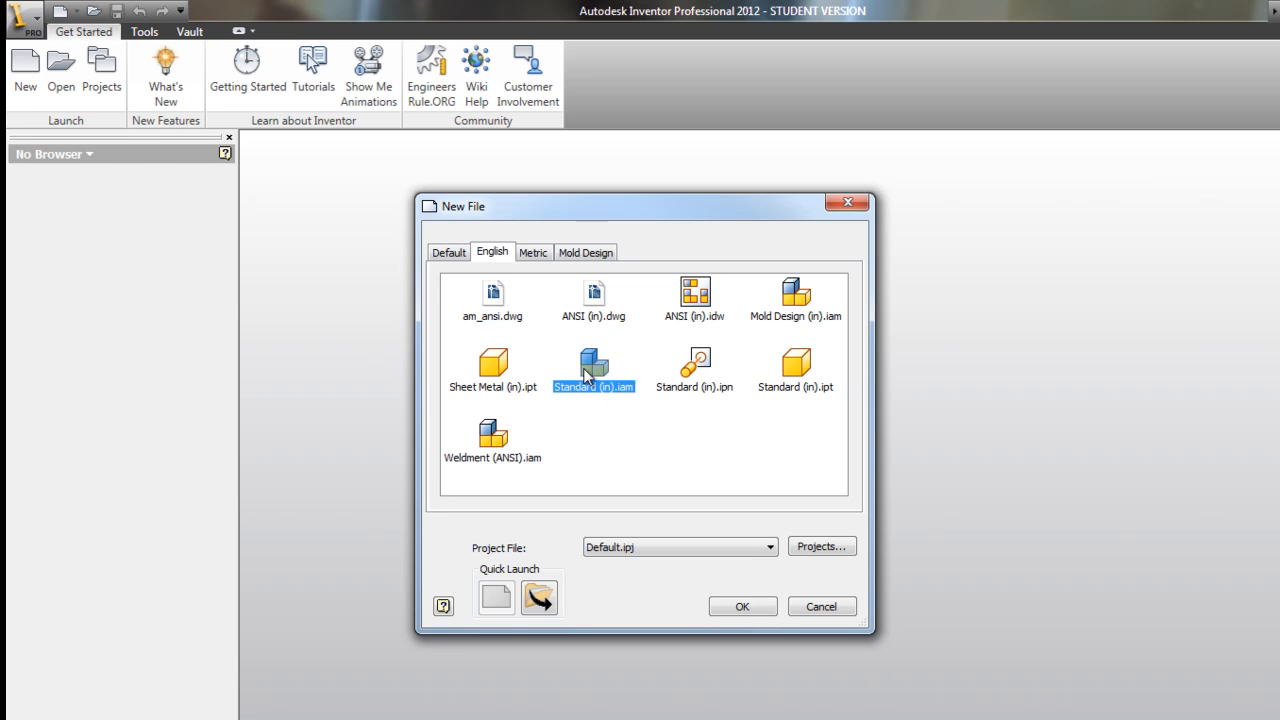
pyautogui.doubleClick(593, 383)
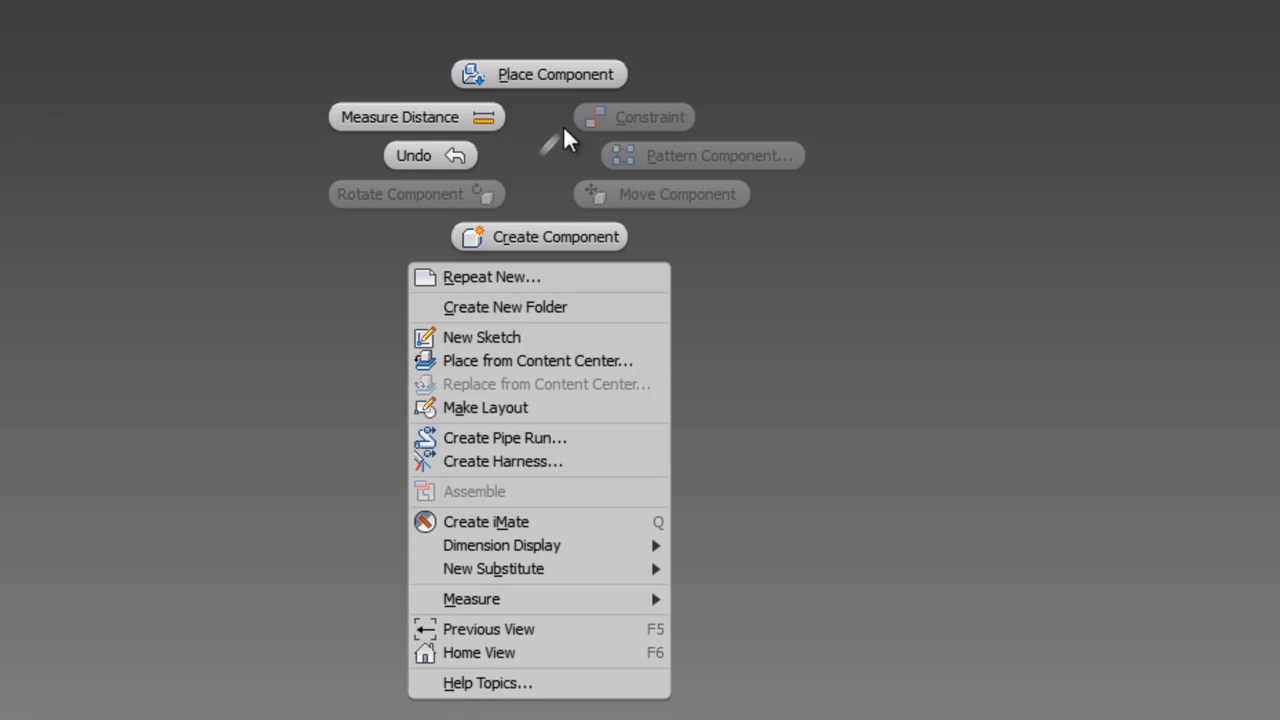
# Place Component and load cube orange from My Documents, accepting the educational watermark warning.
pyautogui.click(558, 70)
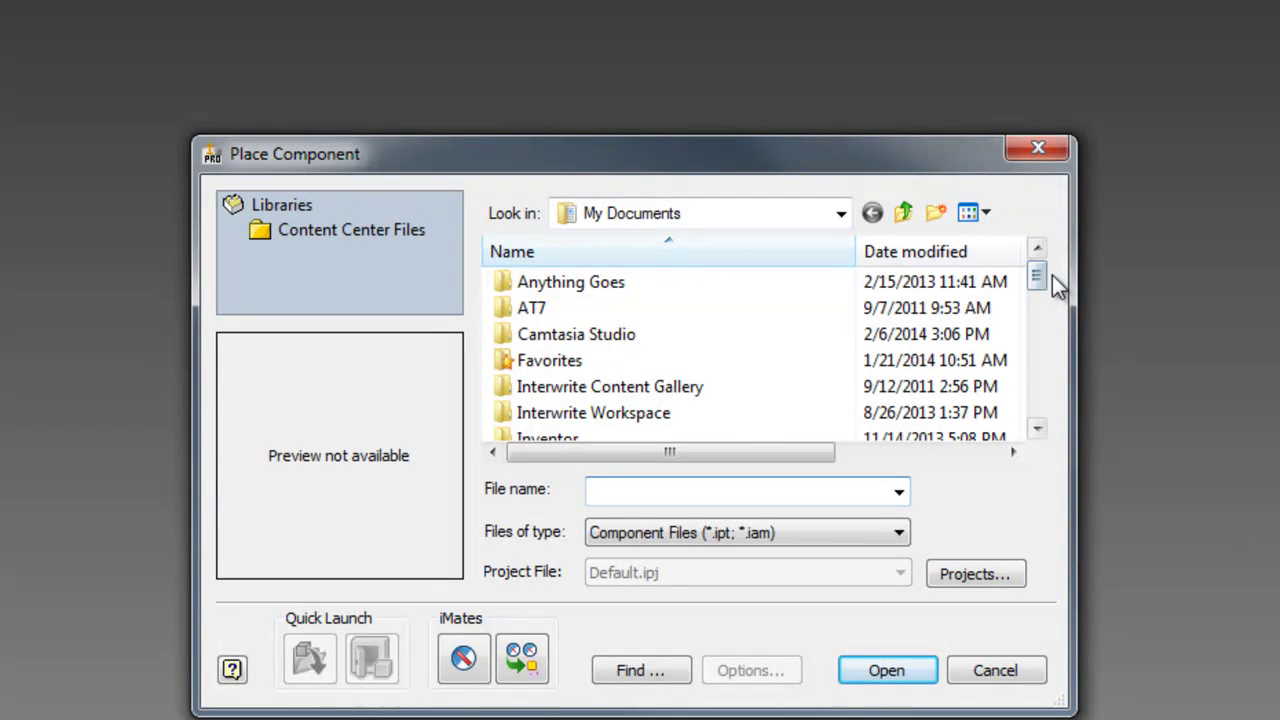
pyautogui.moveTo(1052, 278); pyautogui.dragTo(1054, 372)
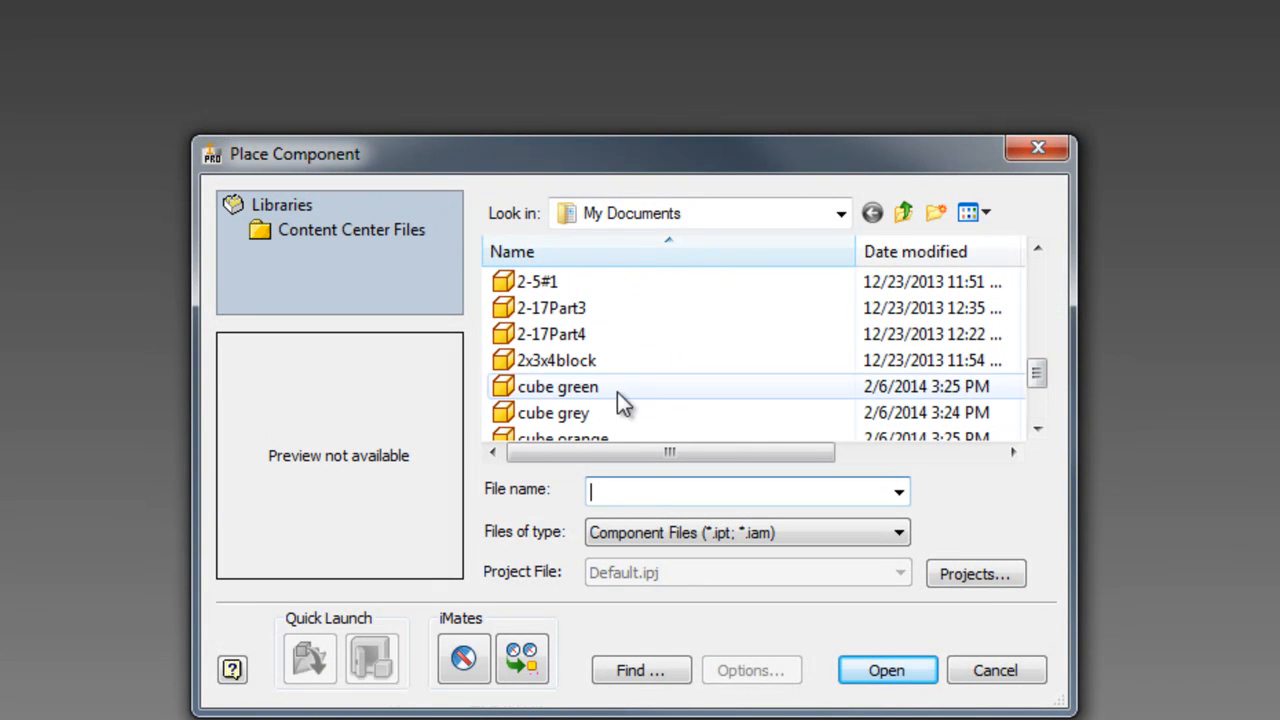
pyautogui.click(600, 390)
pyautogui.click(580, 420)
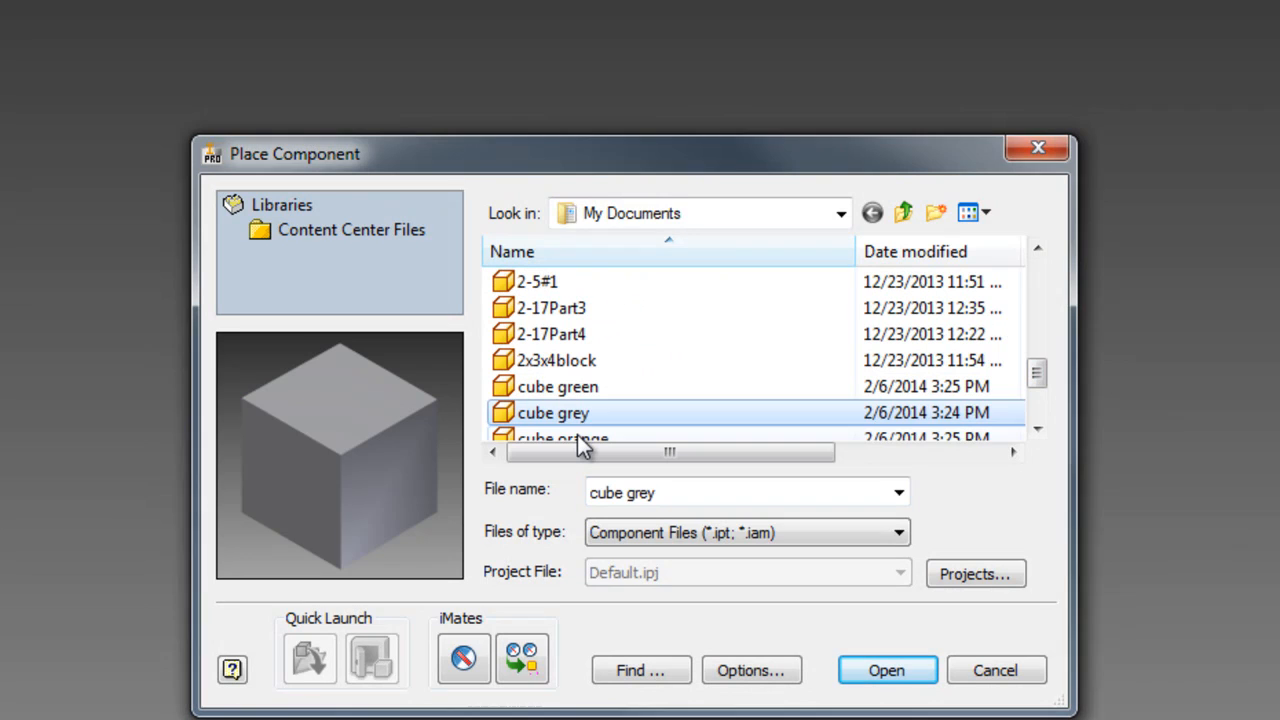
pyautogui.click(585, 437)
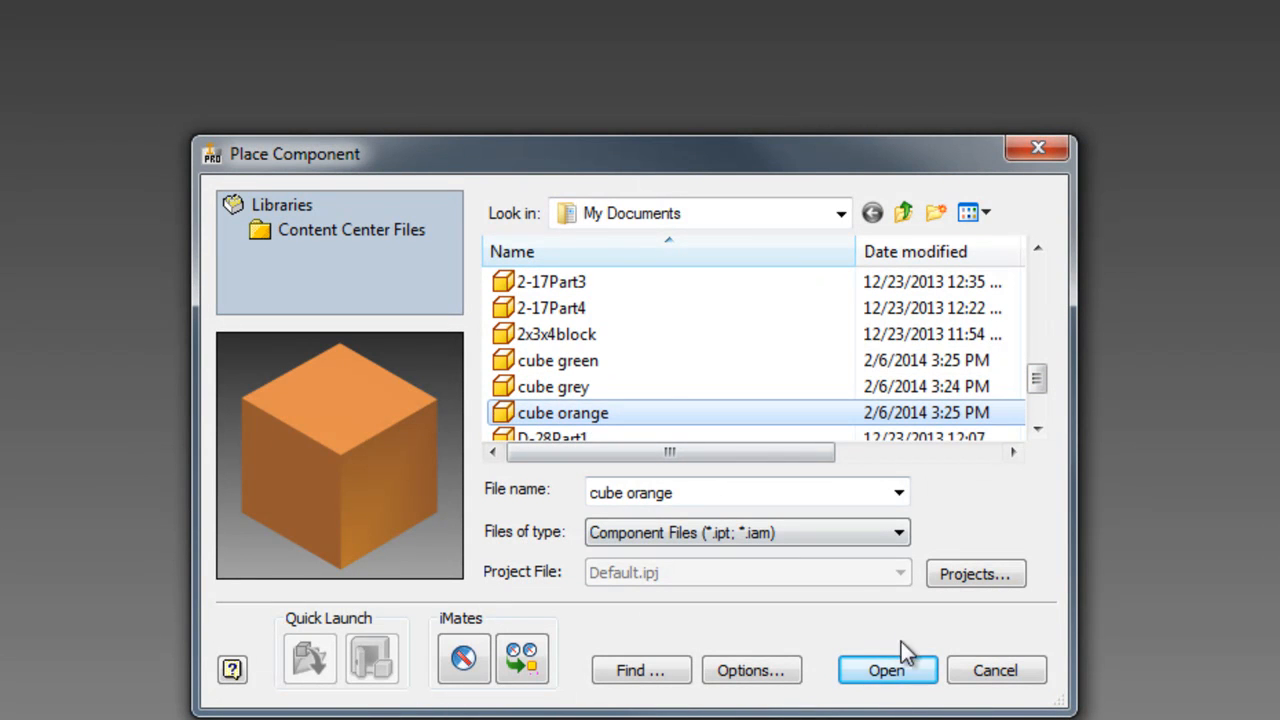
pyautogui.click(880, 675)
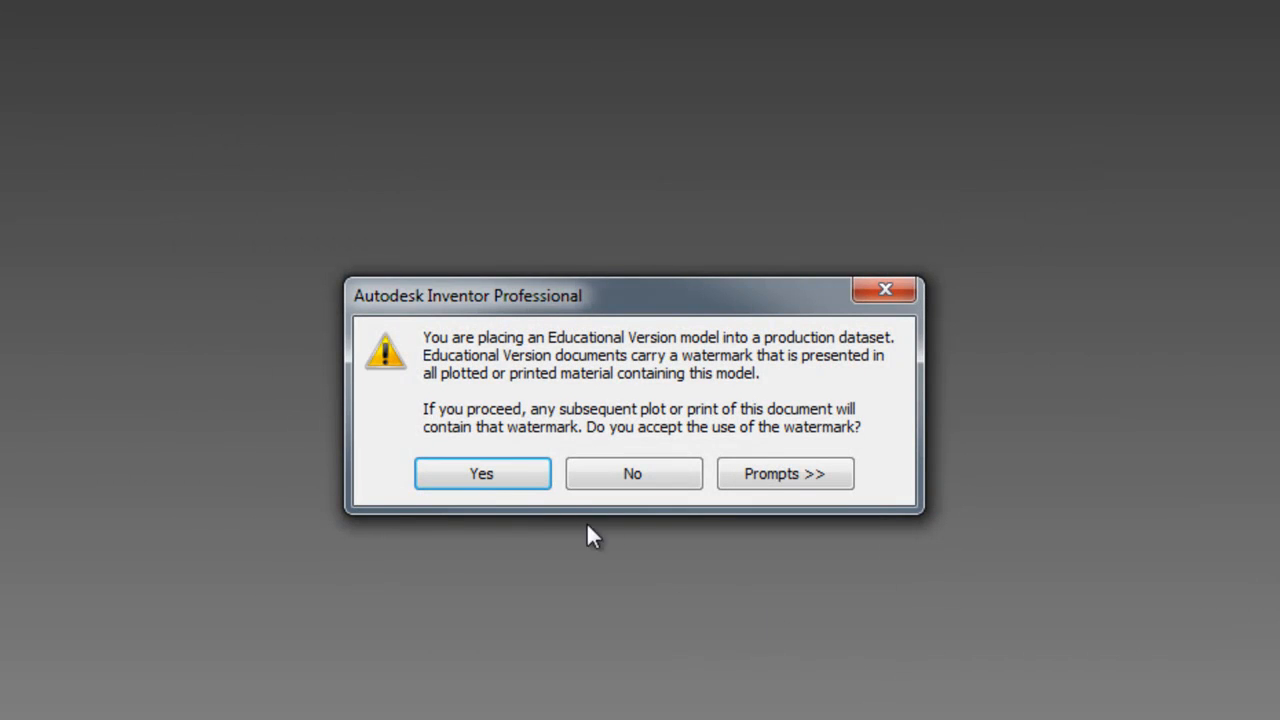
pyautogui.click(526, 473)
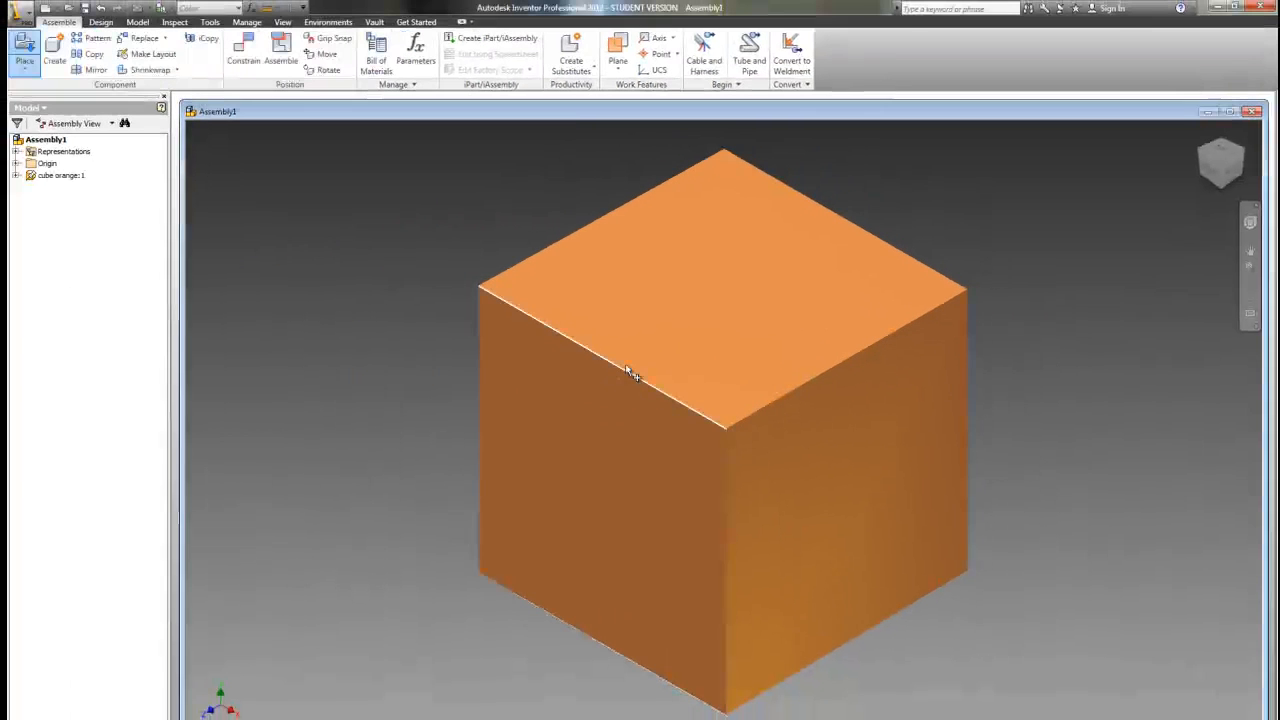
# Drop two more orange cubes left and right of the first, then end placement with Done.
pyautogui.press('Escape')
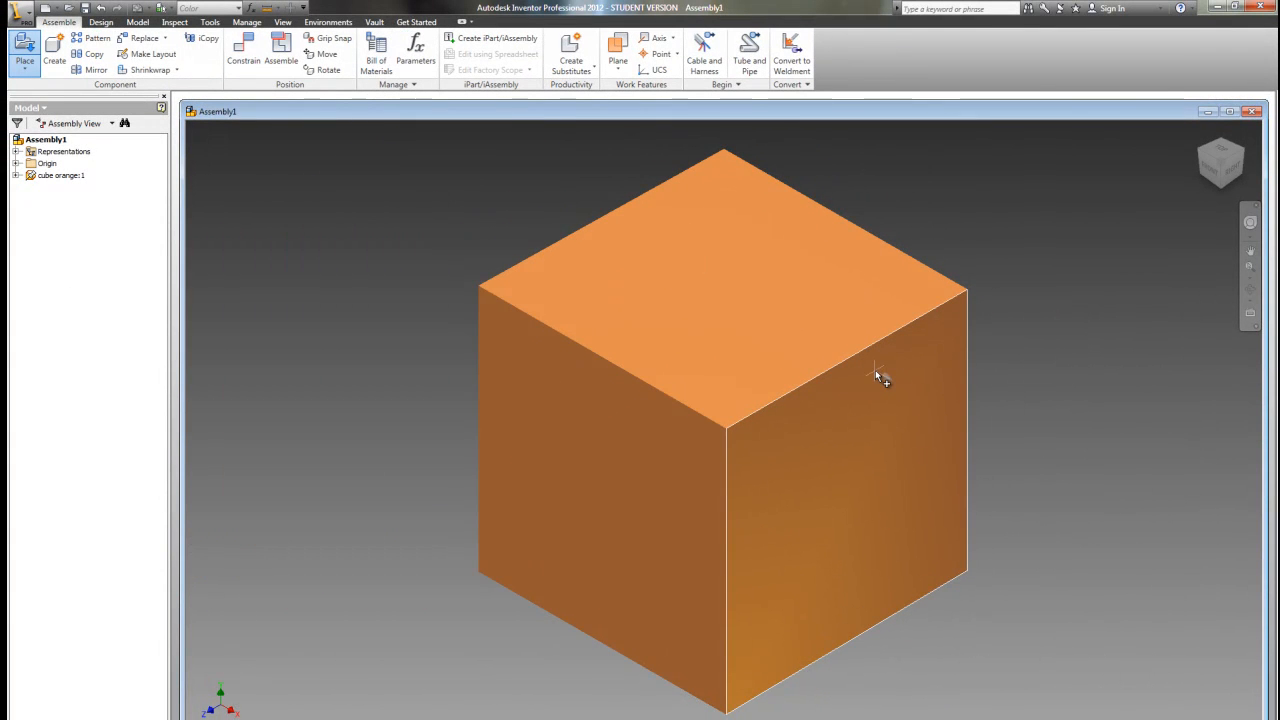
pyautogui.scroll(3, 880, 377)
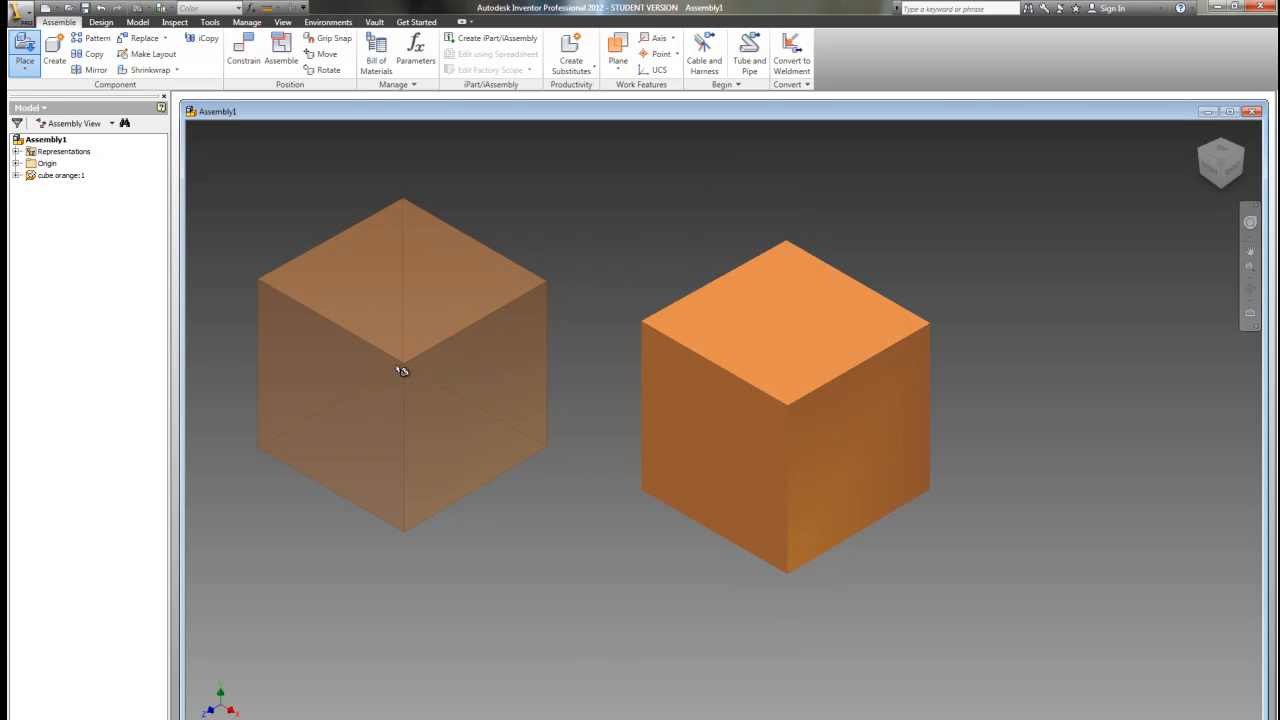
pyautogui.click(401, 371)
pyautogui.click(1105, 389)
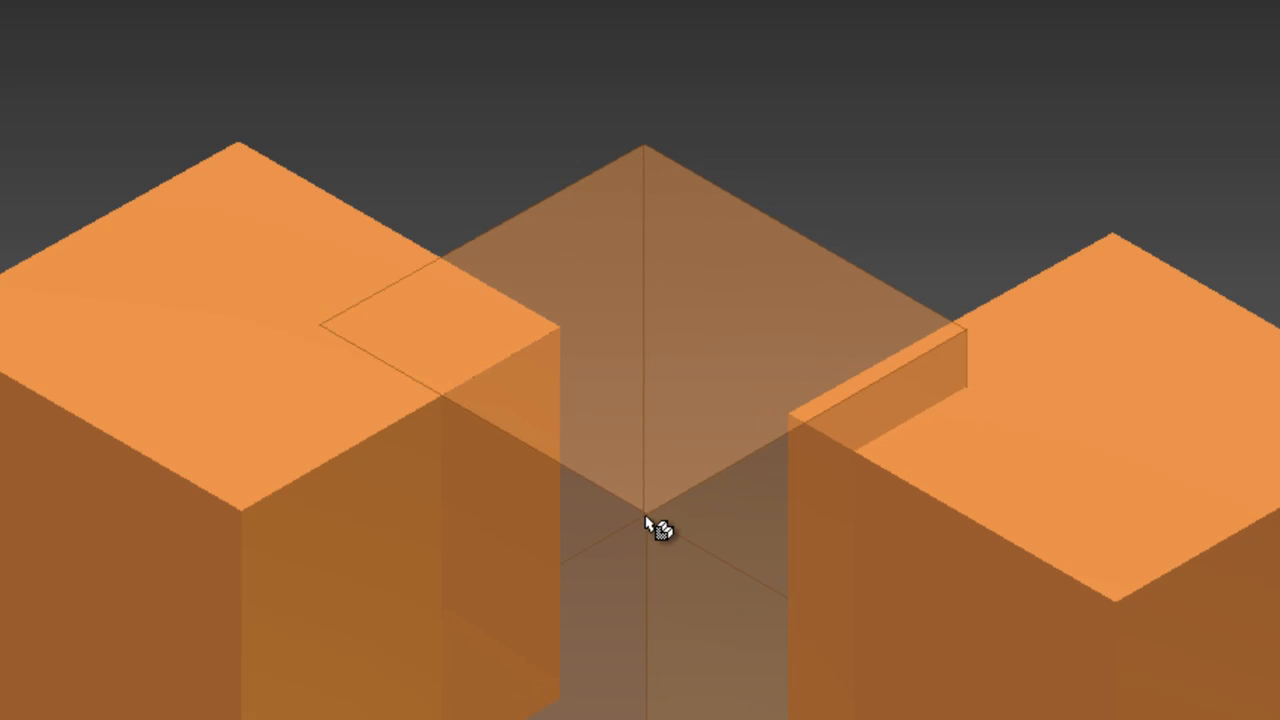
pyautogui.rightClick(646, 521)
pyautogui.click(707, 528)
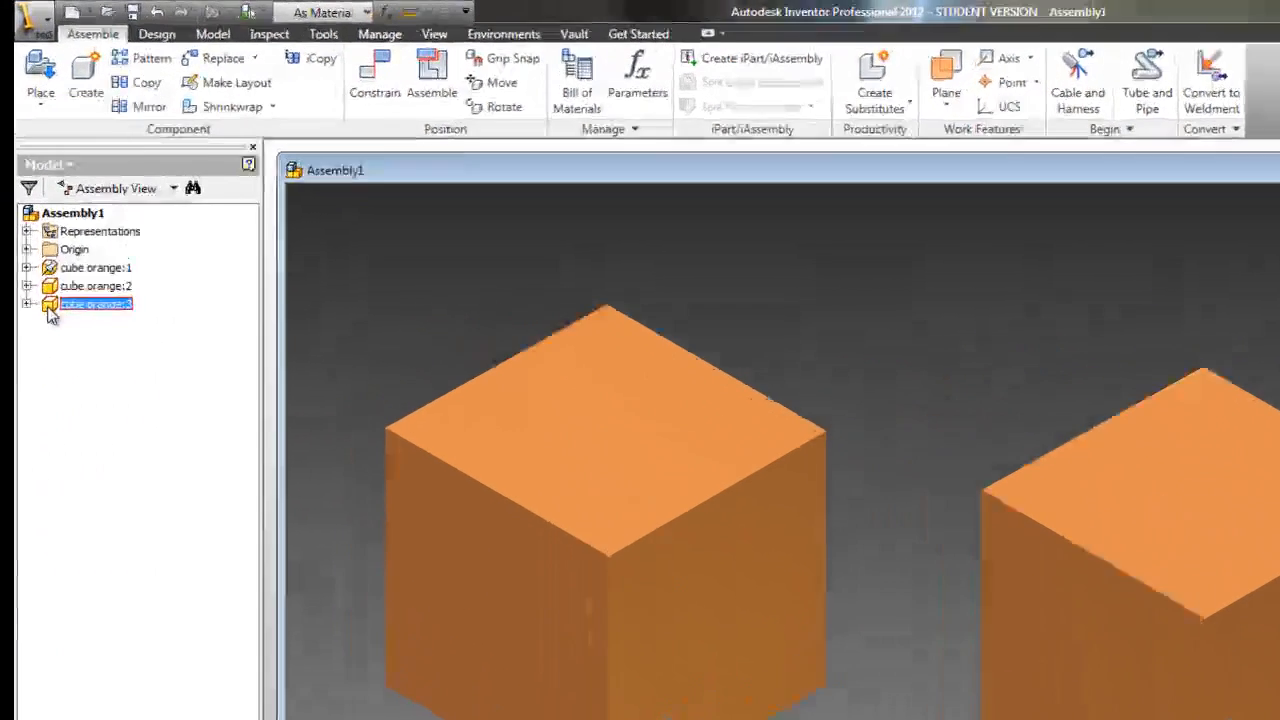
# Delete cube orange:3 and cube orange:2 from the Model browser.
pyautogui.rightClick(35, 198)
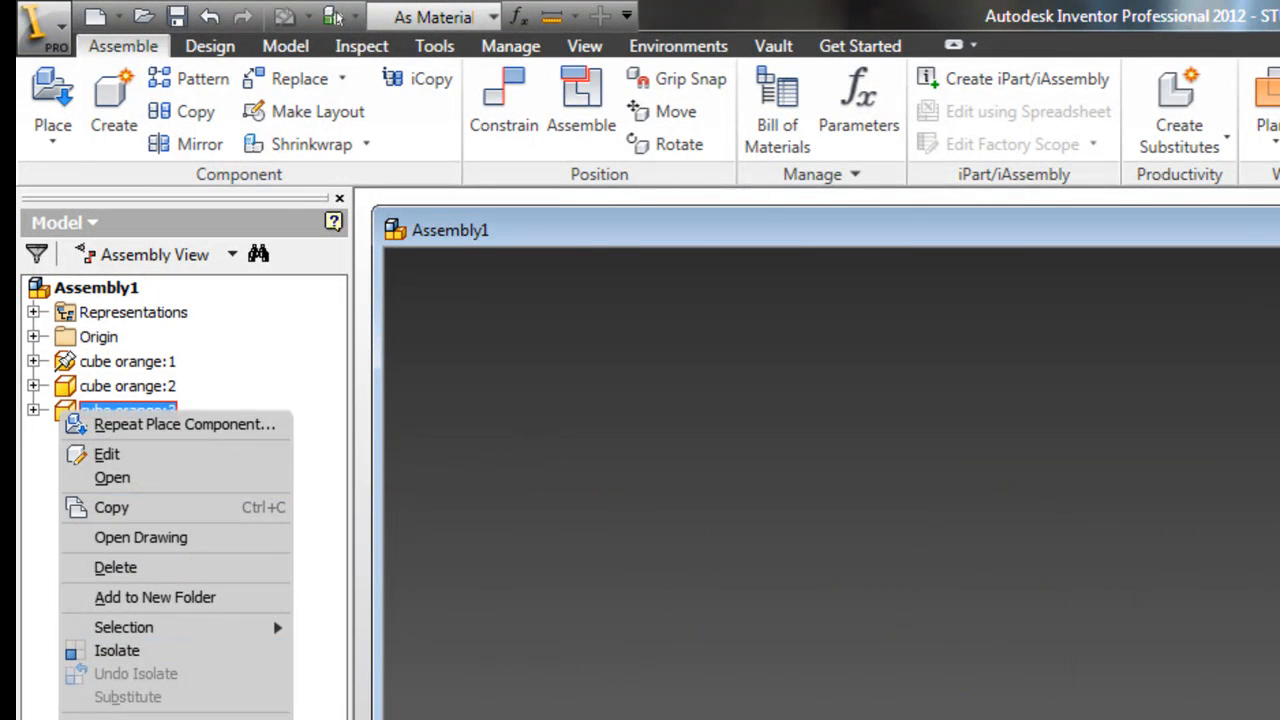
pyautogui.click(112, 568)
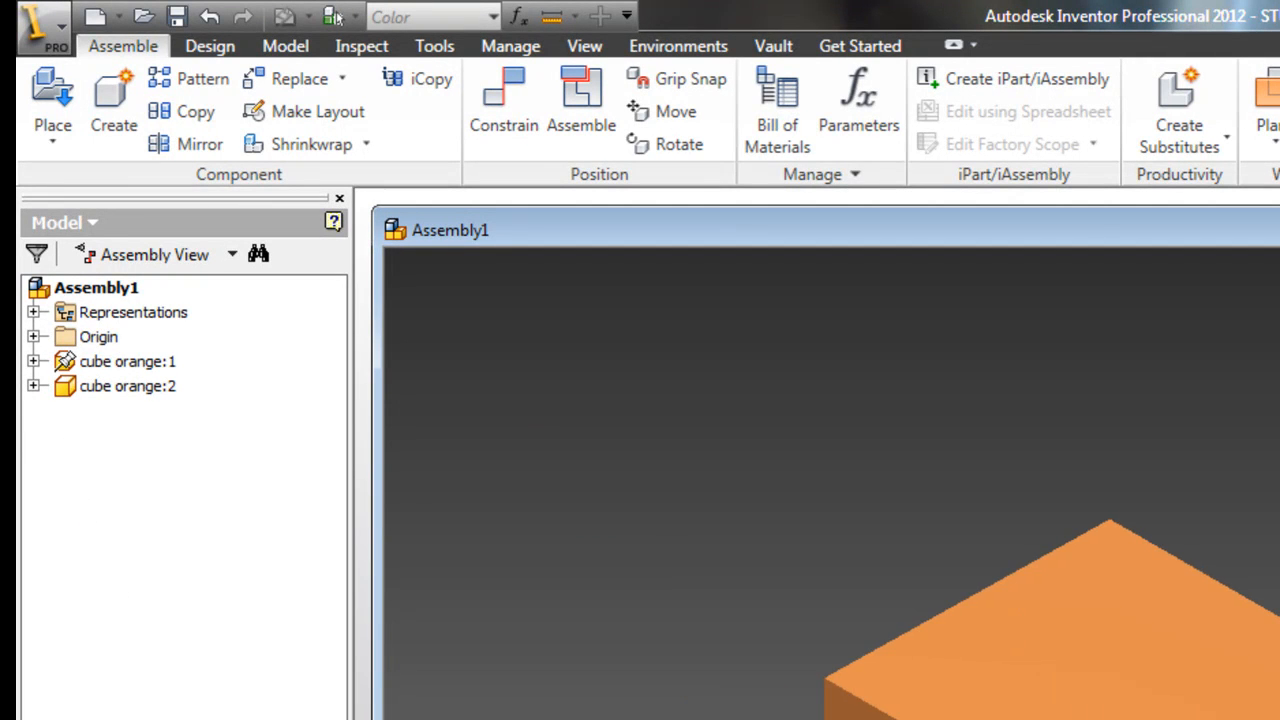
pyautogui.rightClick(150, 388)
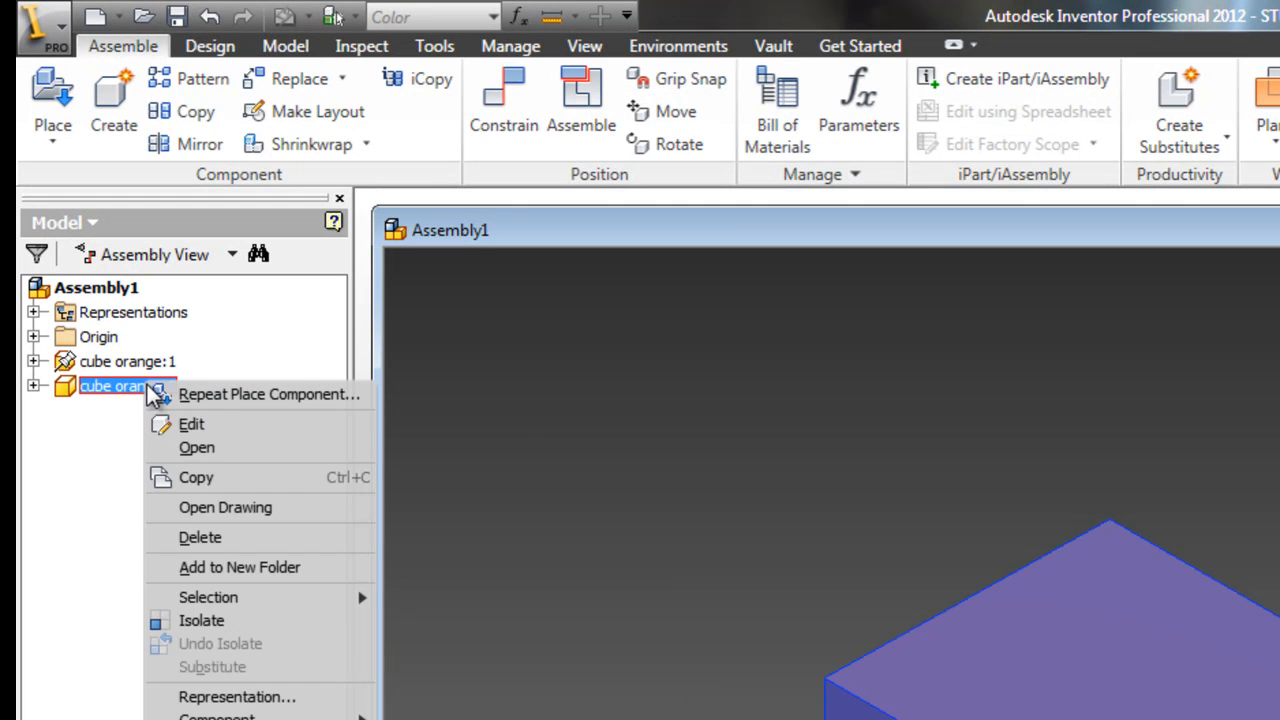
pyautogui.click(224, 545)
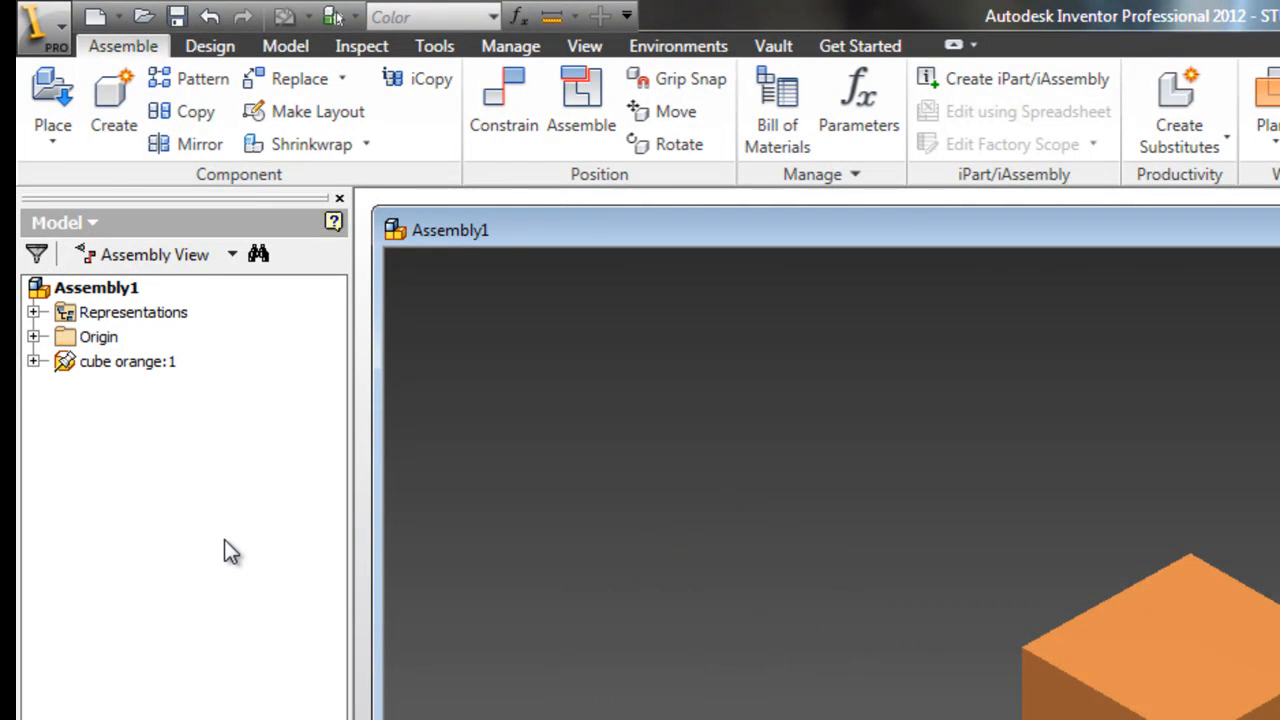
# Expand cube orange:1 in the browser and try dragging the grounded cube, then deselect it.
pyautogui.doubleClick(69, 362)
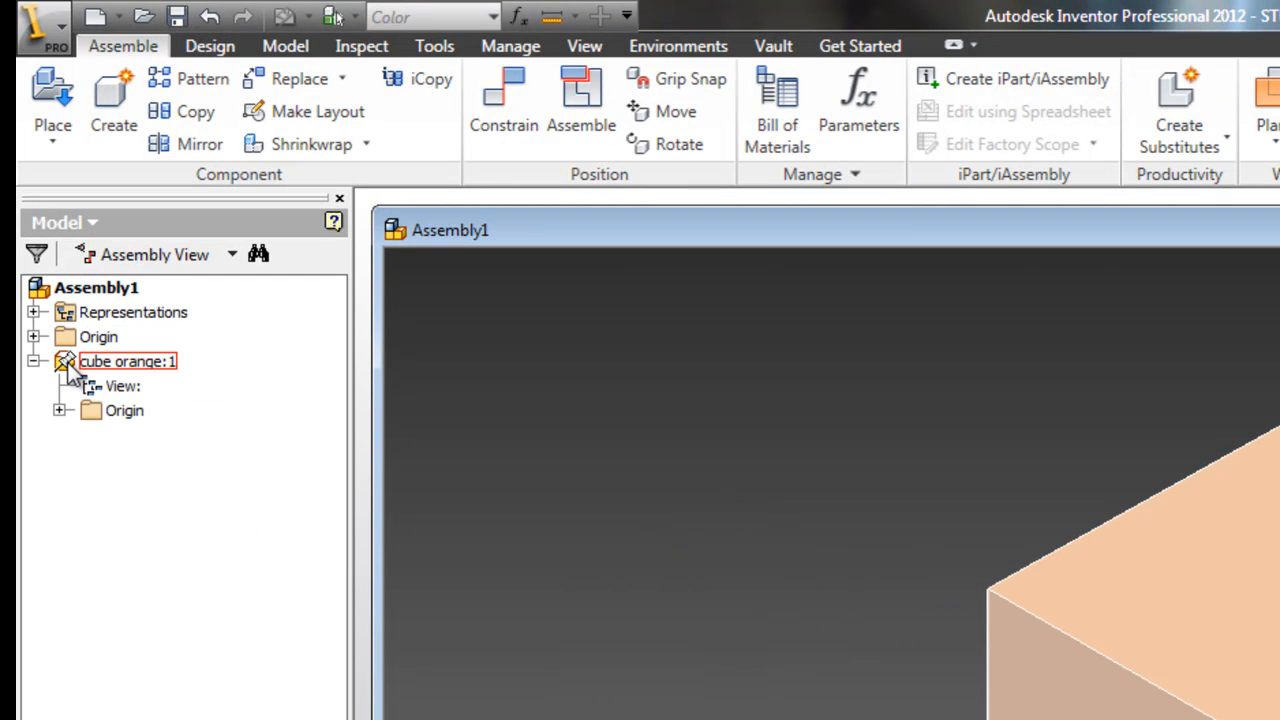
pyautogui.click(1084, 618)
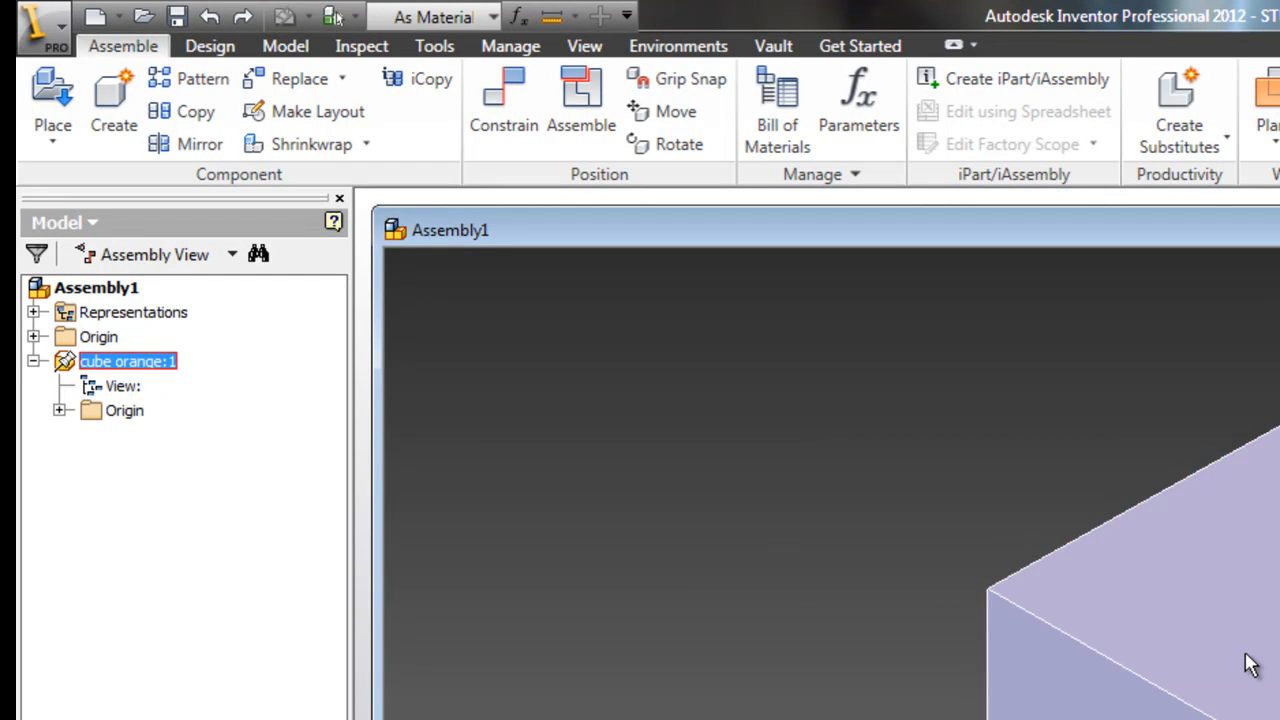
pyautogui.moveTo(1084, 618); pyautogui.dragTo(1252, 660)
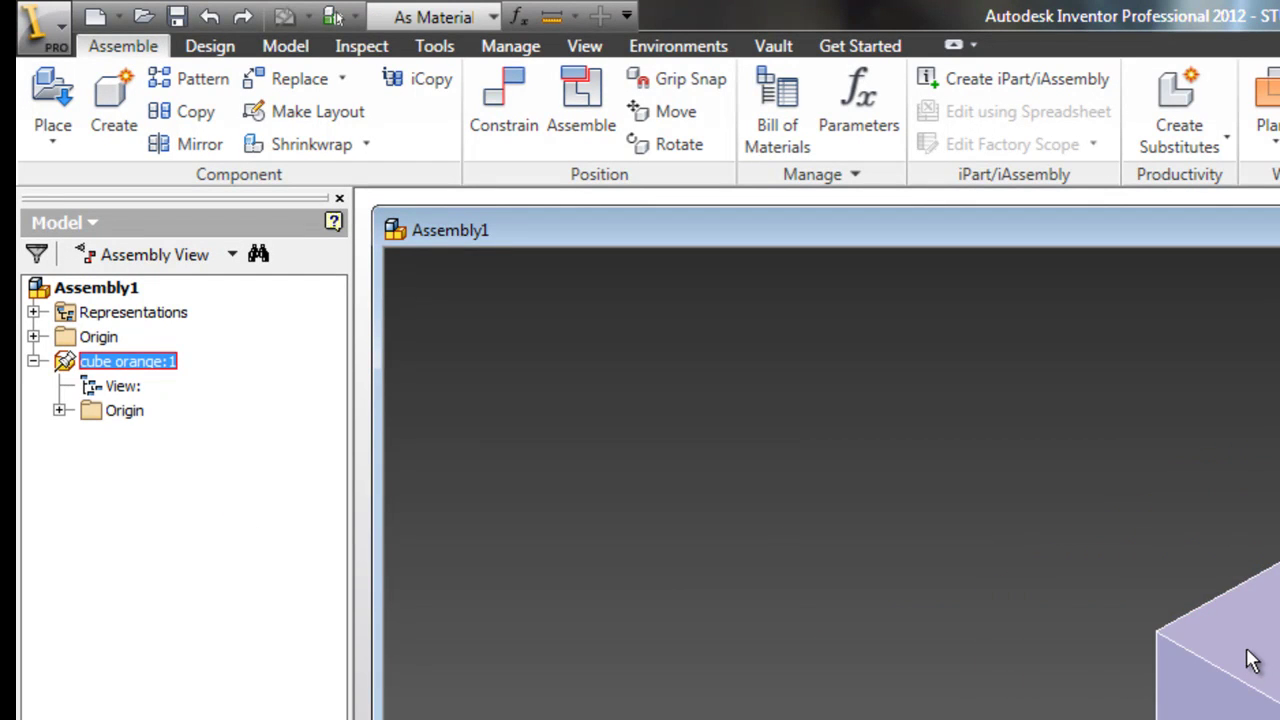
pyautogui.click(1120, 634)
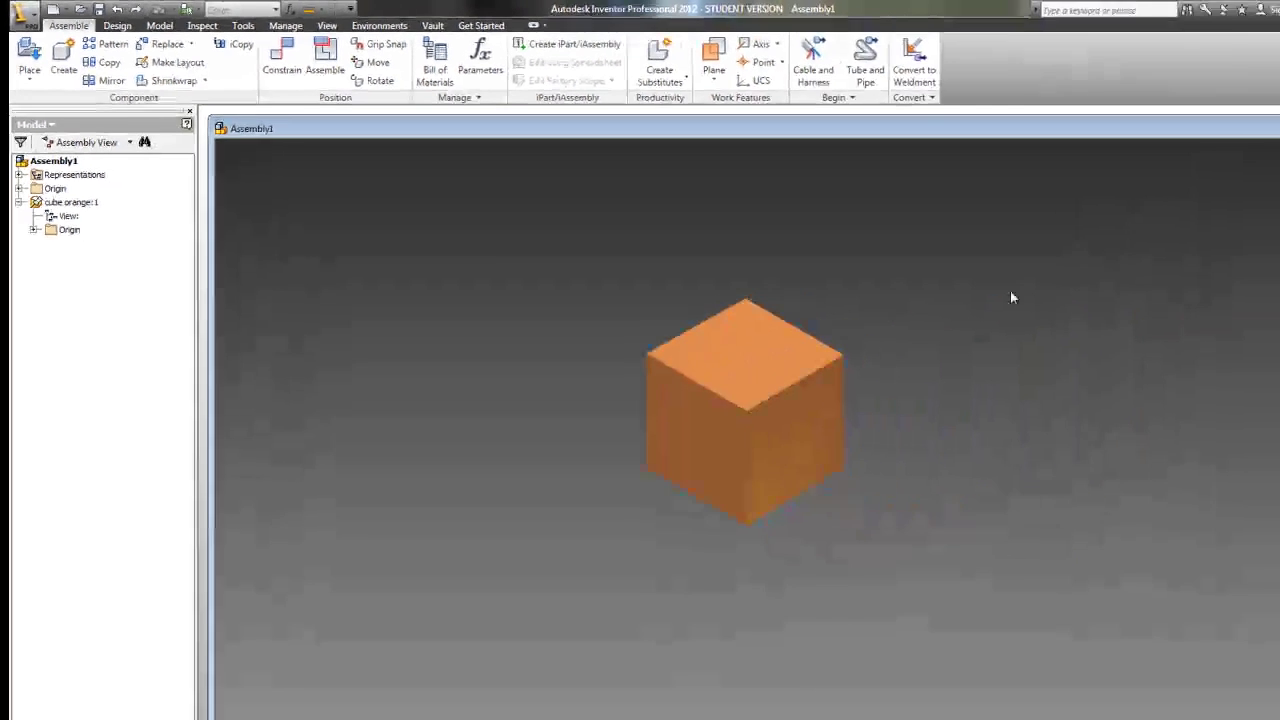
# Place one cube green instance to the right of the orange cube and end placement with Done.
pyautogui.rightClick(880, 252)
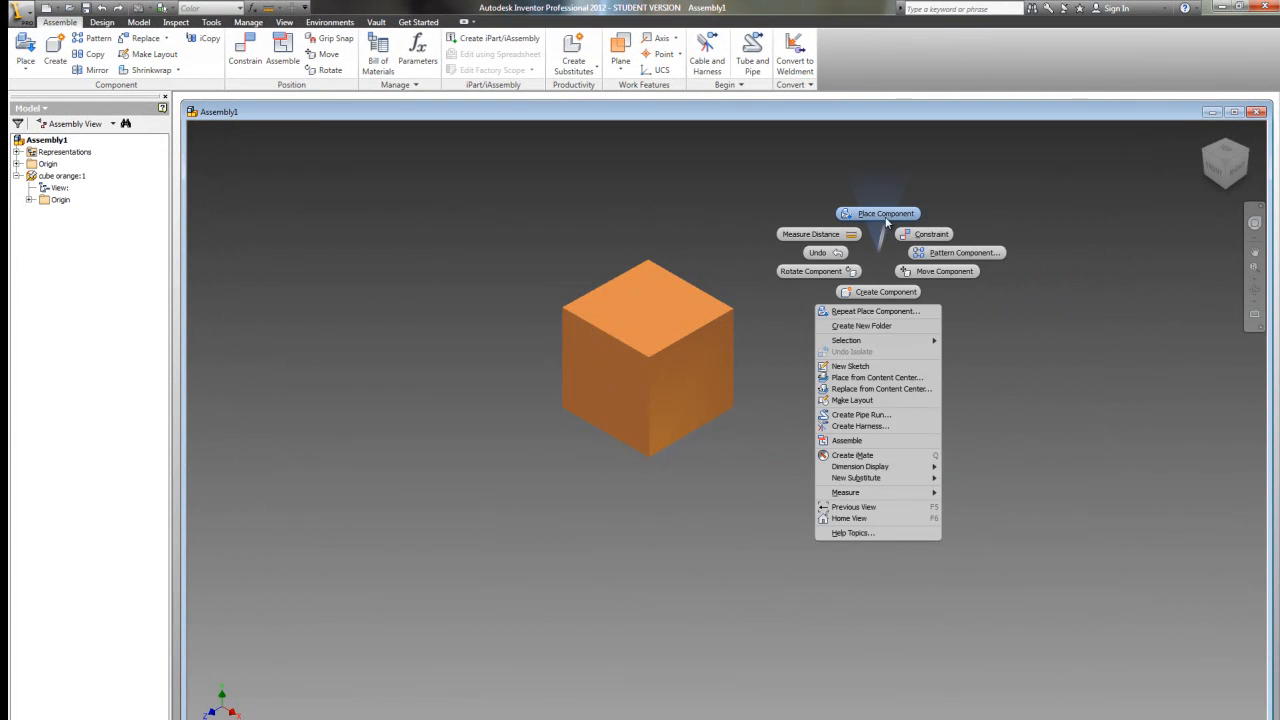
pyautogui.click(882, 212)
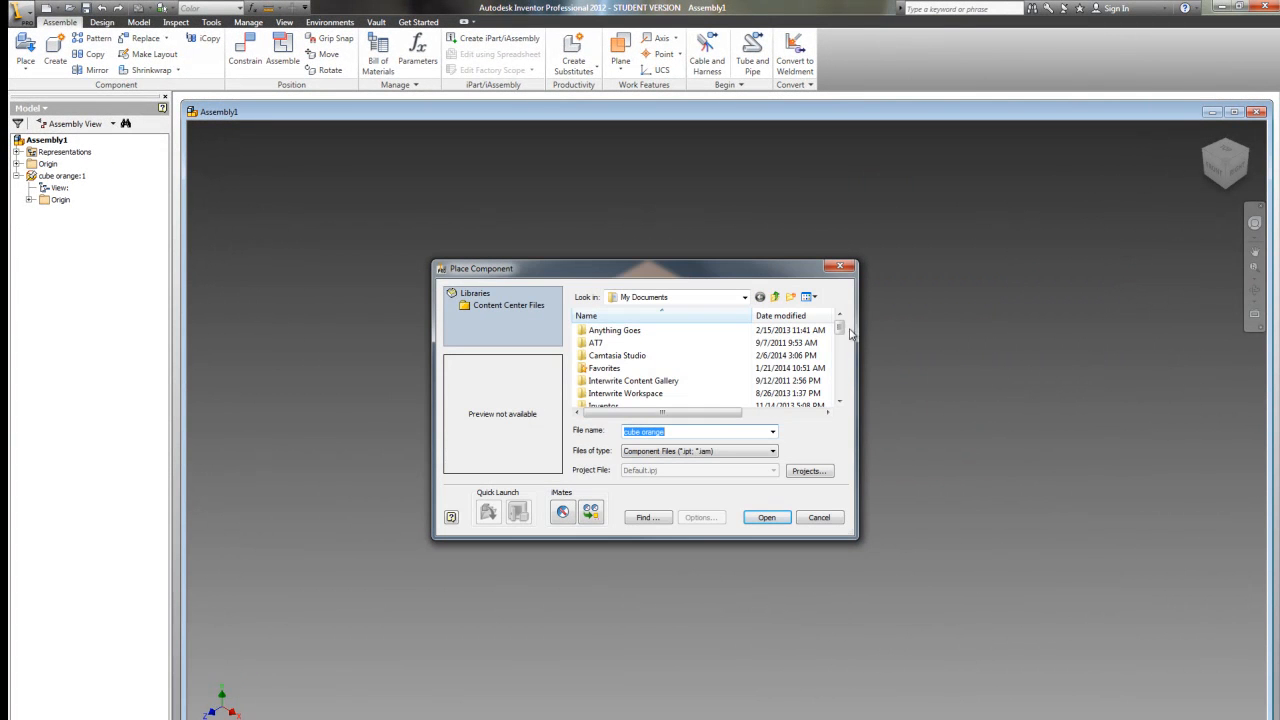
pyautogui.moveTo(839, 330); pyautogui.dragTo(838, 380)
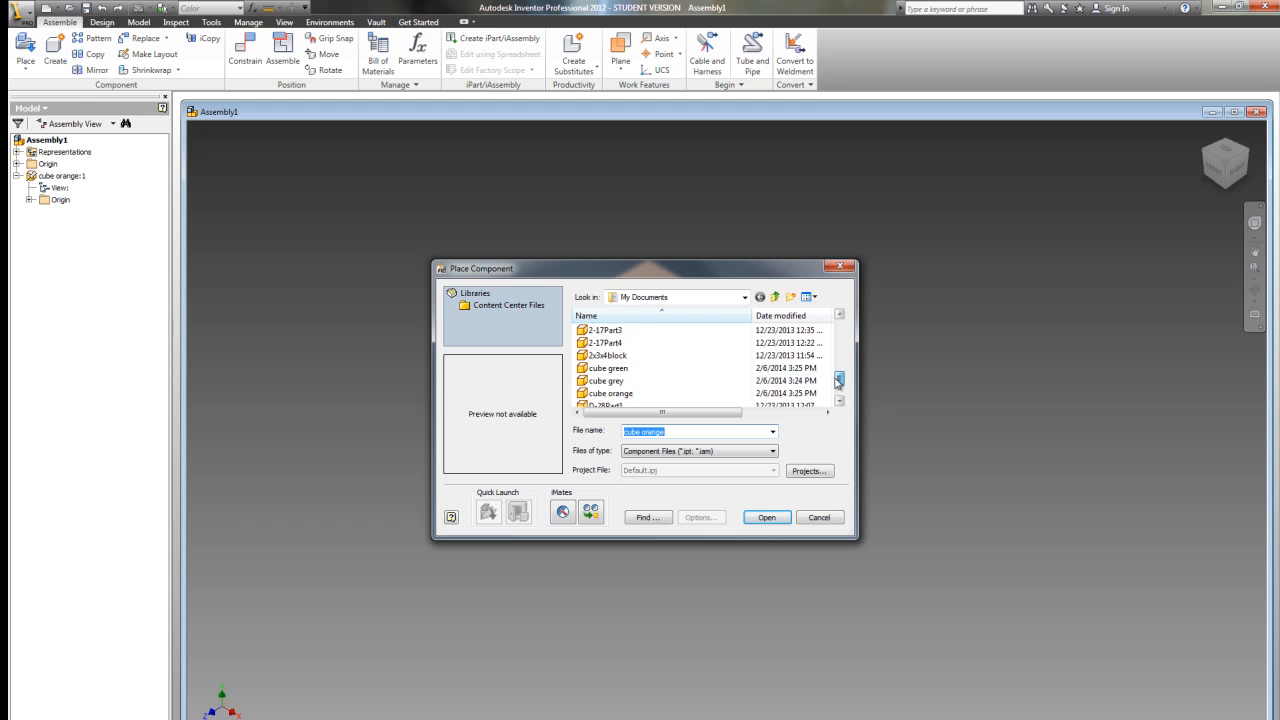
pyautogui.click(608, 368)
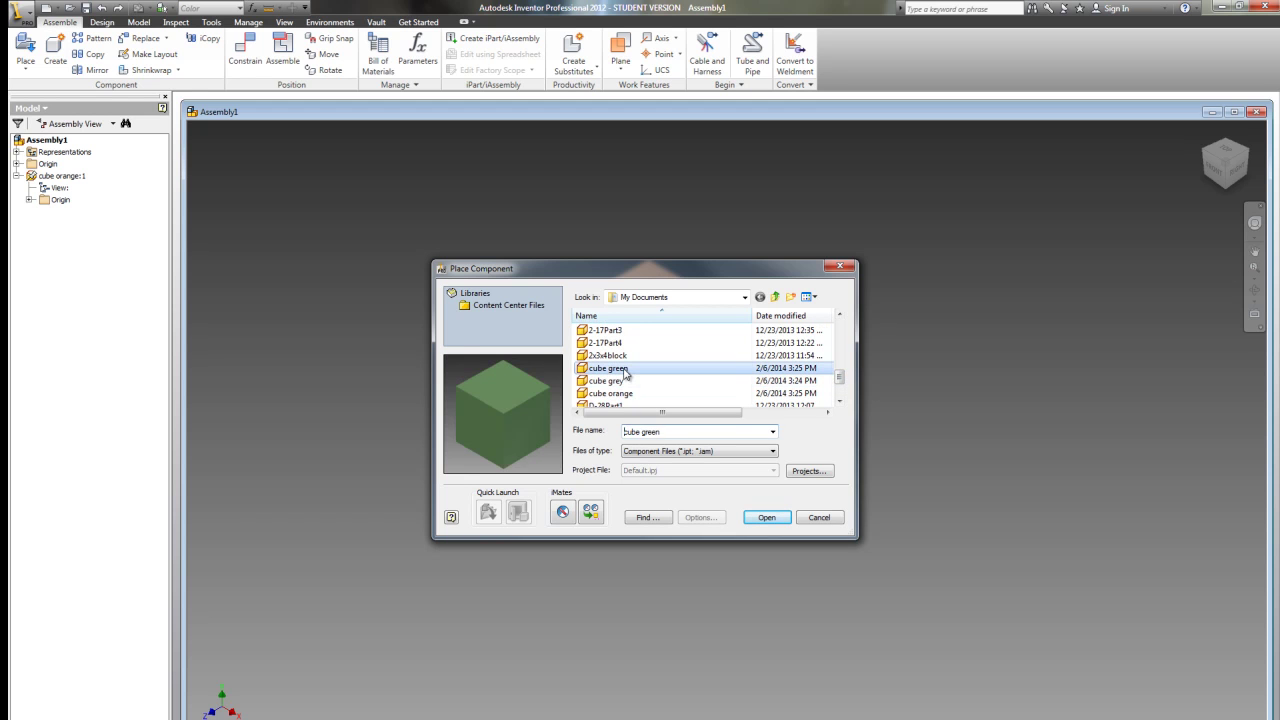
pyautogui.click(758, 517)
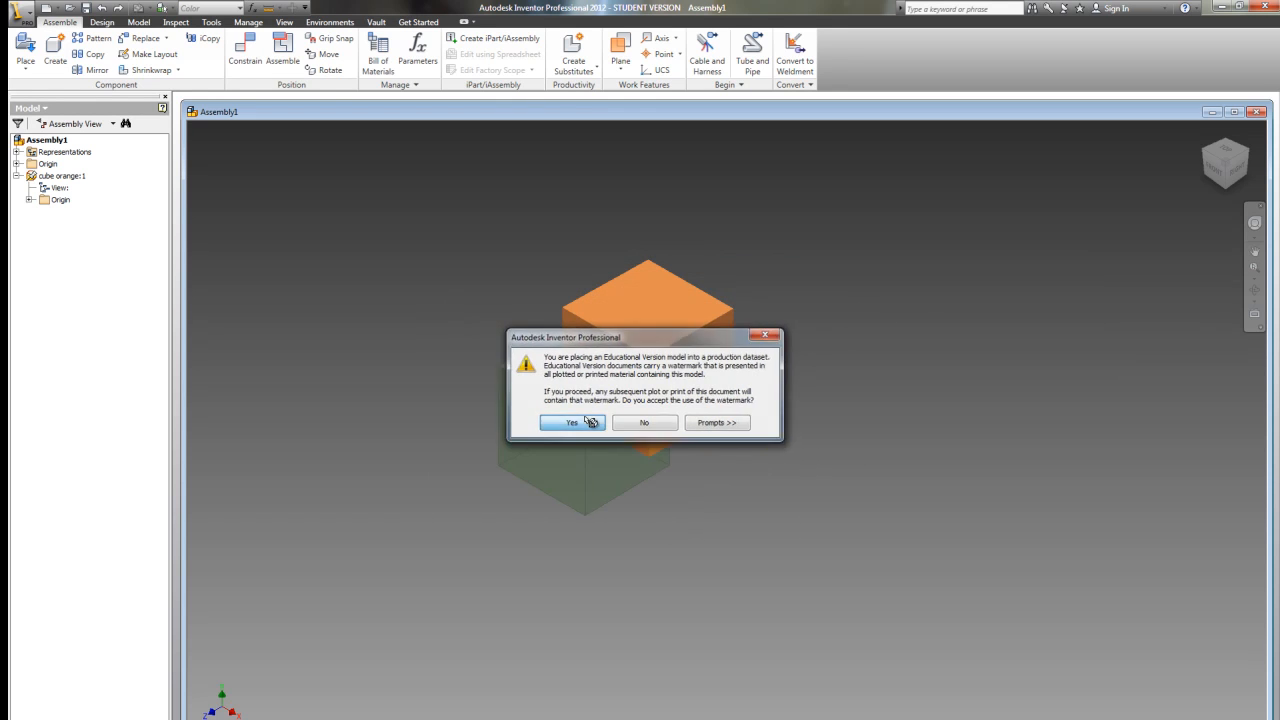
pyautogui.click(571, 422)
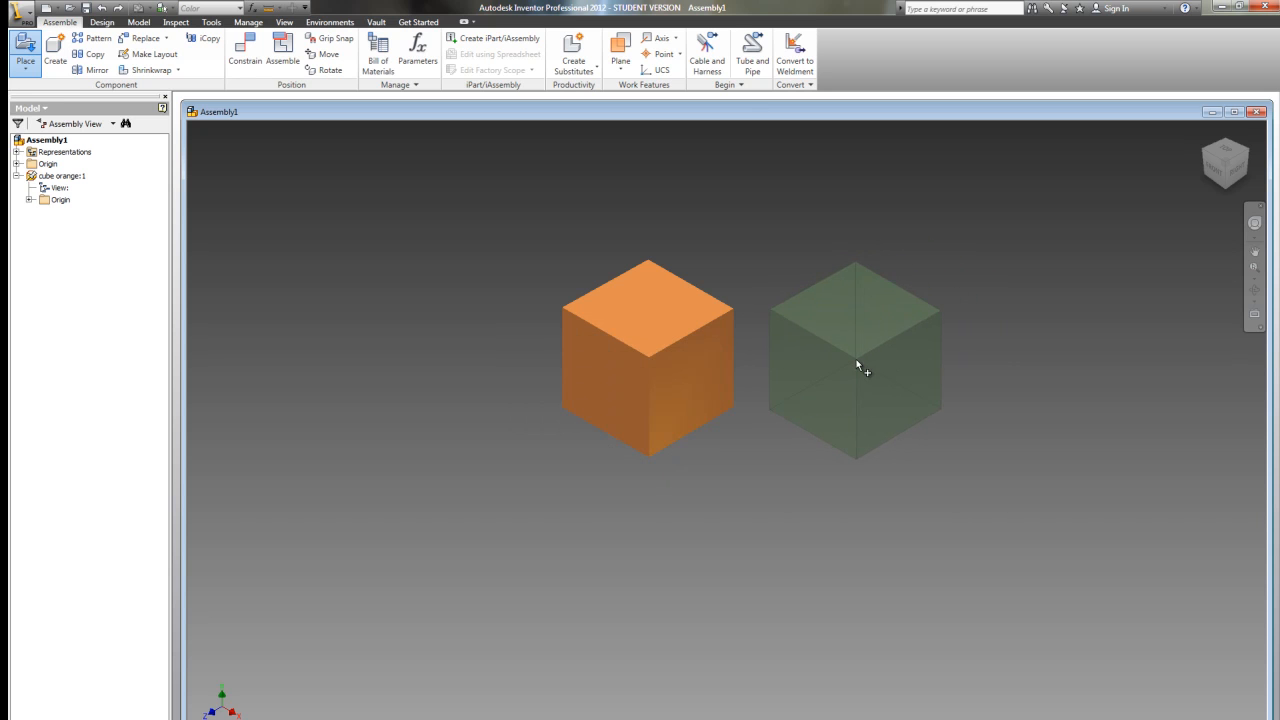
pyautogui.click(856, 360)
pyautogui.rightClick(405, 370)
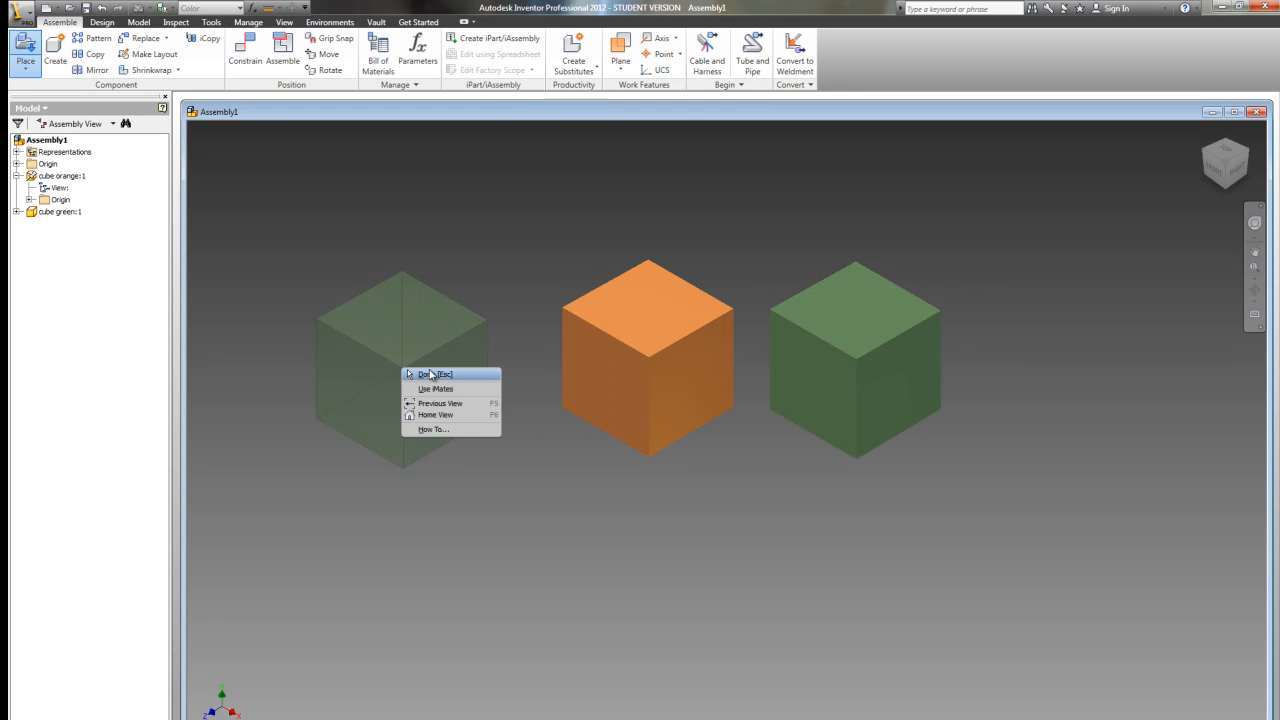
pyautogui.click(431, 374)
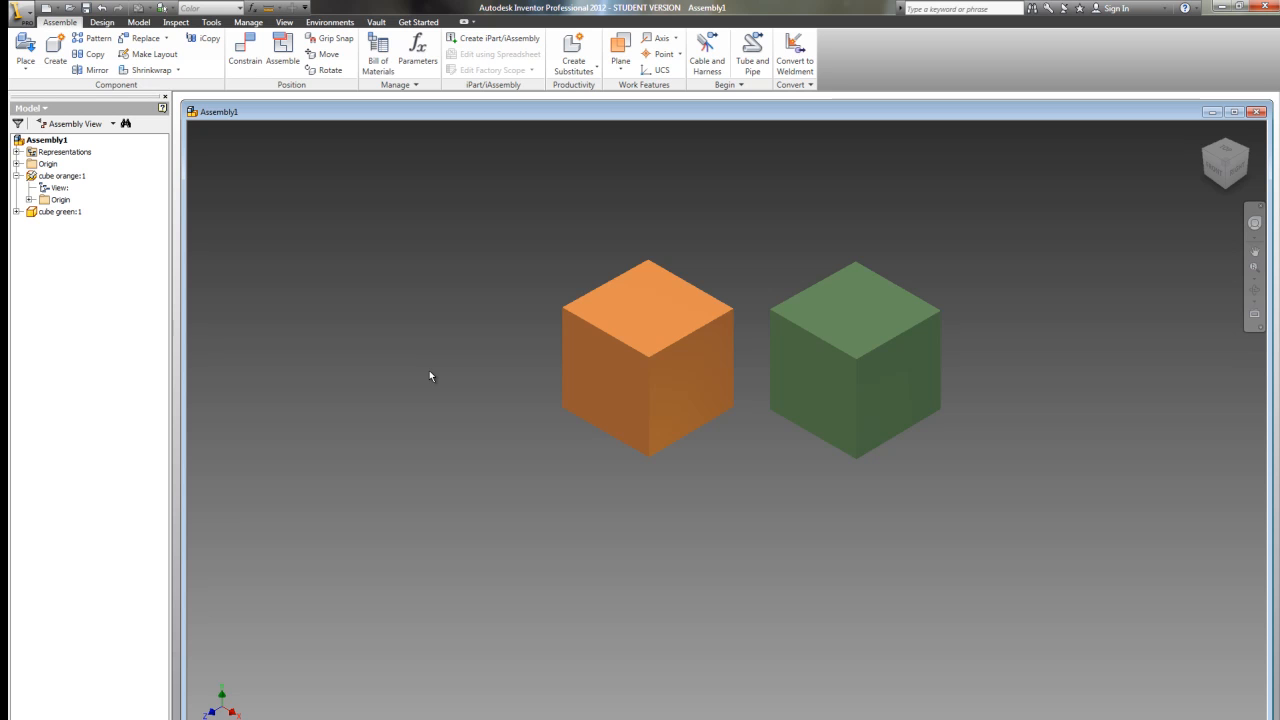
# Free-drag the green cube around the canvas, leaving it off to the right of the orange cube.
pyautogui.moveTo(824, 369)
pyautogui.mouseDown()
pyautogui.moveTo(779, 523)
pyautogui.moveTo(718, 481)
pyautogui.moveTo(777, 445)
pyautogui.mouseUp()
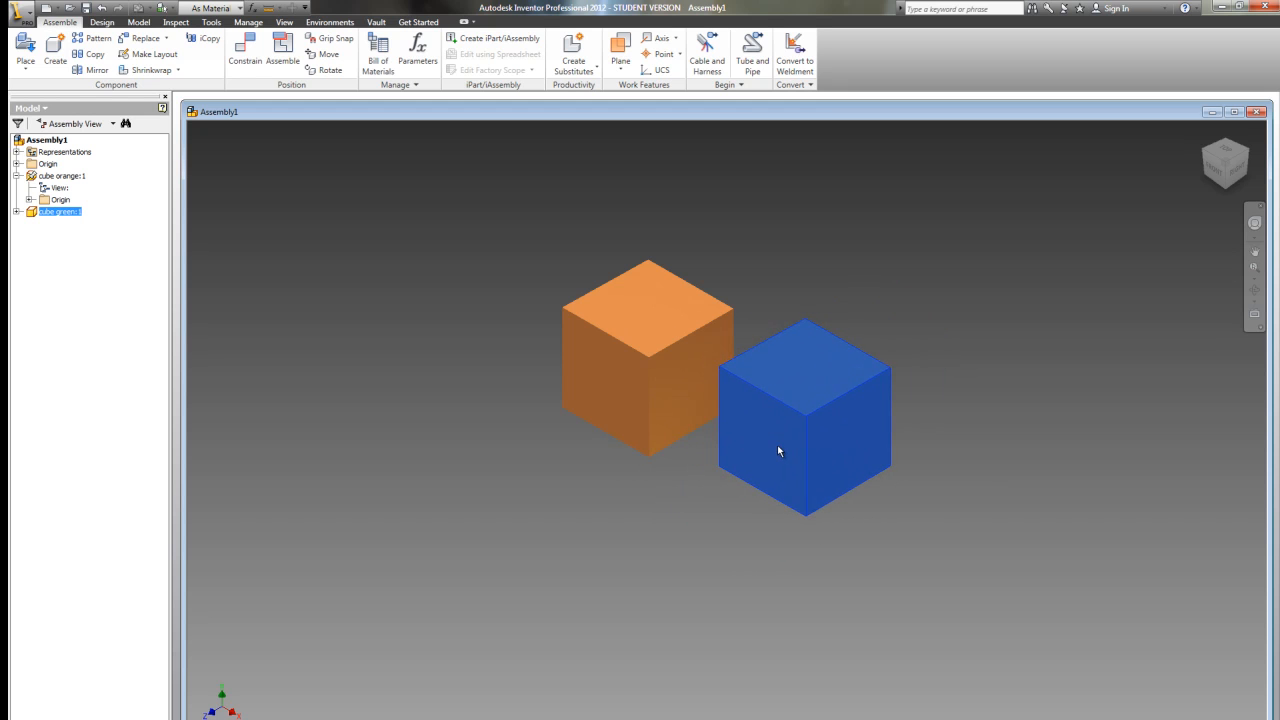
pyautogui.moveTo(857, 441); pyautogui.dragTo(527, 396)
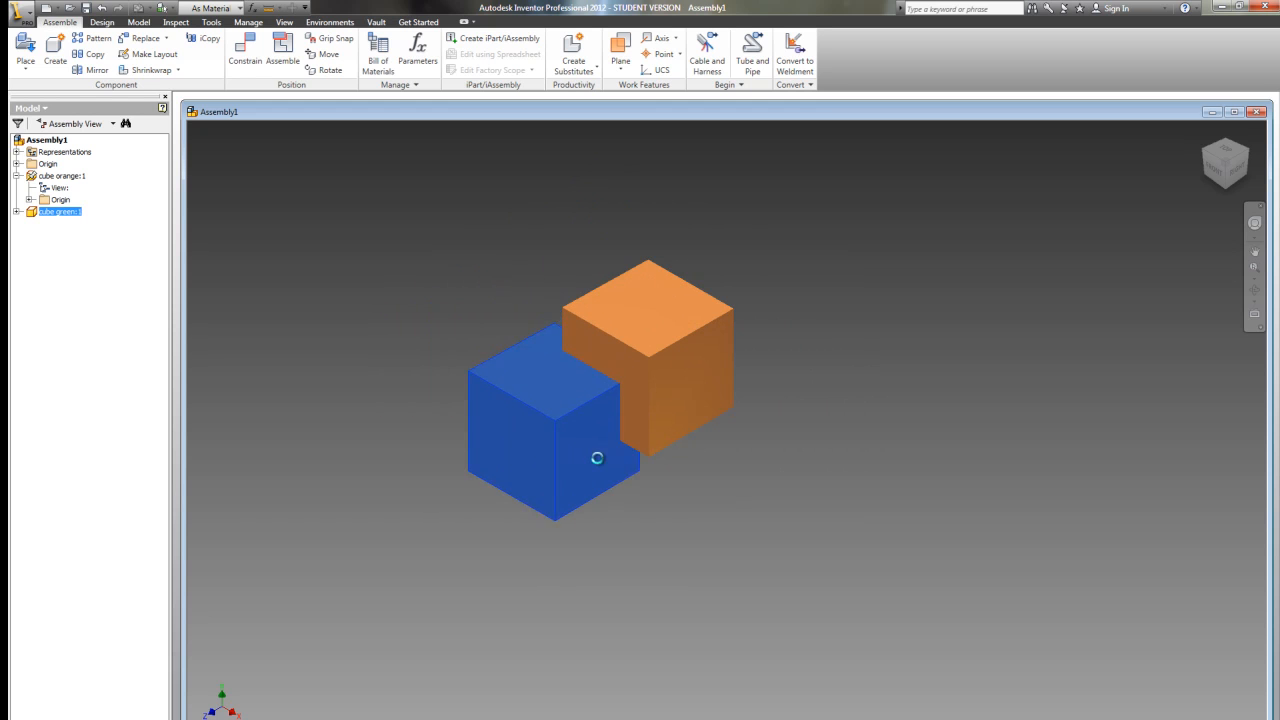
pyautogui.moveTo(527, 396)
pyautogui.mouseDown()
pyautogui.moveTo(560, 492)
pyautogui.moveTo(607, 439)
pyautogui.mouseUp()
pyautogui.scroll(2, 572, 521)
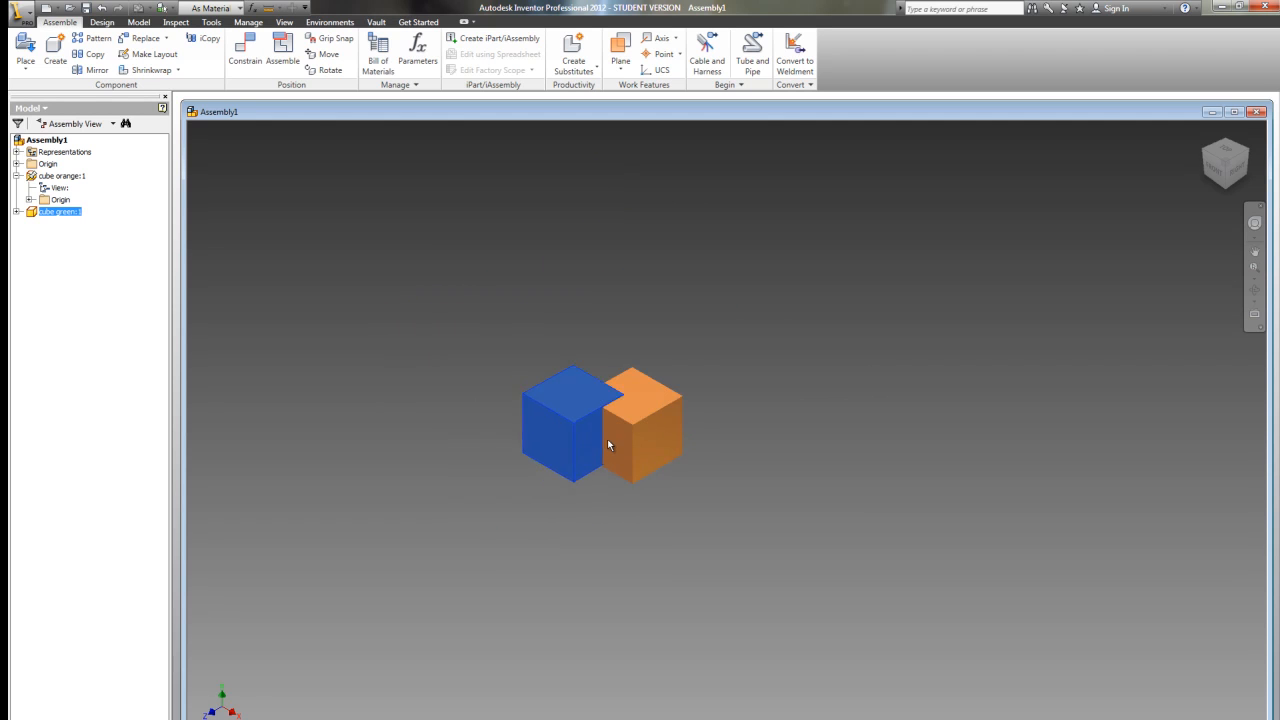
pyautogui.scroll(-2, 649, 440)
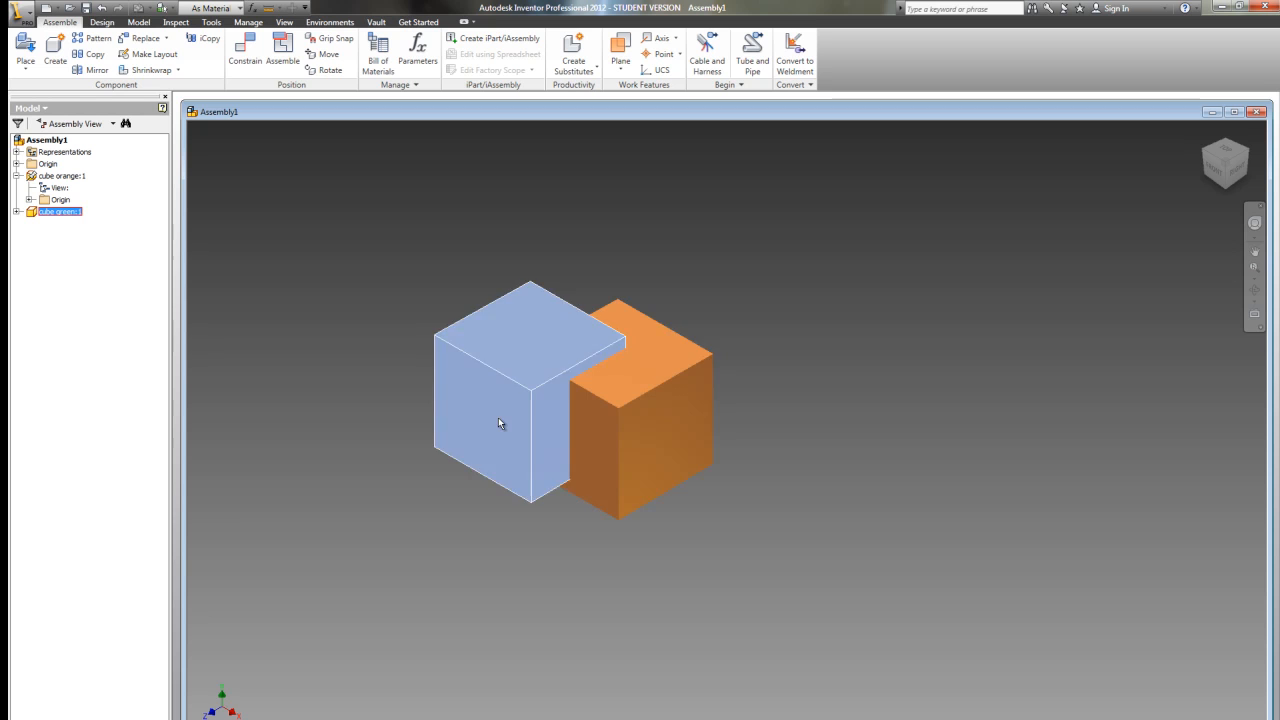
pyautogui.moveTo(498, 417); pyautogui.dragTo(813, 388)
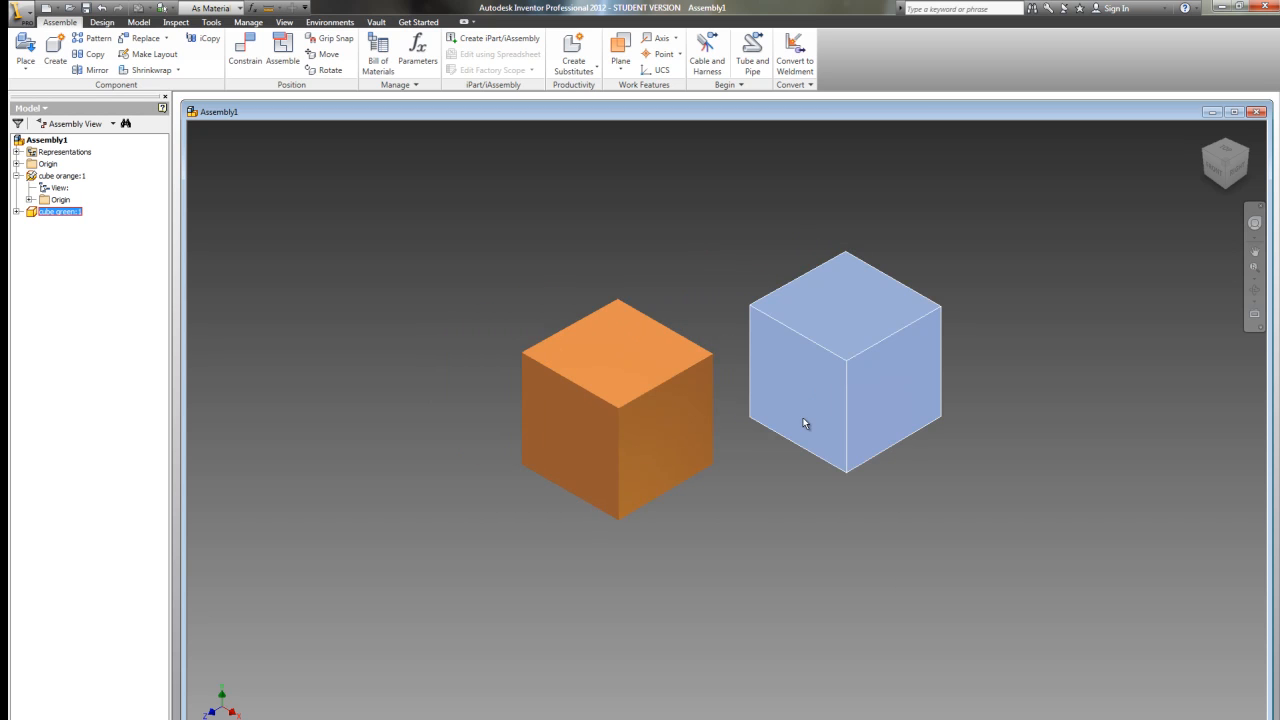
pyautogui.click(734, 426)
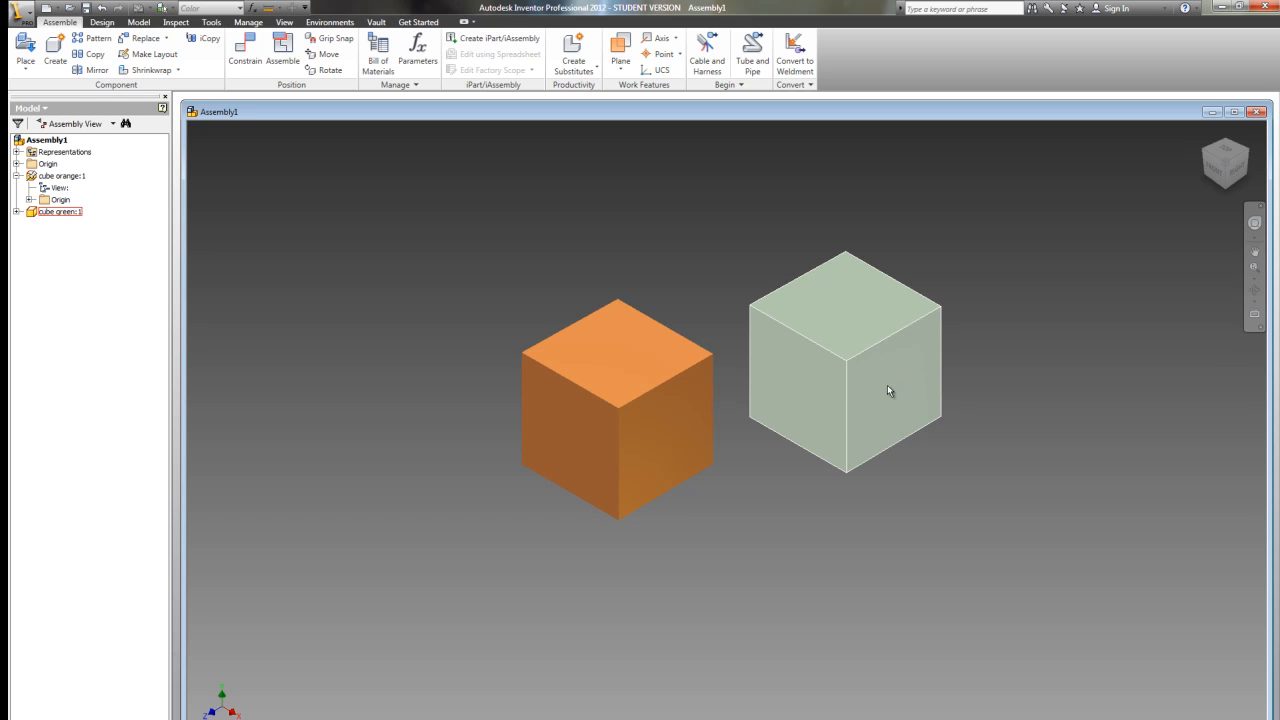
pyautogui.moveTo(887, 385)
pyautogui.mouseDown()
pyautogui.moveTo(843, 340)
pyautogui.moveTo(889, 381)
pyautogui.mouseUp()
pyautogui.click(980, 474)
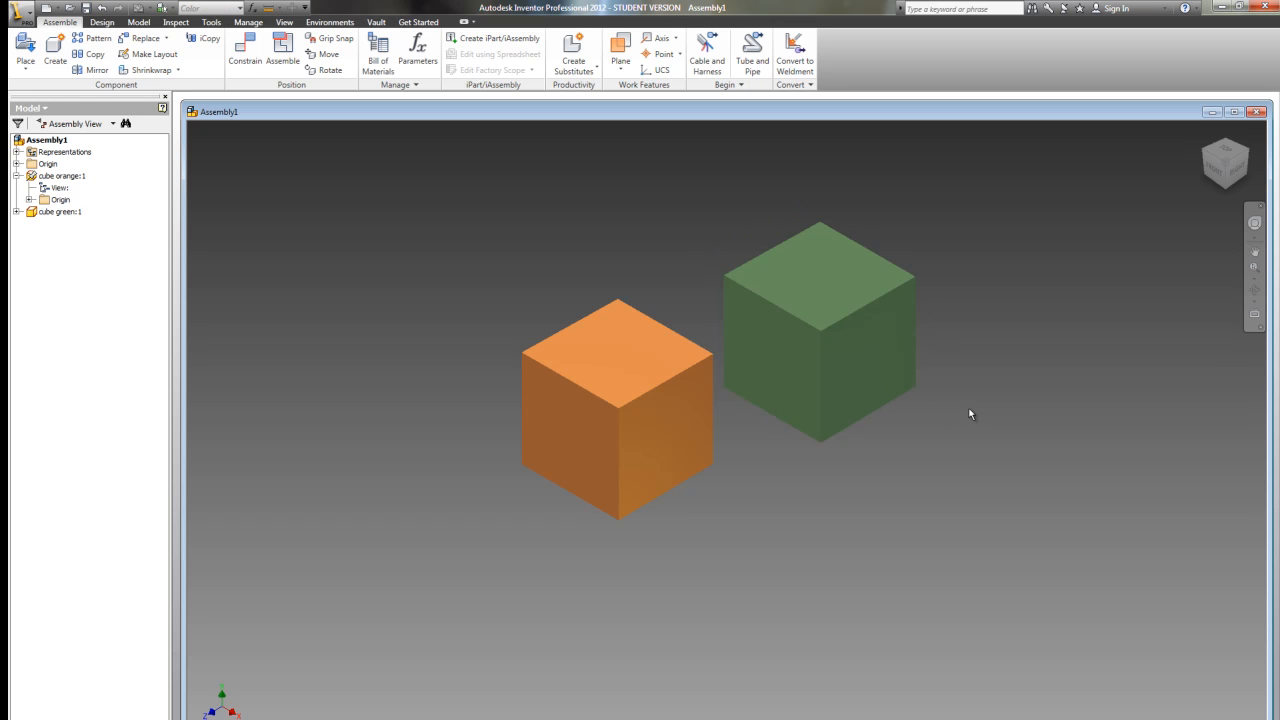
# Add a Flush constraint between the green cube's right face and the orange cube's right face.
pyautogui.rightClick(298, 139)
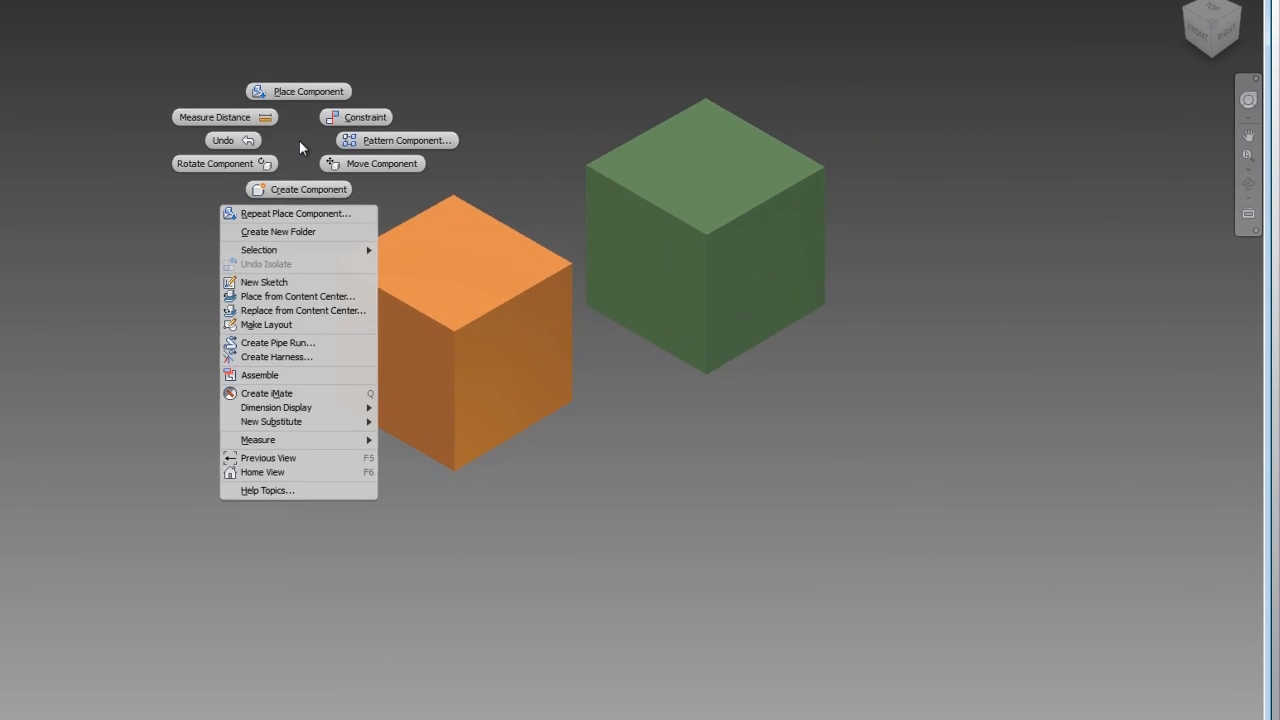
pyautogui.click(347, 116)
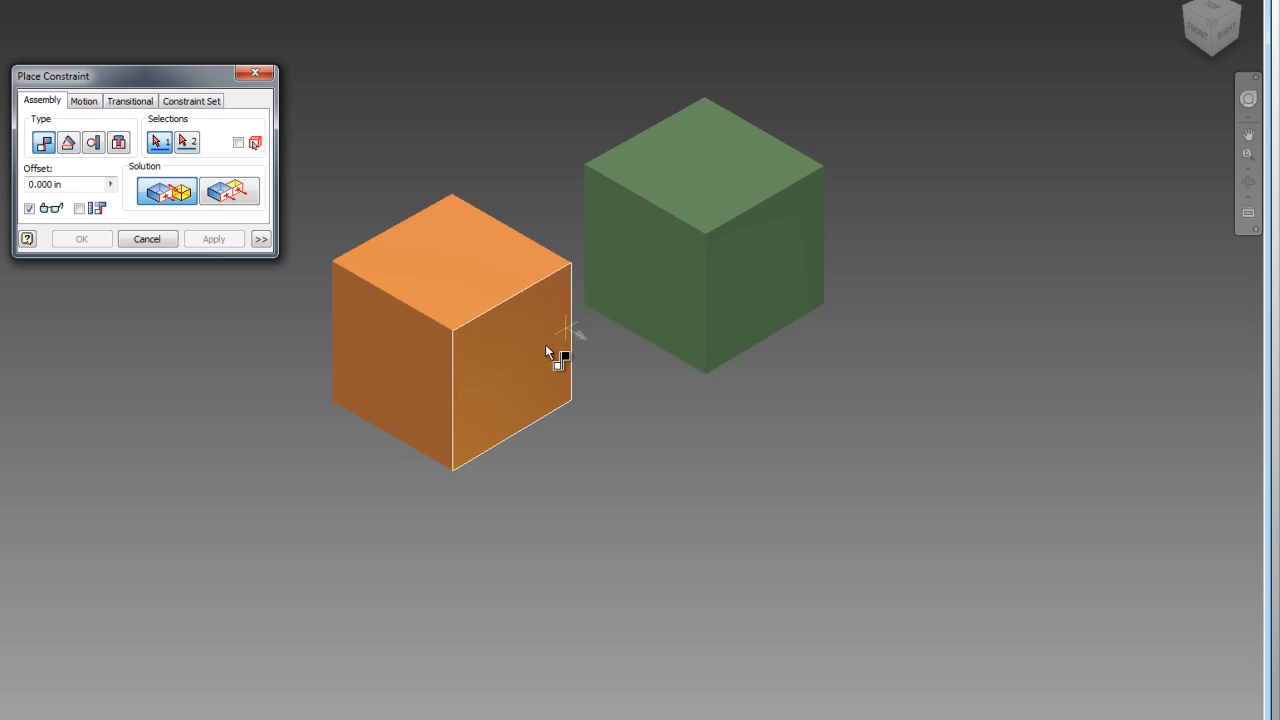
pyautogui.click(226, 192)
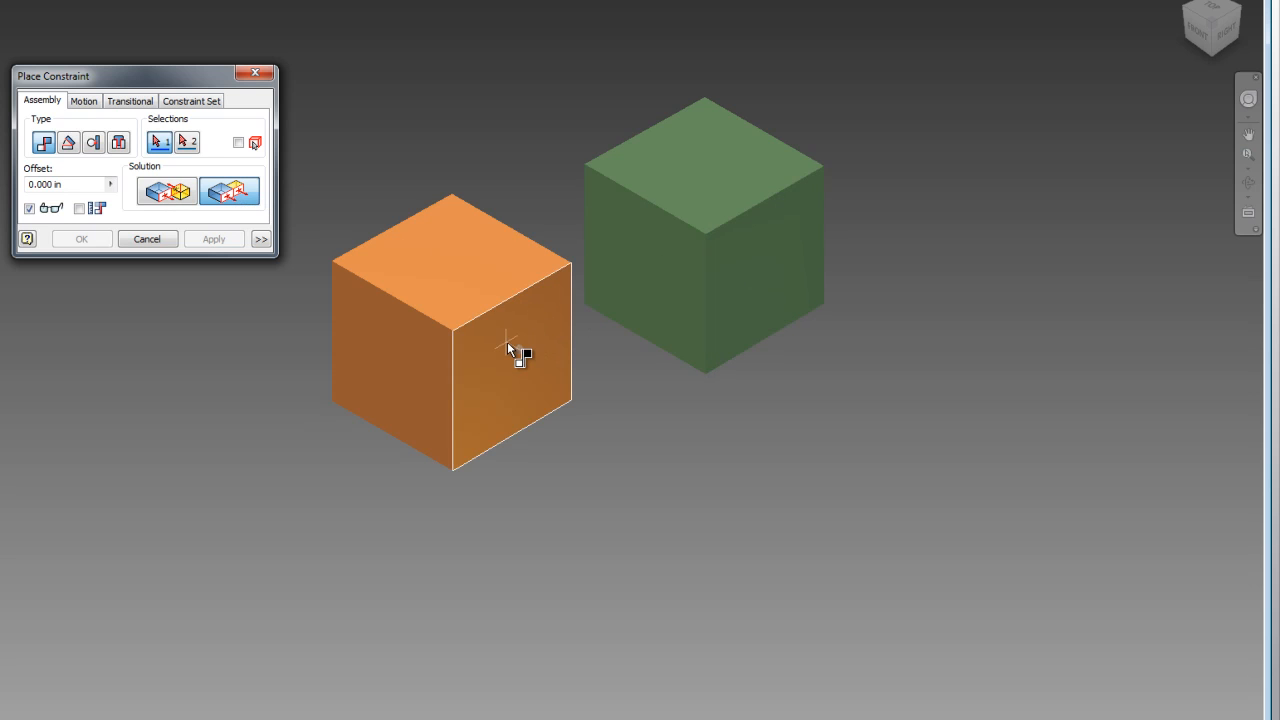
pyautogui.click(766, 268)
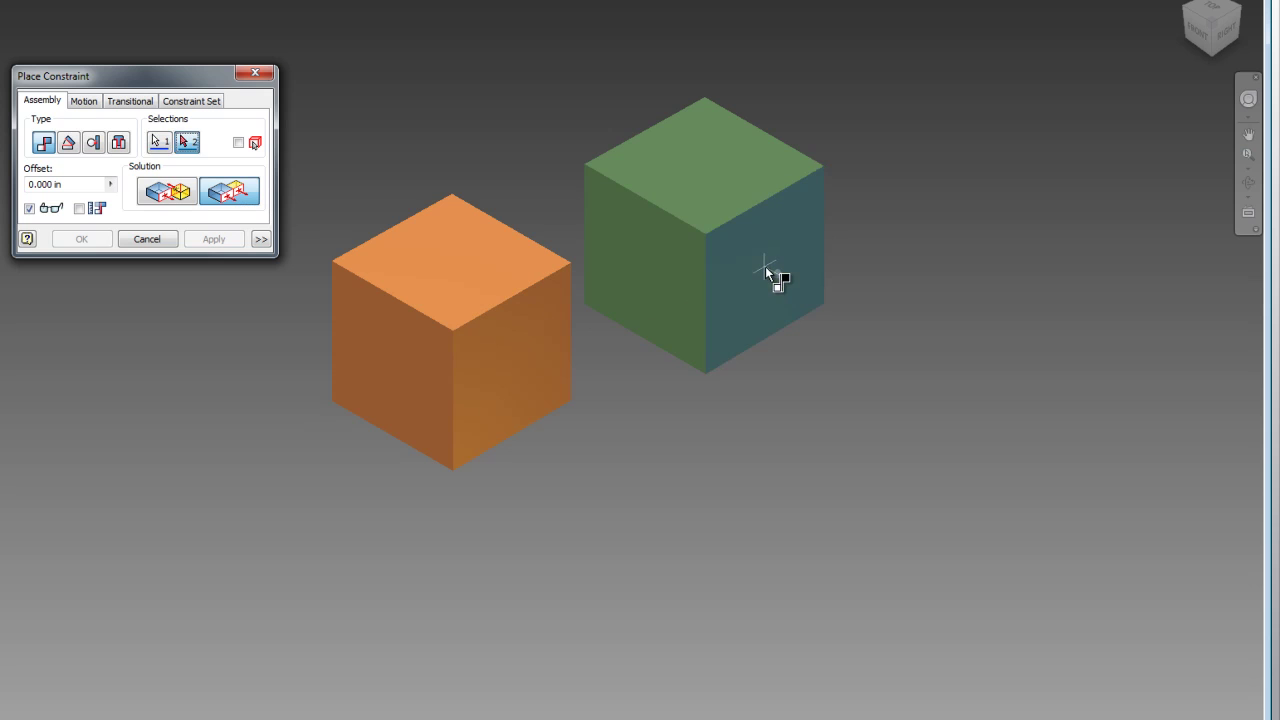
pyautogui.click(510, 365)
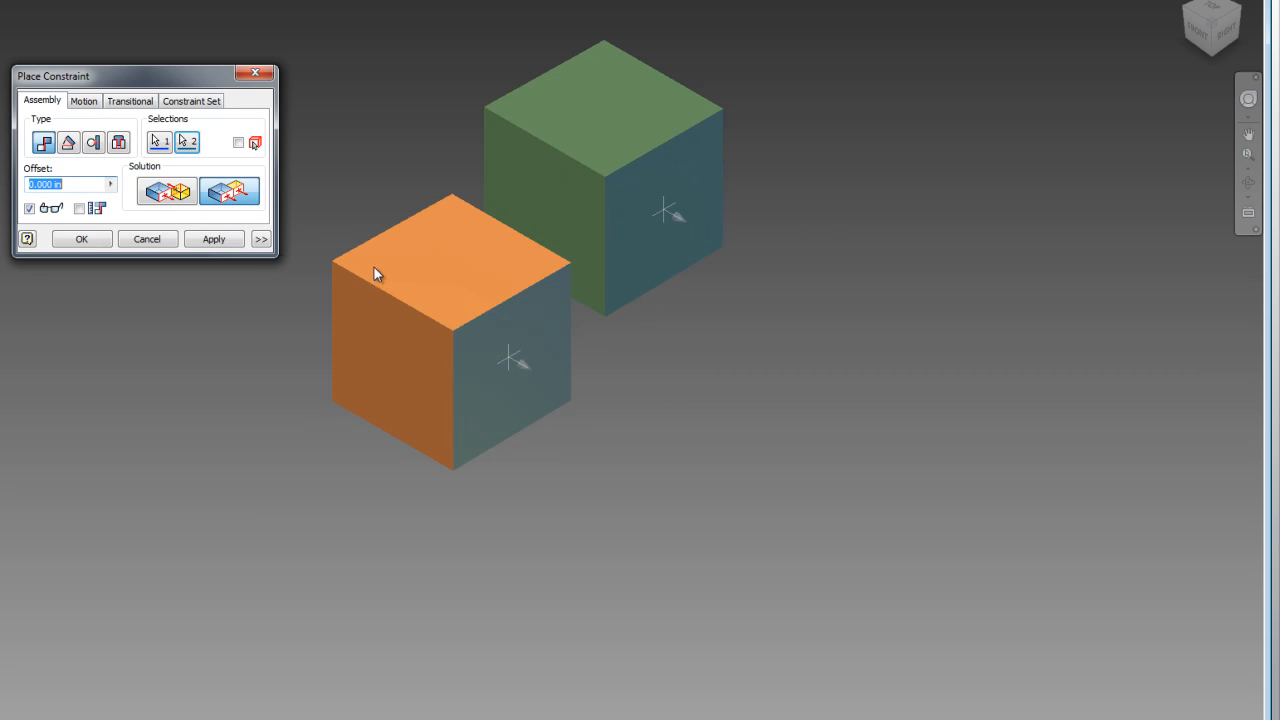
pyautogui.click(222, 240)
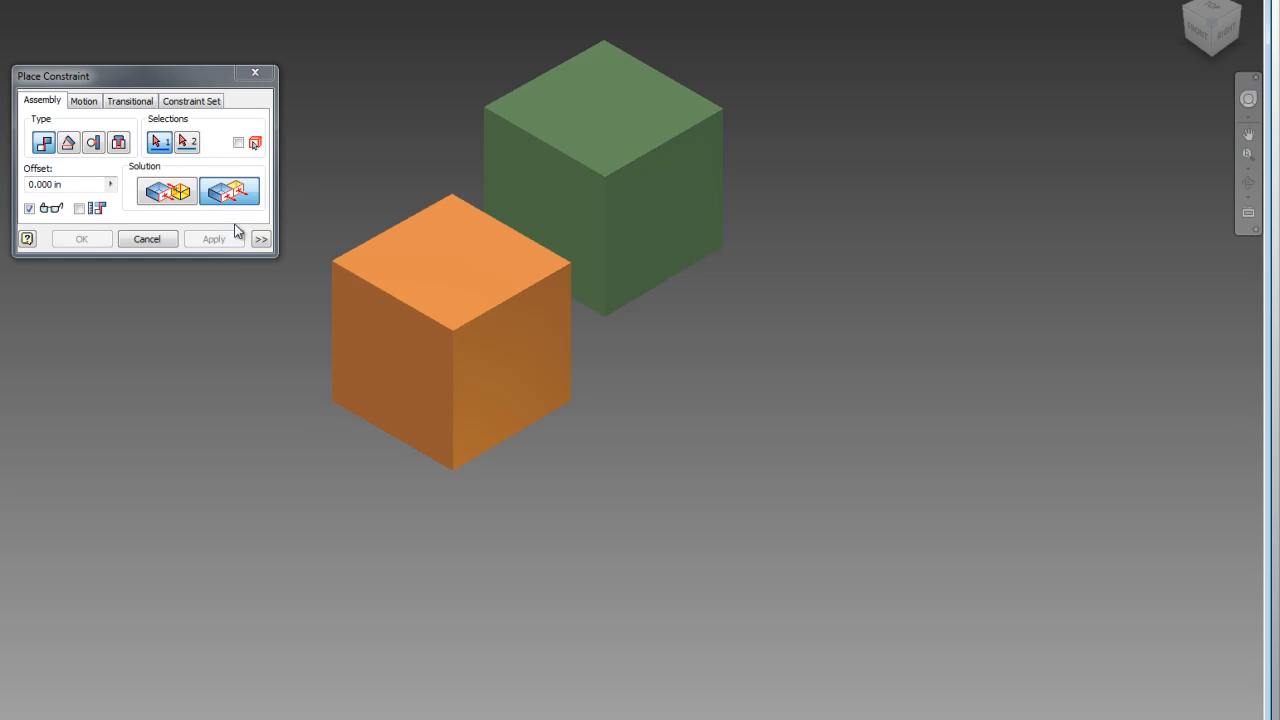
# Add a second Flush constraint between the green and orange cubes' top faces.
pyautogui.click(222, 205)
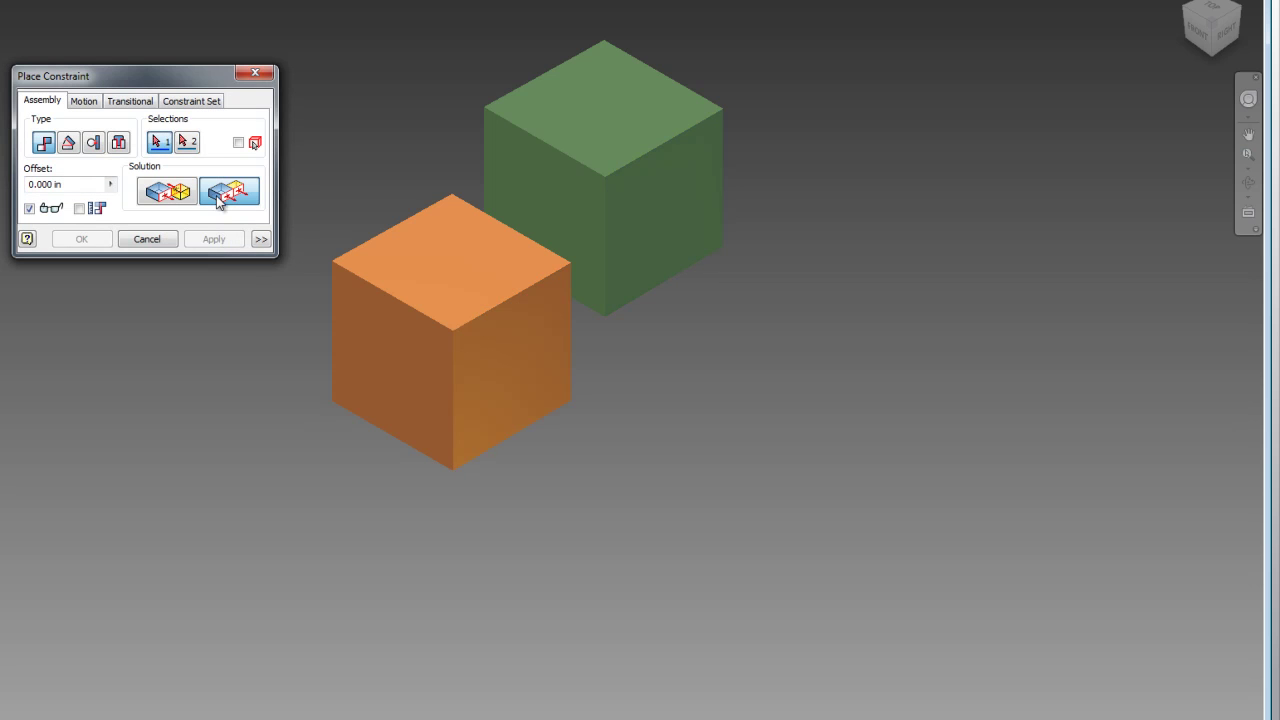
pyautogui.click(616, 107)
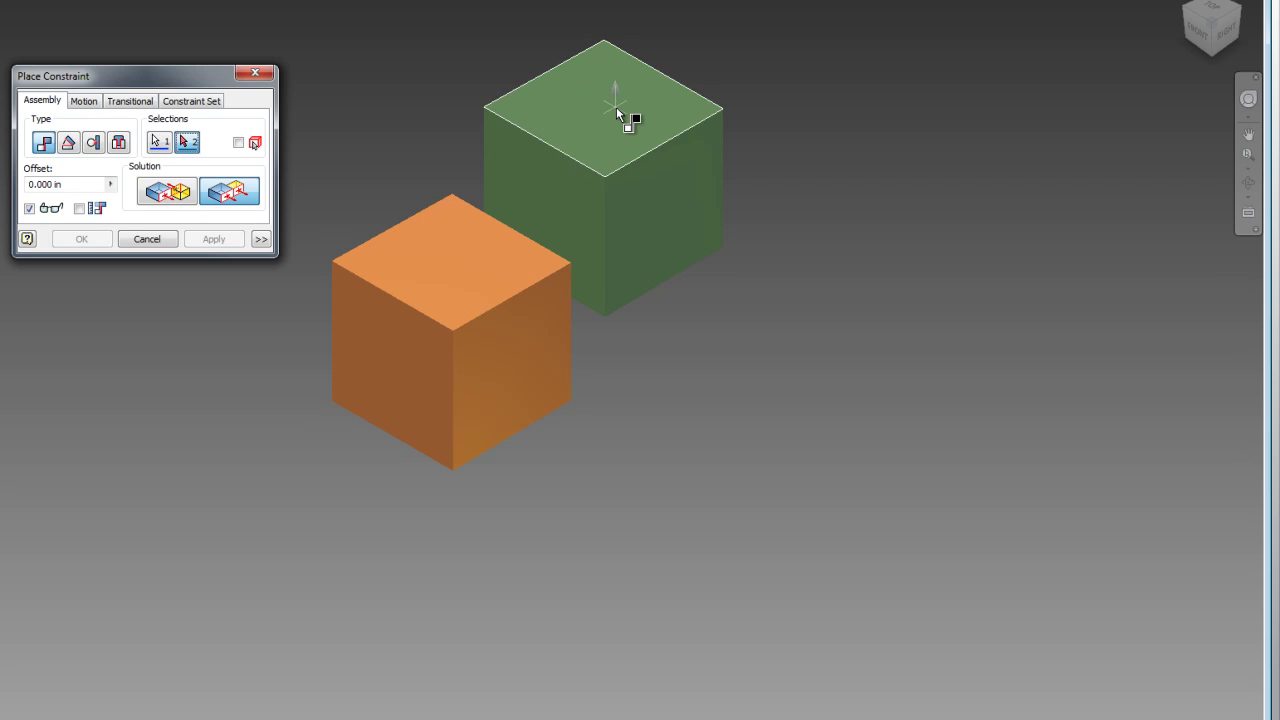
pyautogui.click(460, 277)
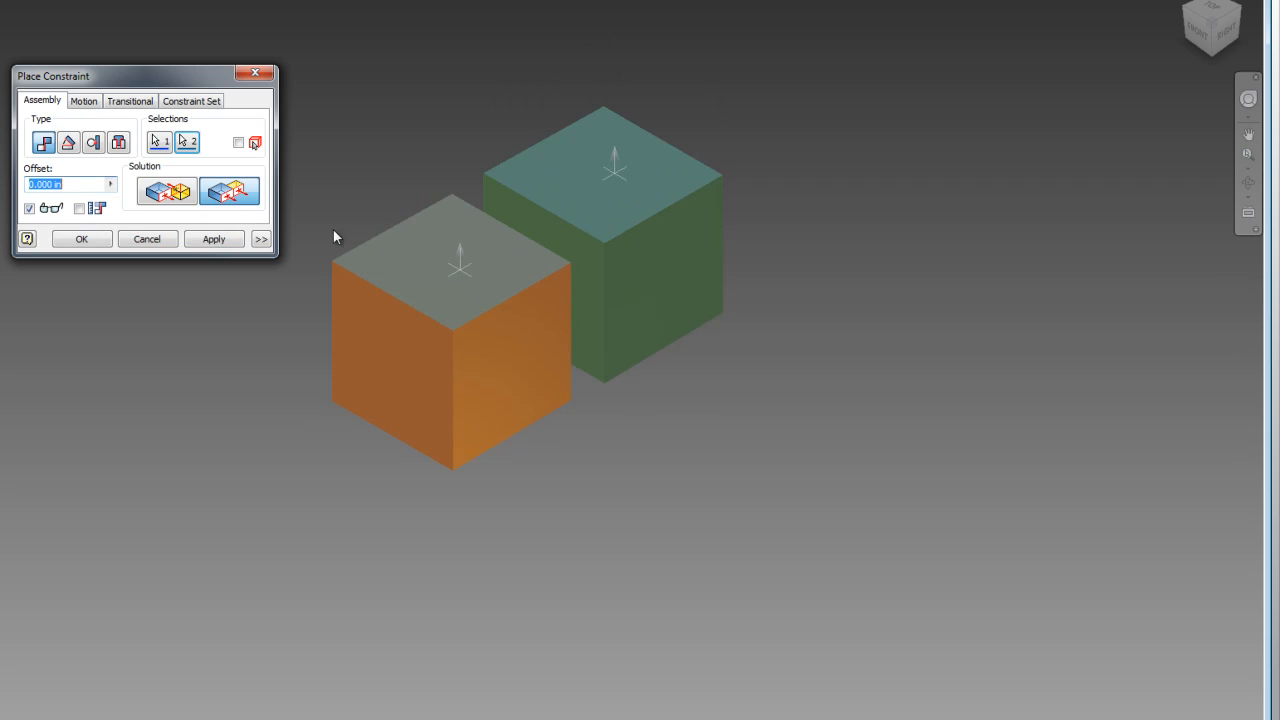
pyautogui.click(214, 239)
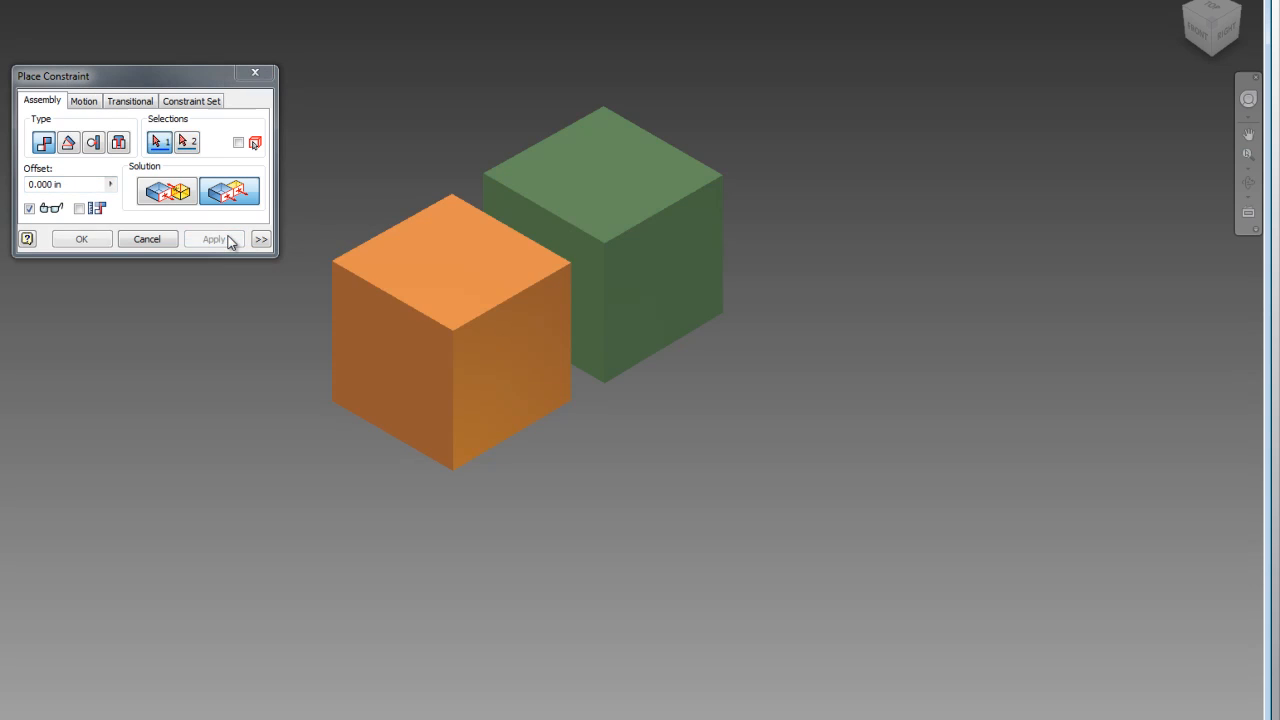
pyautogui.scroll(3, 540, 260)
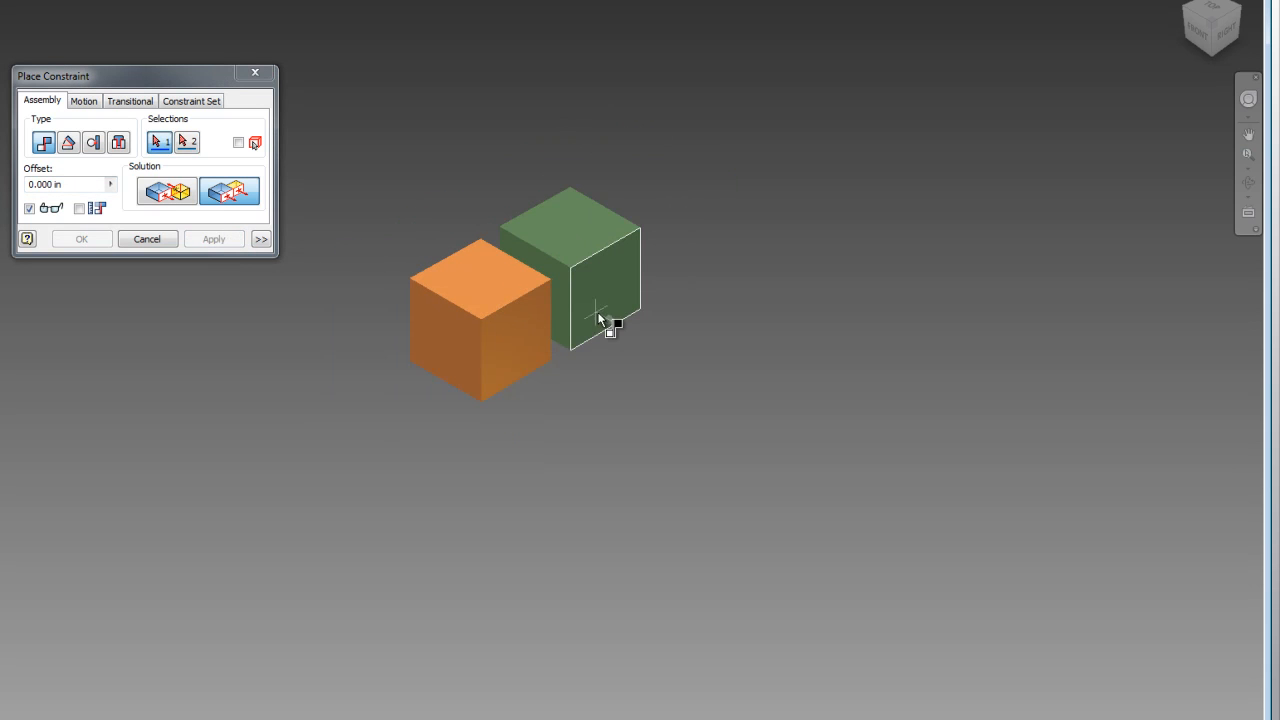
# Close the Place Constraint dialog and slide the green cube back along its free direction.
pyautogui.click(255, 76)
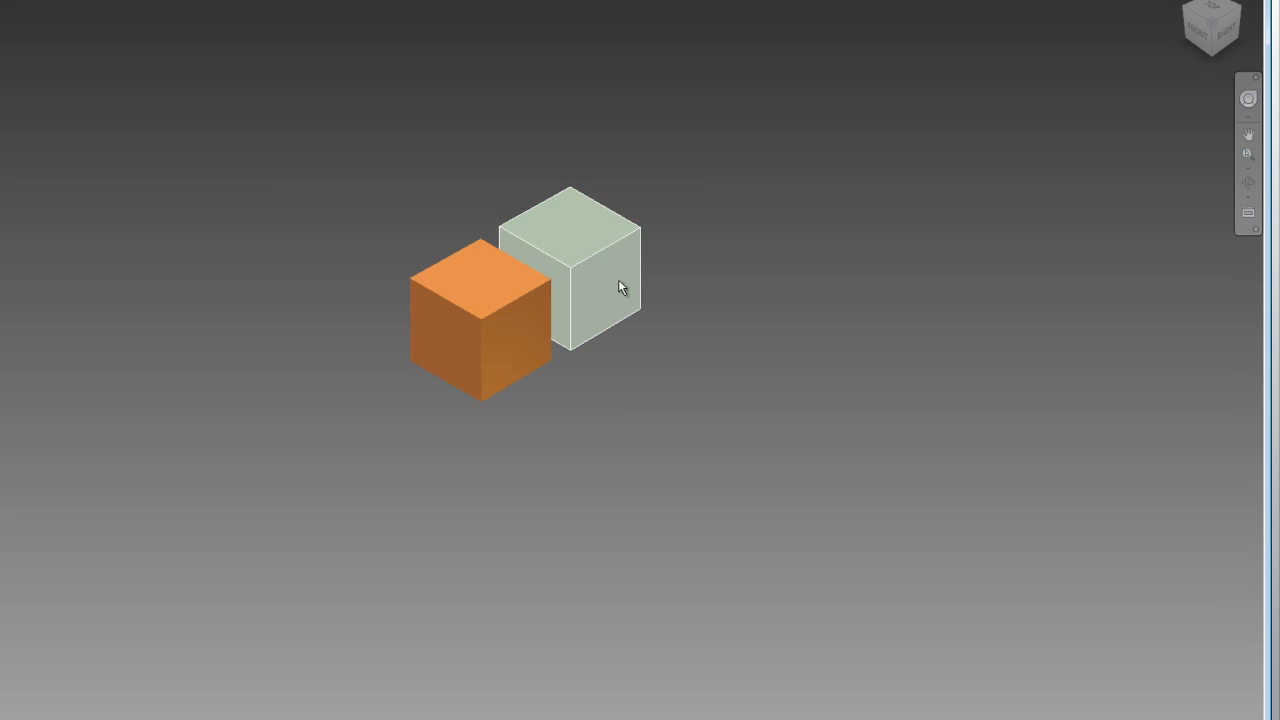
pyautogui.scroll(-3, 544, 340)
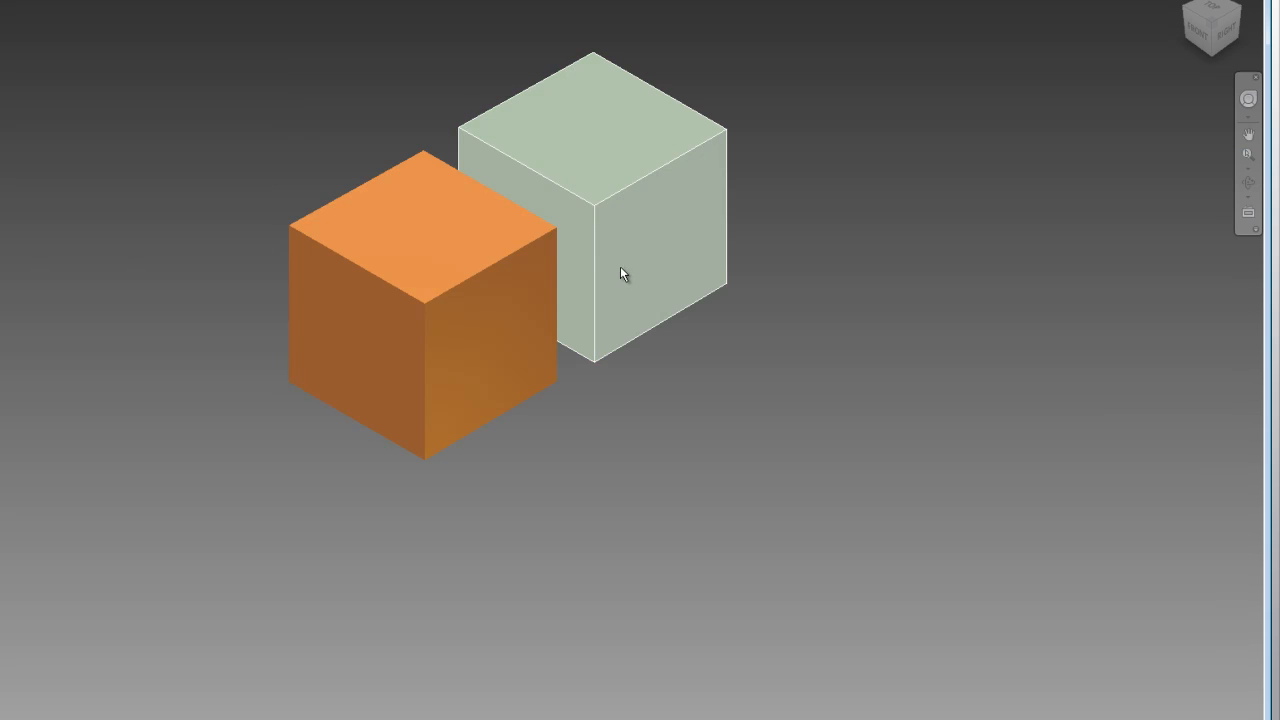
pyautogui.moveTo(621, 265)
pyautogui.mouseDown()
pyautogui.moveTo(707, 235)
pyautogui.moveTo(140, 705)
pyautogui.moveTo(403, 449)
pyautogui.moveTo(794, 194)
pyautogui.moveTo(697, 394)
pyautogui.moveTo(234, 667)
pyautogui.moveTo(580, 418)
pyautogui.moveTo(837, 190)
pyautogui.moveTo(503, 482)
pyautogui.moveTo(213, 643)
pyautogui.moveTo(717, 366)
pyautogui.moveTo(331, 603)
pyautogui.moveTo(530, 509)
pyautogui.moveTo(829, 314)
pyautogui.moveTo(803, 271)
pyautogui.moveTo(851, 191)
pyautogui.moveTo(845, 247)
pyautogui.moveTo(469, 634)
pyautogui.moveTo(801, 371)
pyautogui.mouseUp()
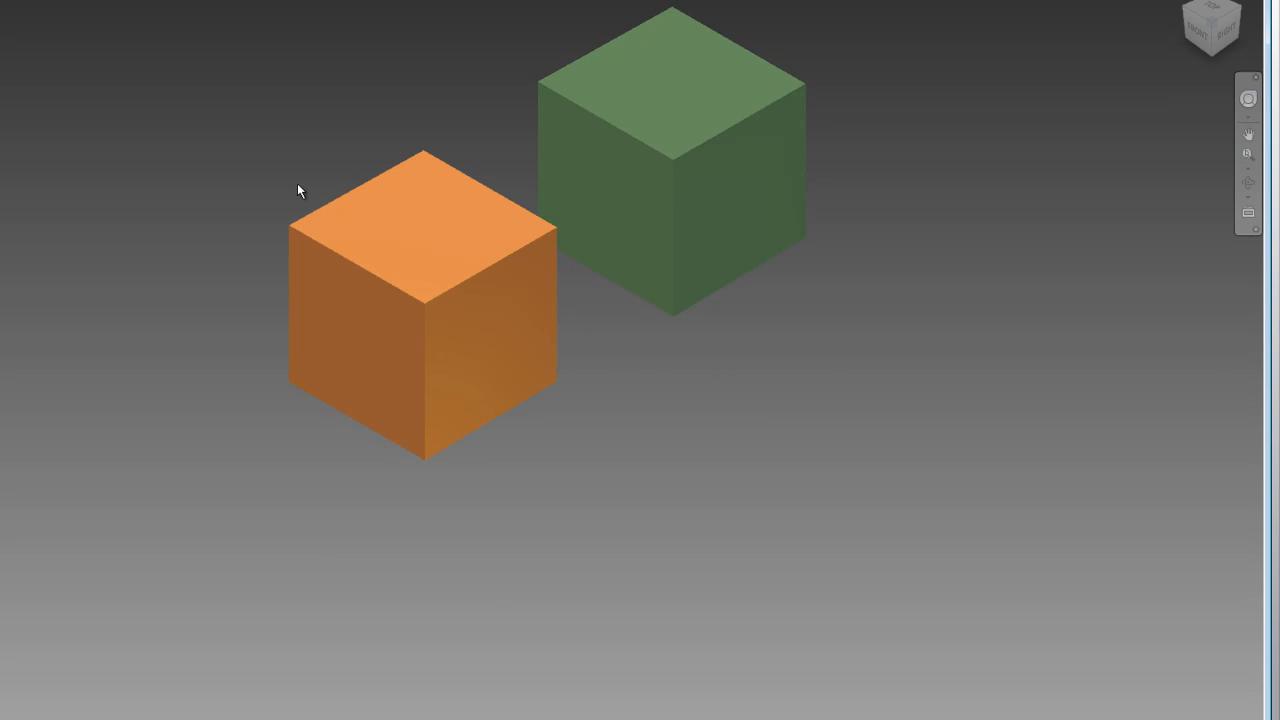
# Mate the green cube's left face against the orange cube's side, then leave constraint placement.
pyautogui.rightClick(248, 141)
pyautogui.click(292, 111)
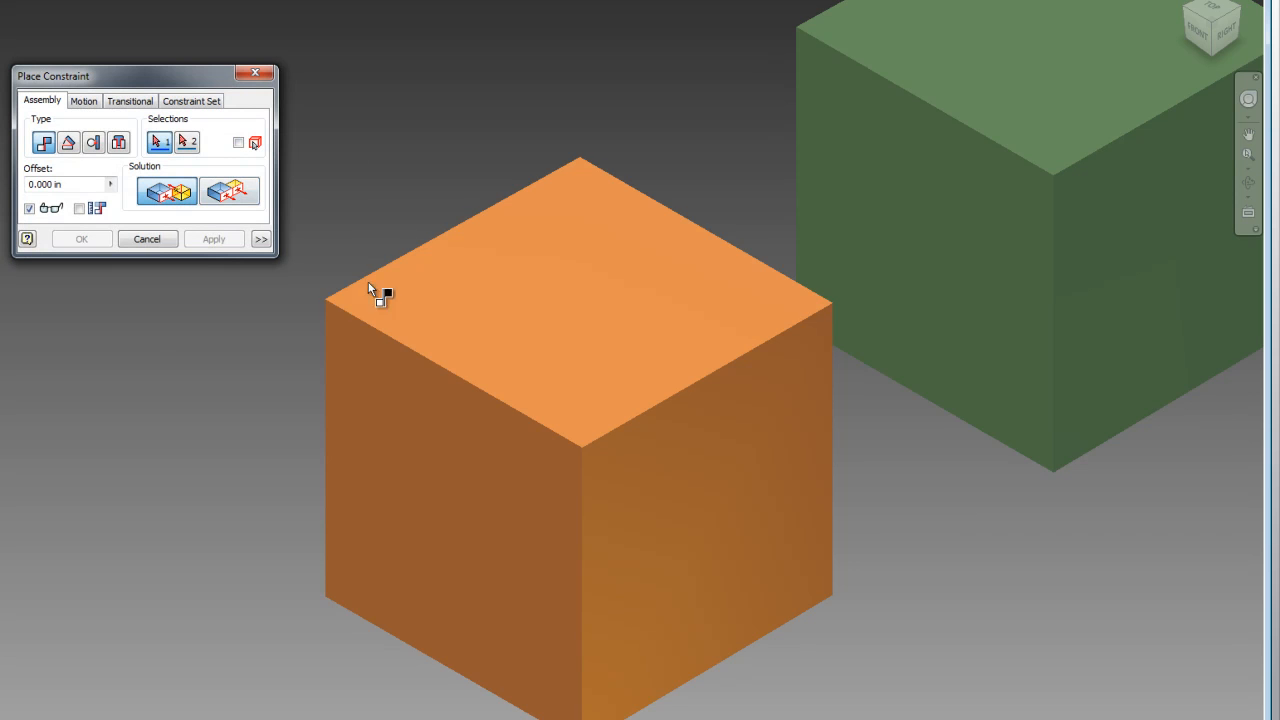
pyautogui.click(913, 226)
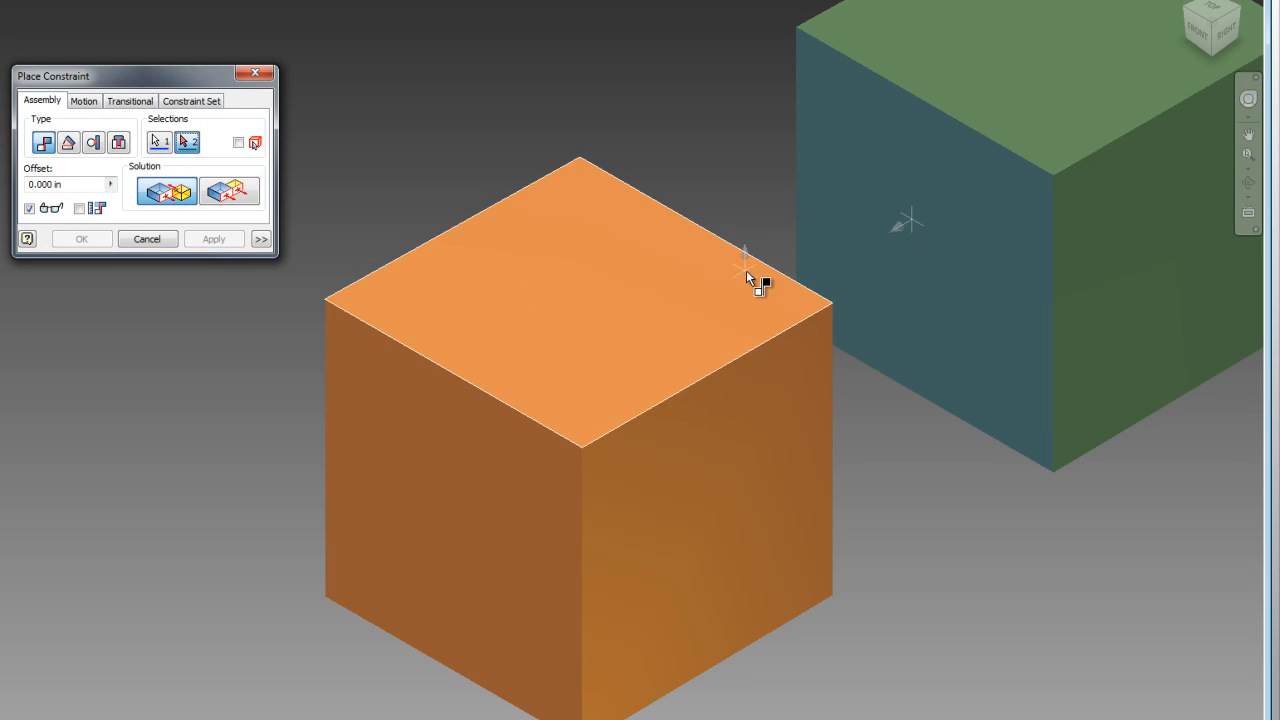
pyautogui.moveTo(1212, 26)
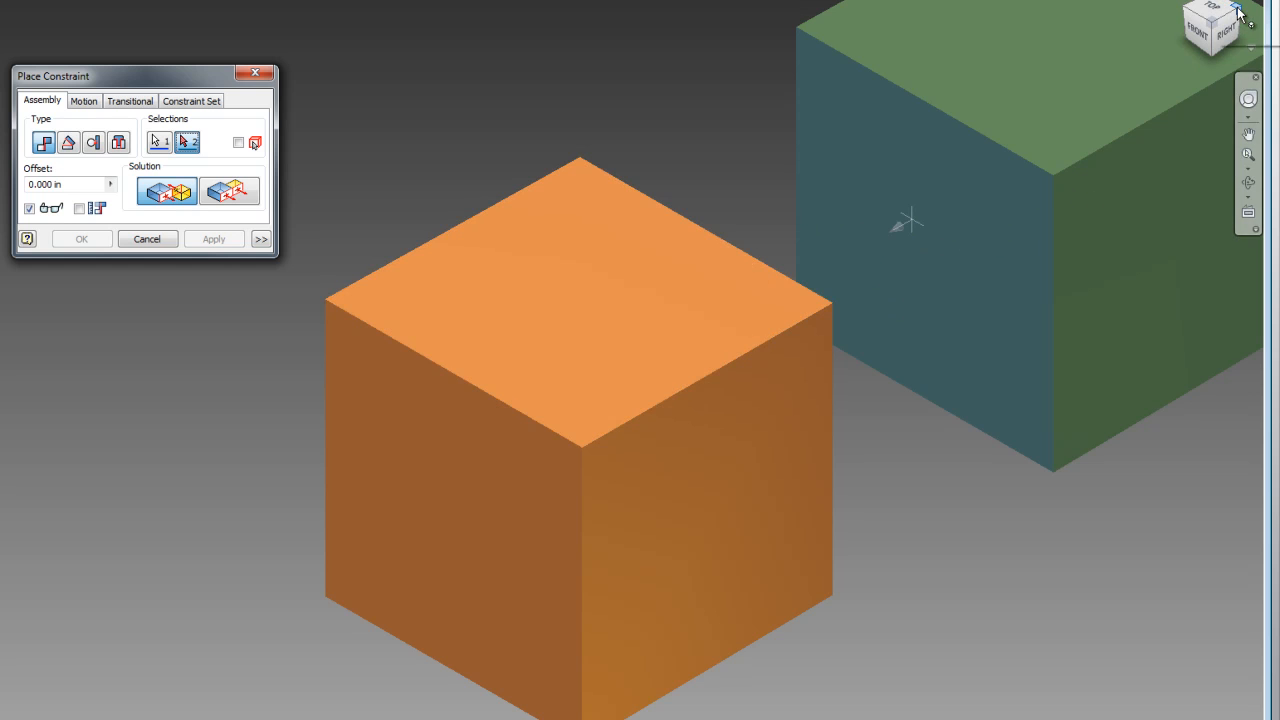
pyautogui.click(1238, 8)
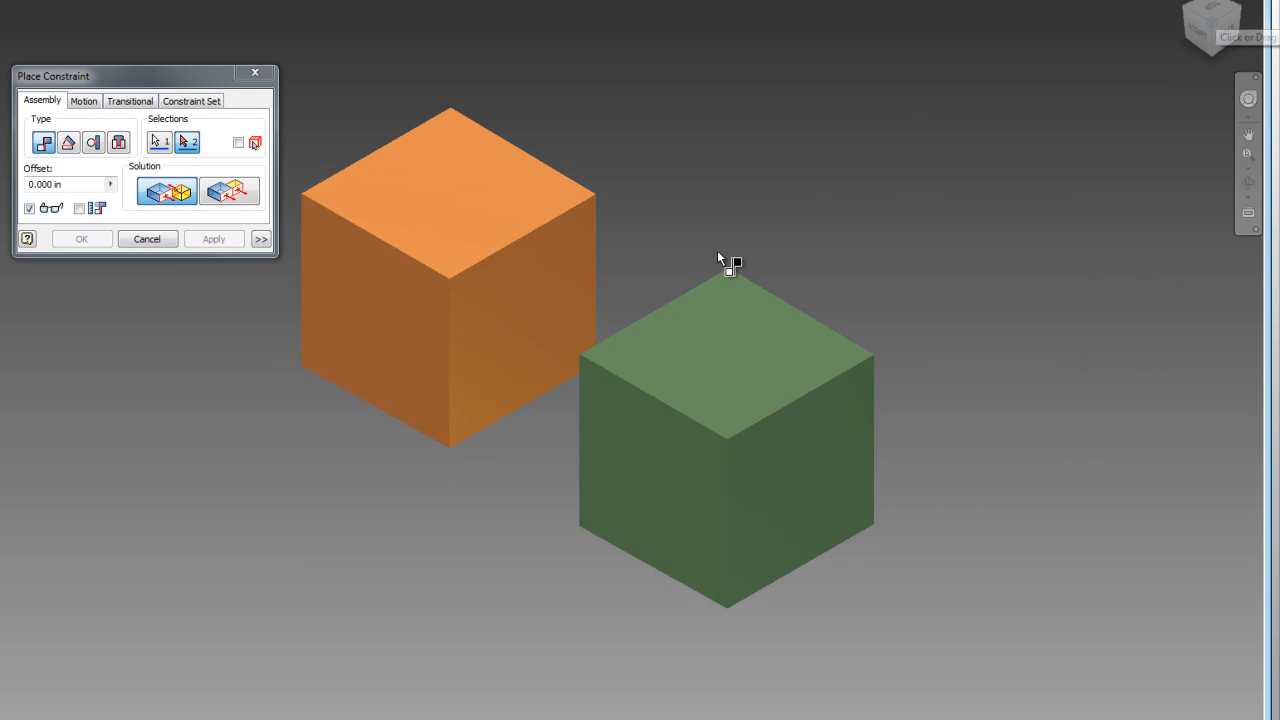
pyautogui.click(518, 326)
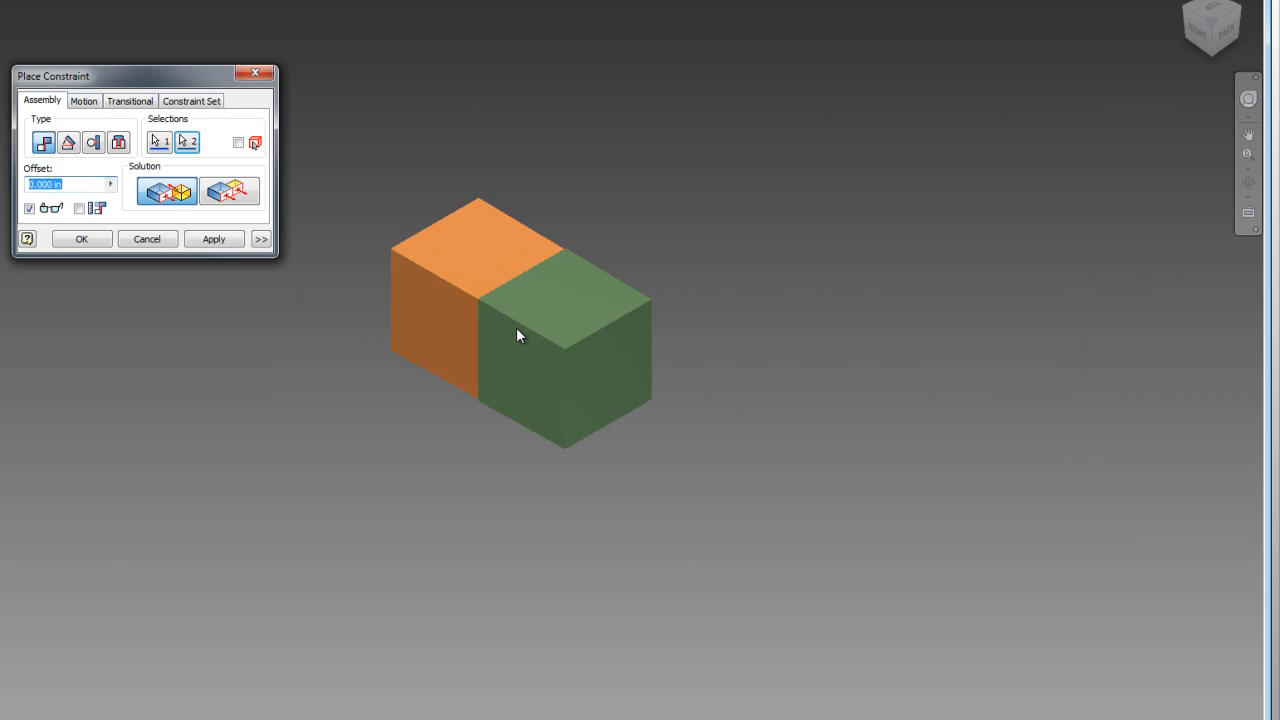
pyautogui.click(211, 243)
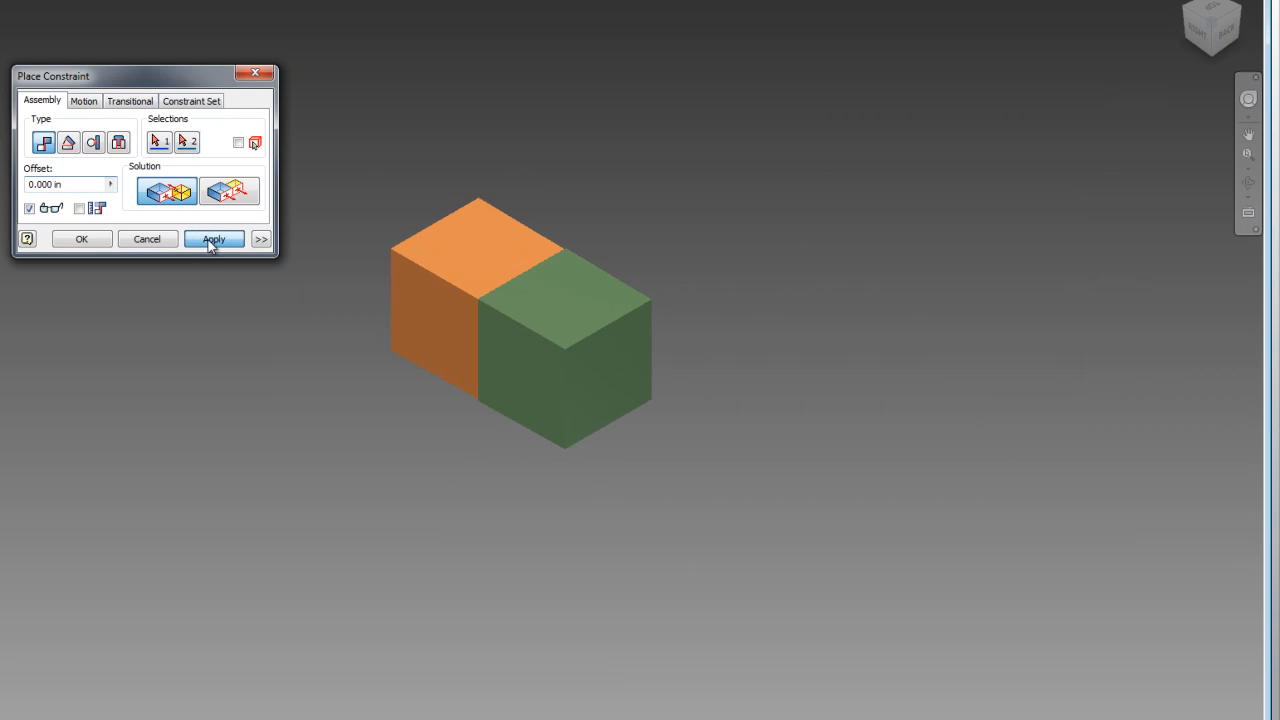
pyautogui.click(151, 240)
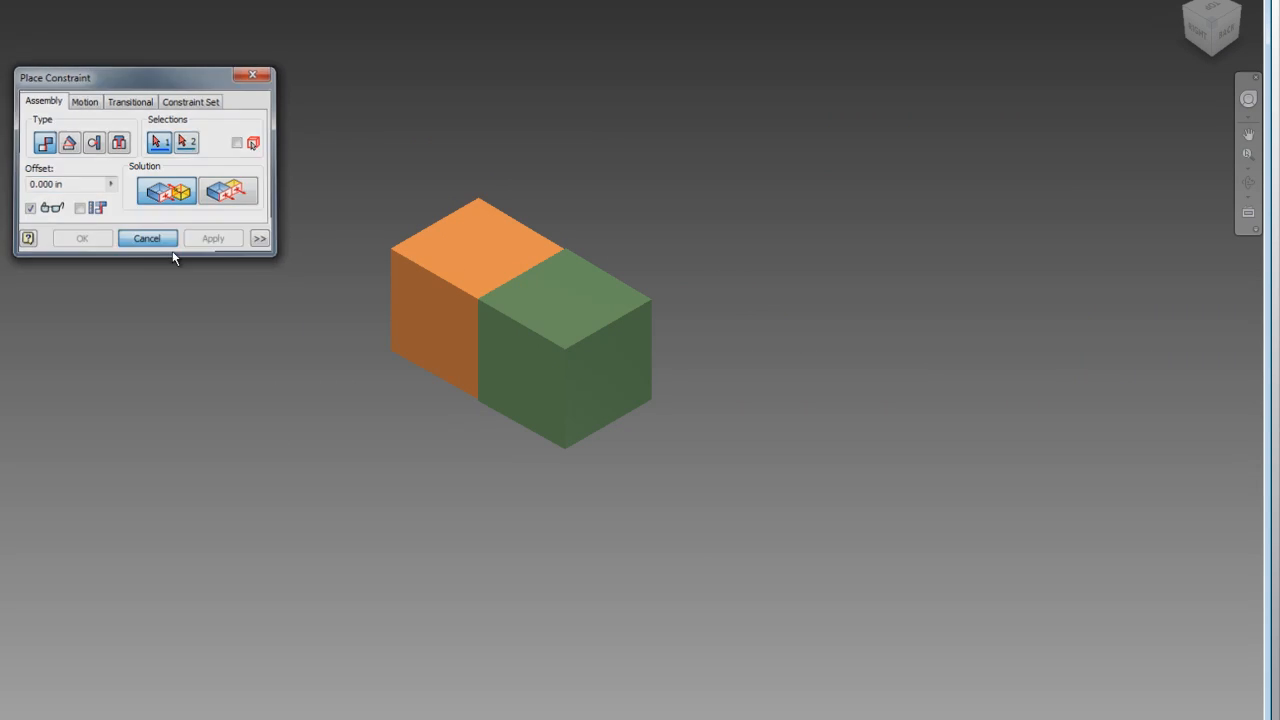
pyautogui.click(576, 312)
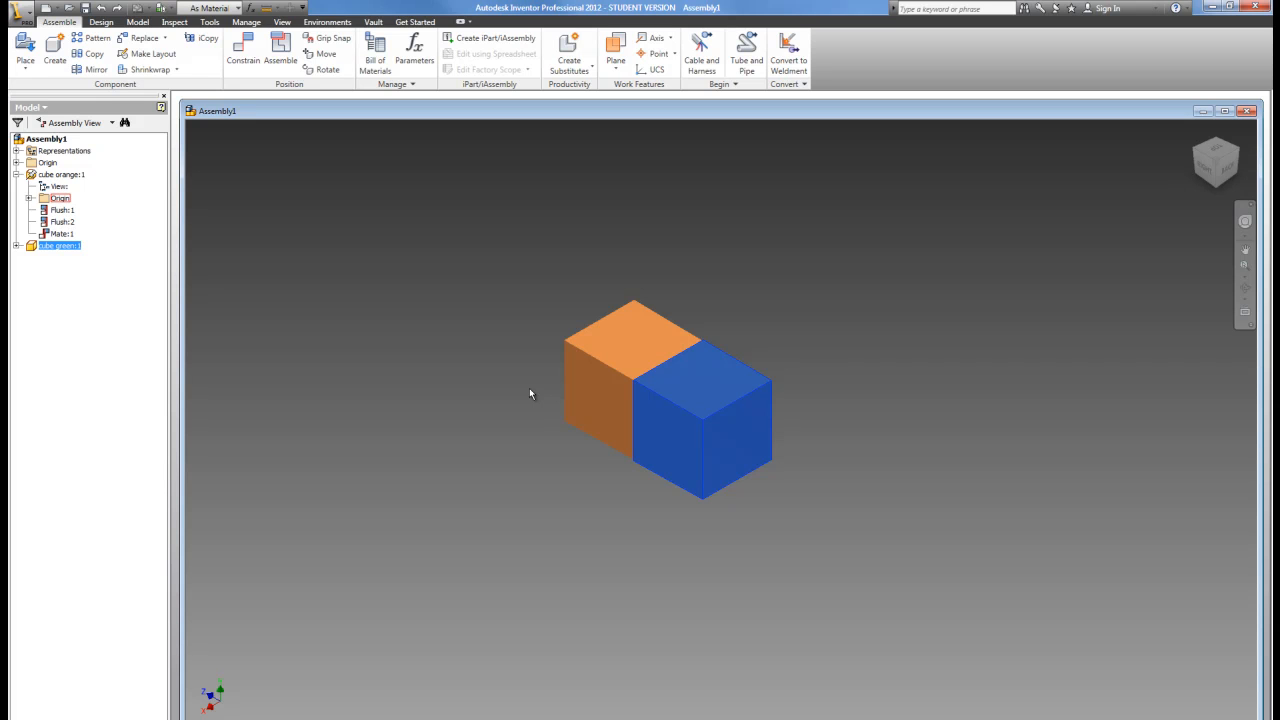
# Place one cube grey instance beside the orange and green cubes and finish with Done.
pyautogui.click(826, 287)
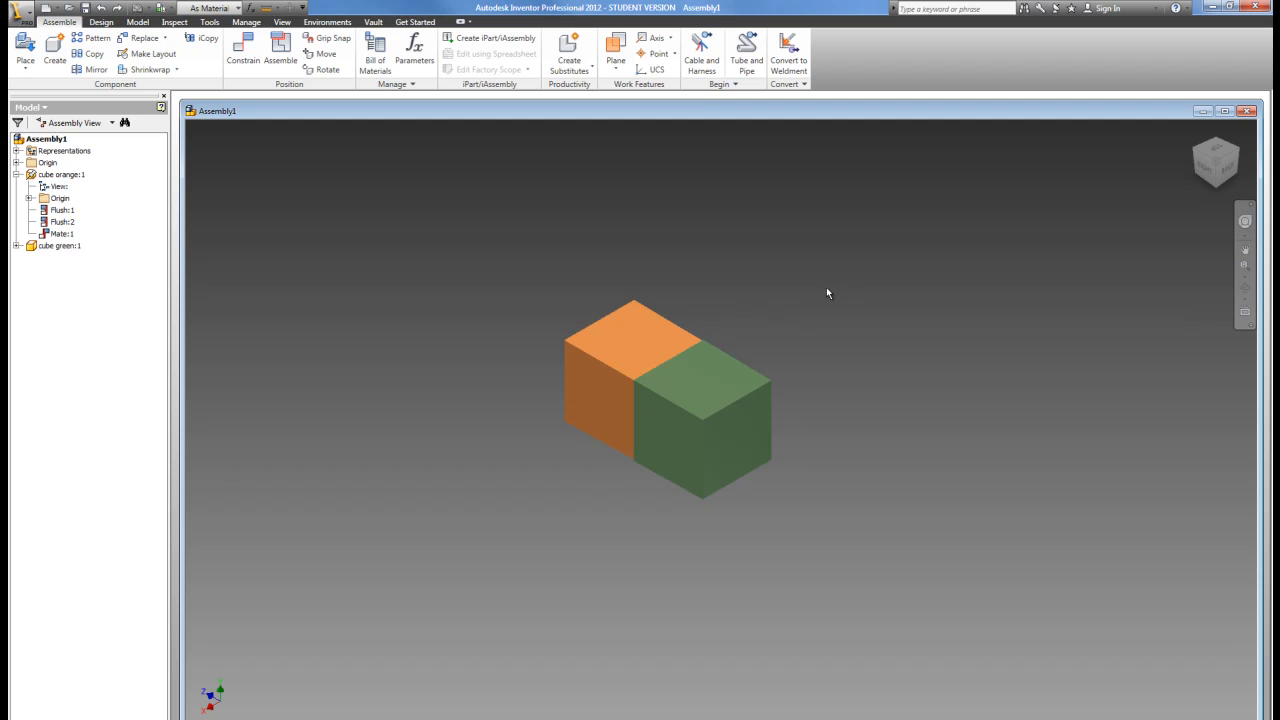
pyautogui.rightClick(910, 312)
pyautogui.click(915, 275)
pyautogui.moveTo(832, 323); pyautogui.dragTo(832, 376)
pyautogui.click(608, 365)
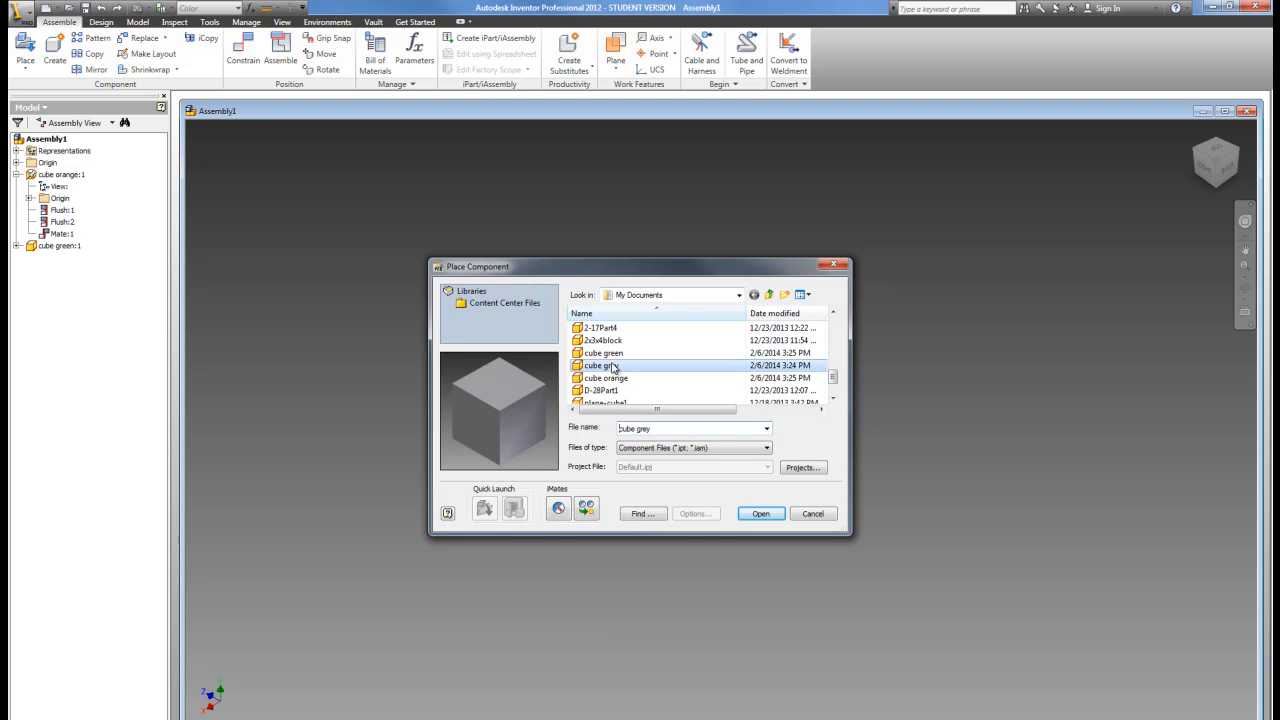
pyautogui.click(745, 513)
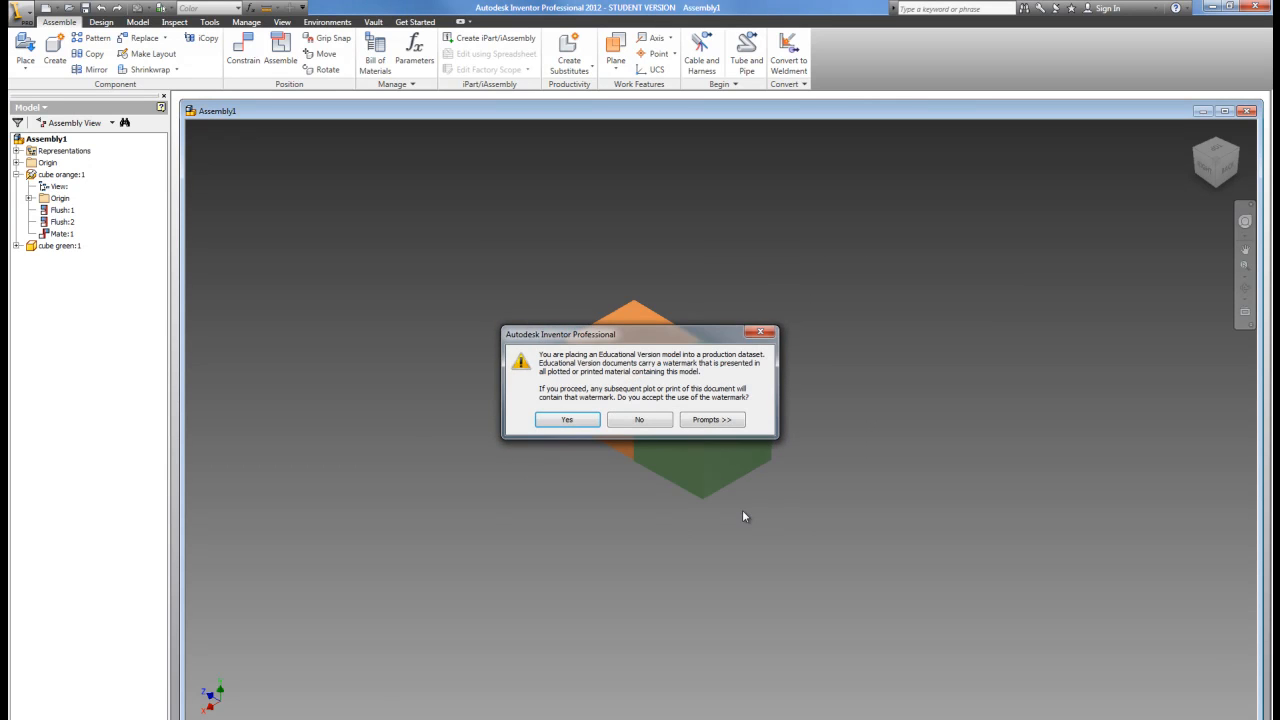
pyautogui.click(587, 420)
pyautogui.click(486, 309)
pyautogui.rightClick(424, 390)
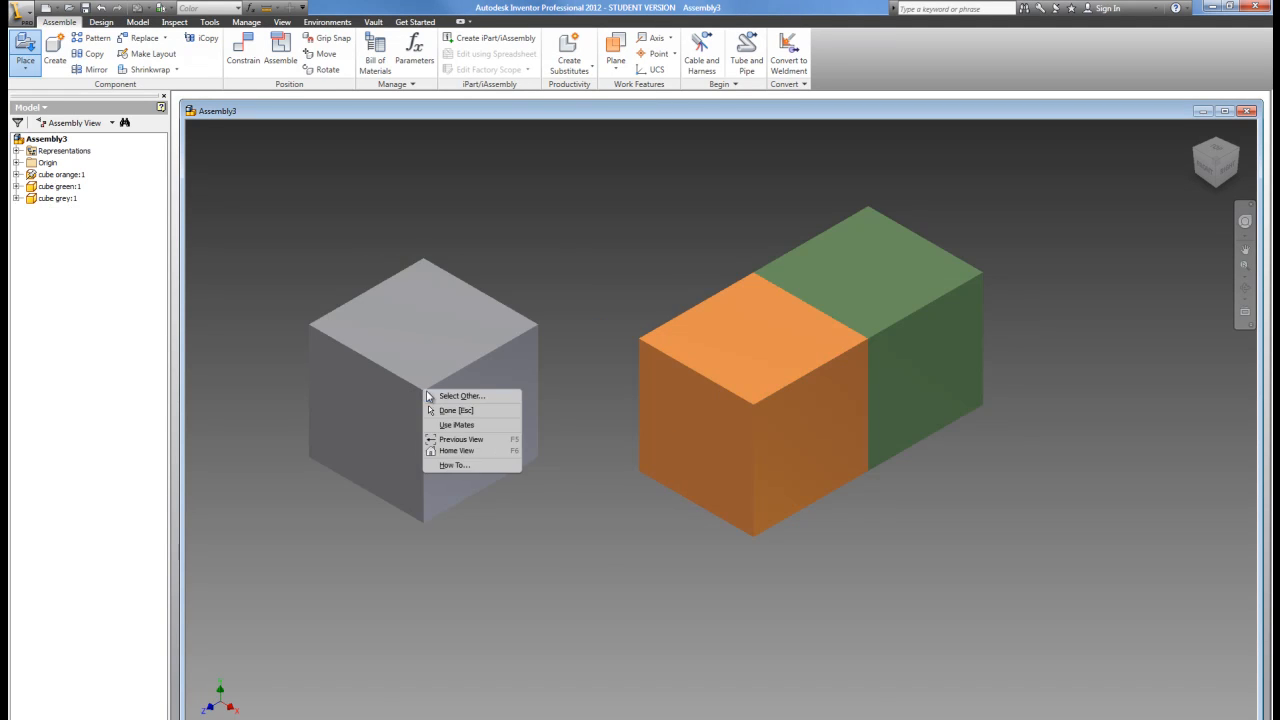
pyautogui.click(477, 412)
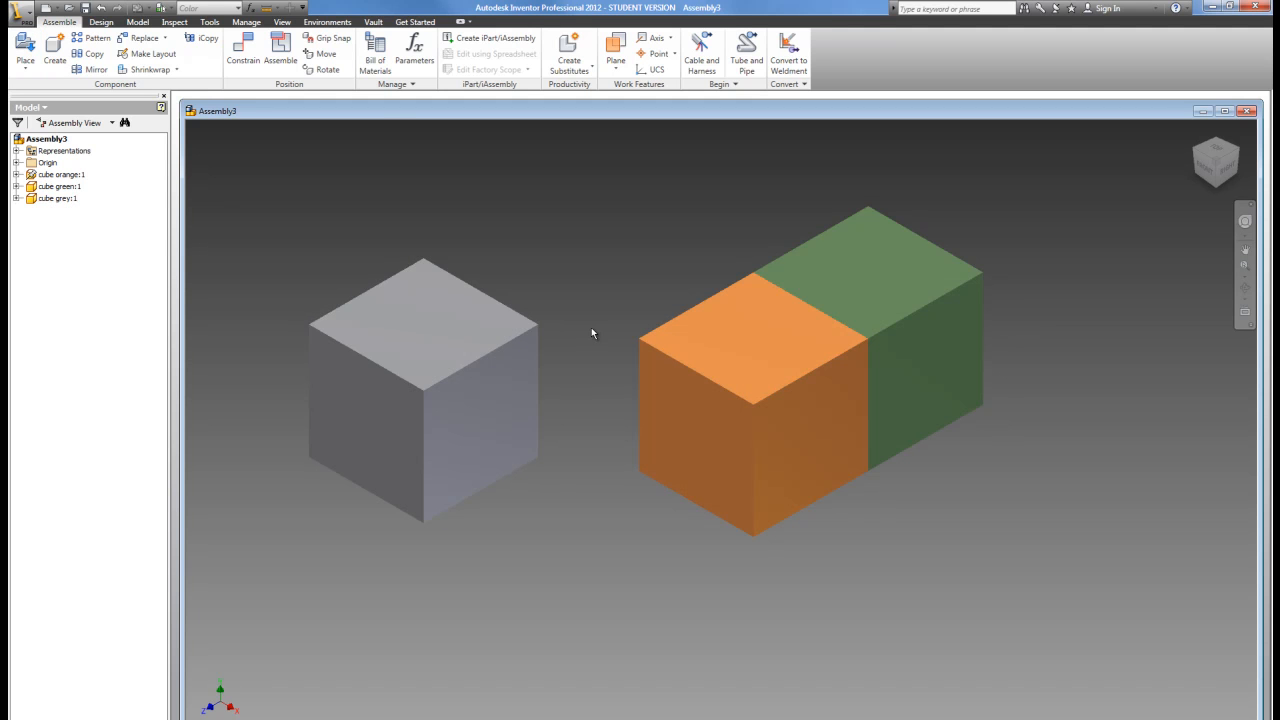
# Constrain the grey cube to the orange cube: flush its right face to orange's front, mate its left face.
pyautogui.rightClick(345, 167)
pyautogui.click(395, 138)
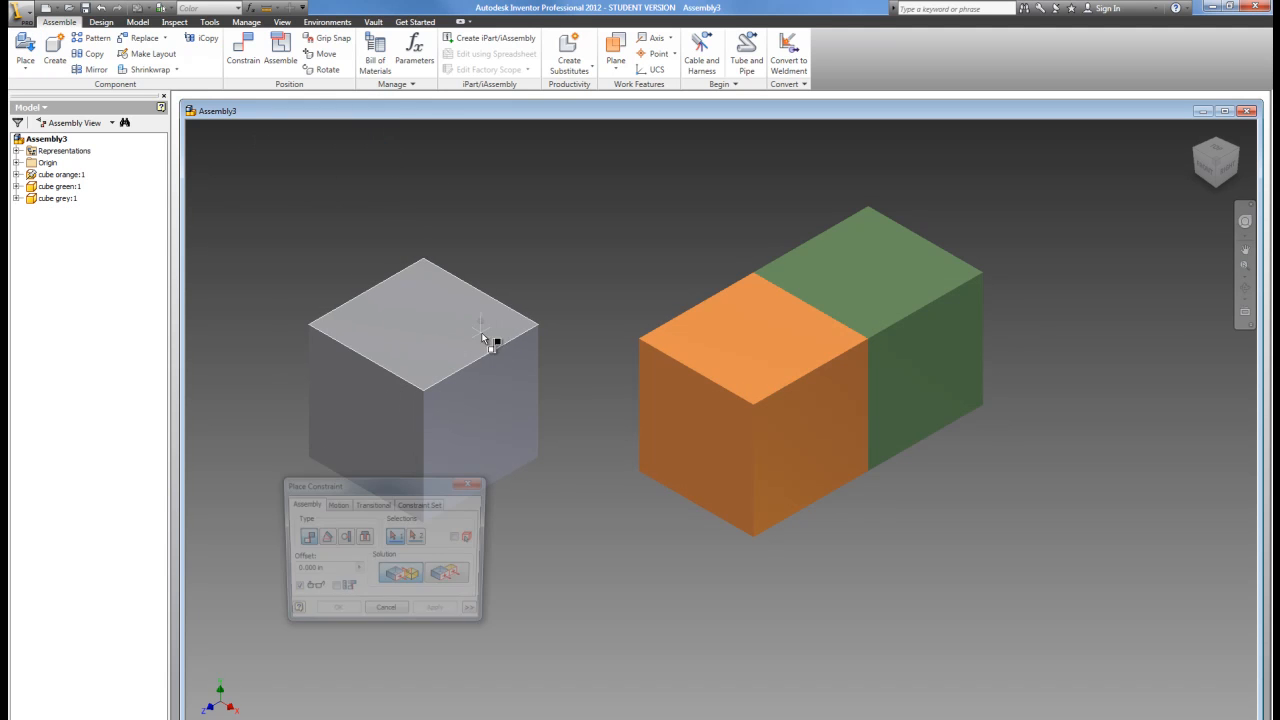
pyautogui.click(461, 573)
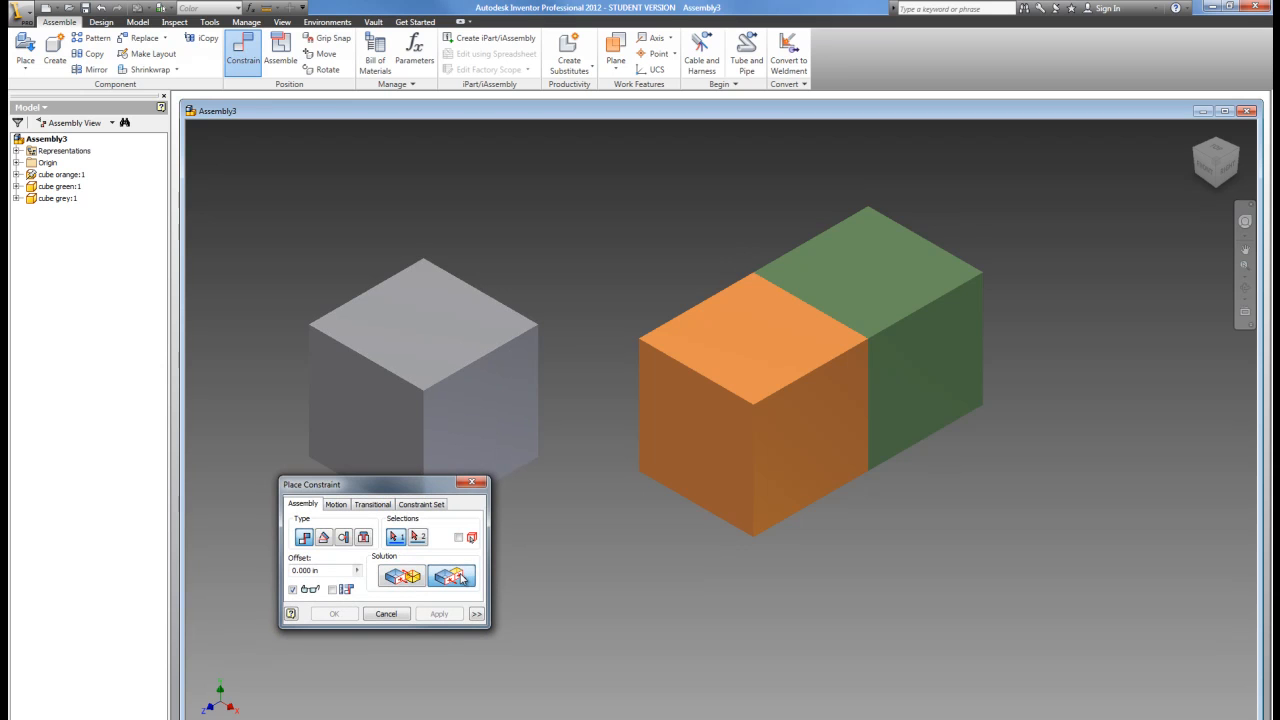
pyautogui.click(481, 456)
pyautogui.click(781, 445)
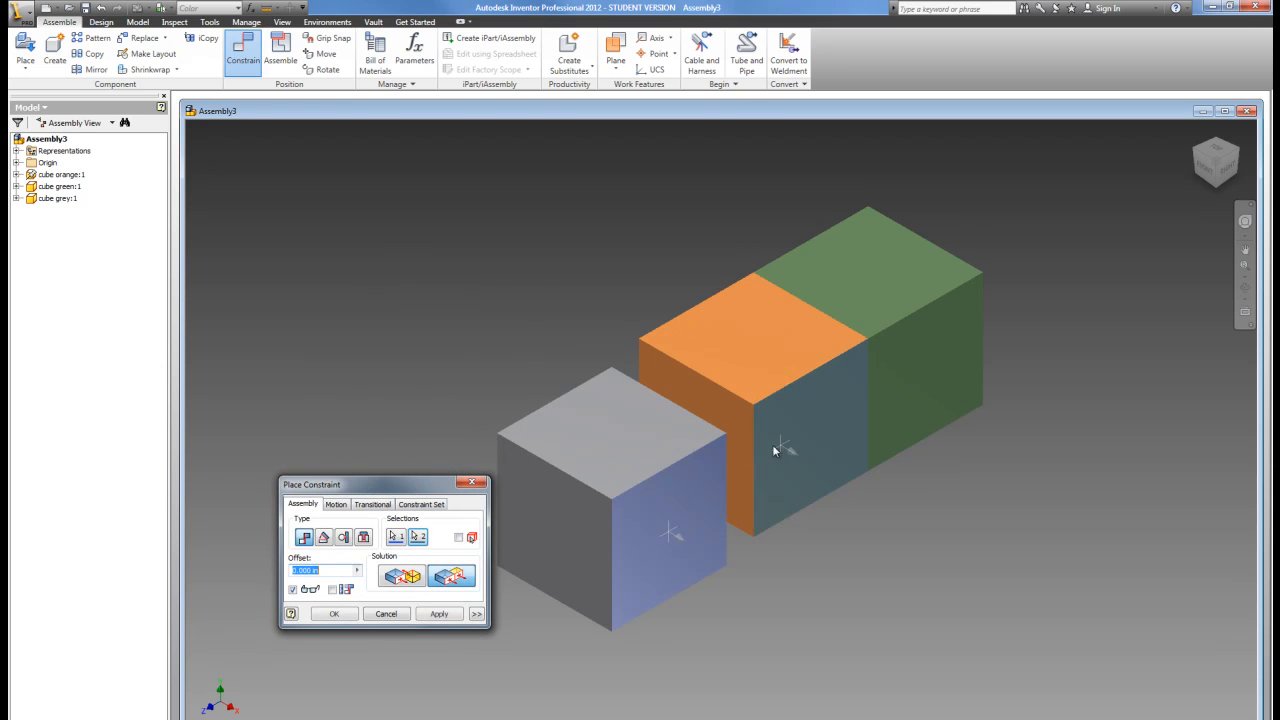
pyautogui.click(452, 614)
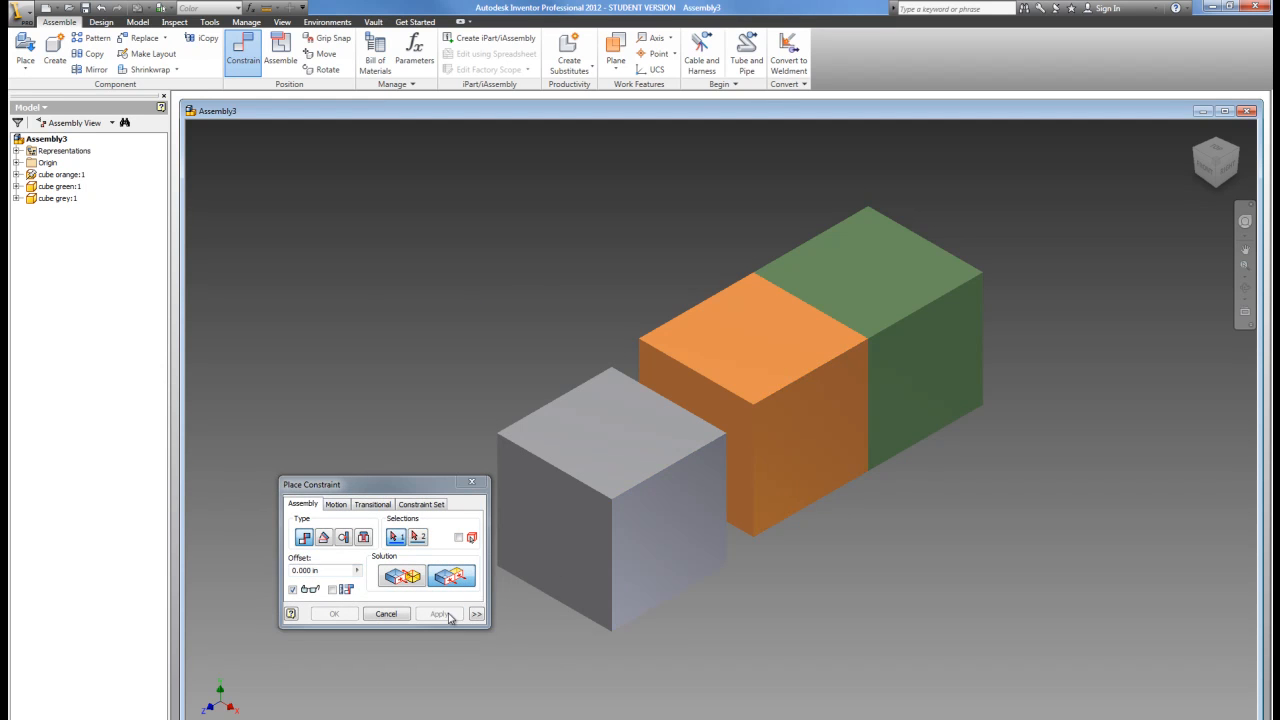
pyautogui.click(588, 535)
pyautogui.click(723, 401)
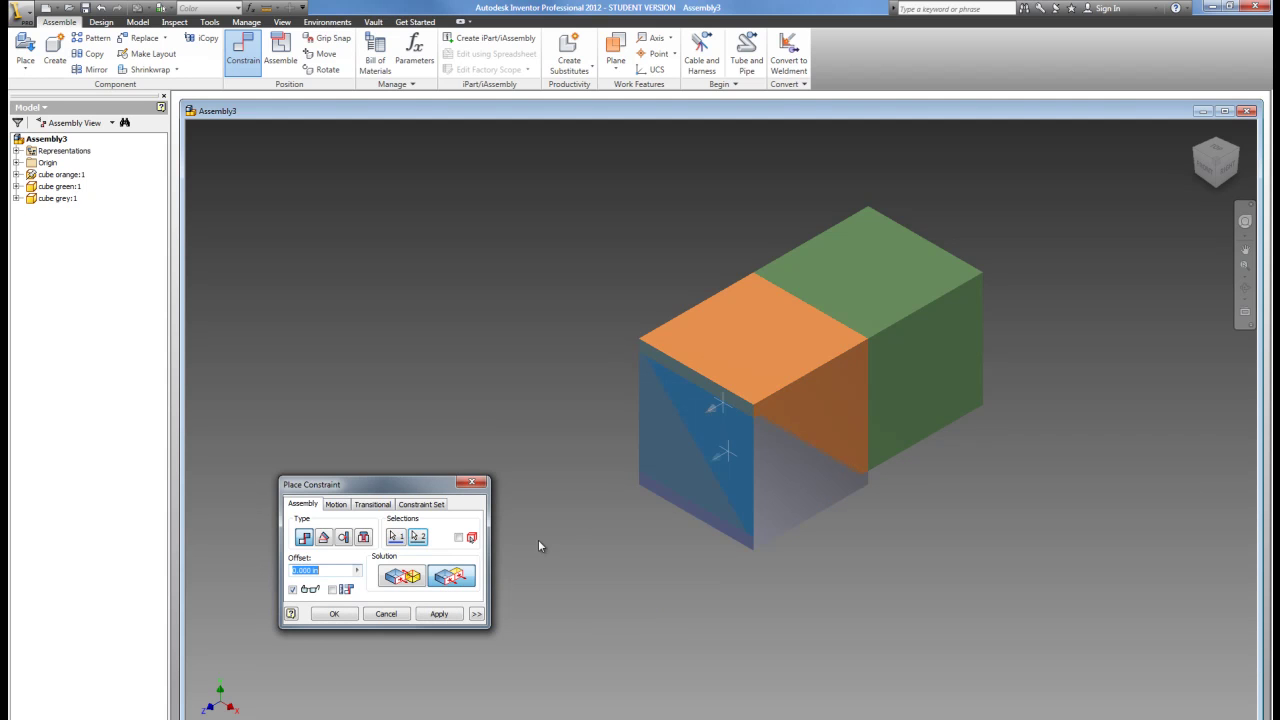
pyautogui.click(439, 613)
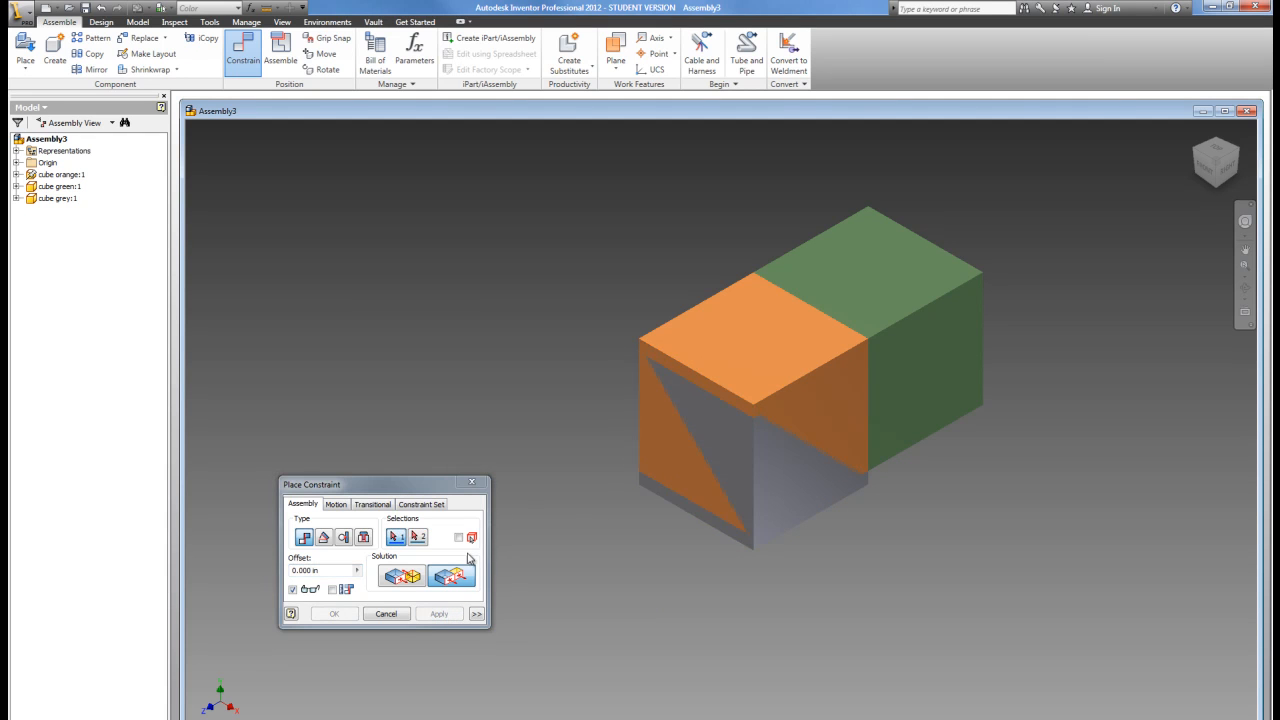
pyautogui.click(386, 613)
# Lift the grey cube and mate its bottom face onto the orange cube's top face.
pyautogui.moveTo(766, 476); pyautogui.dragTo(786, 268)
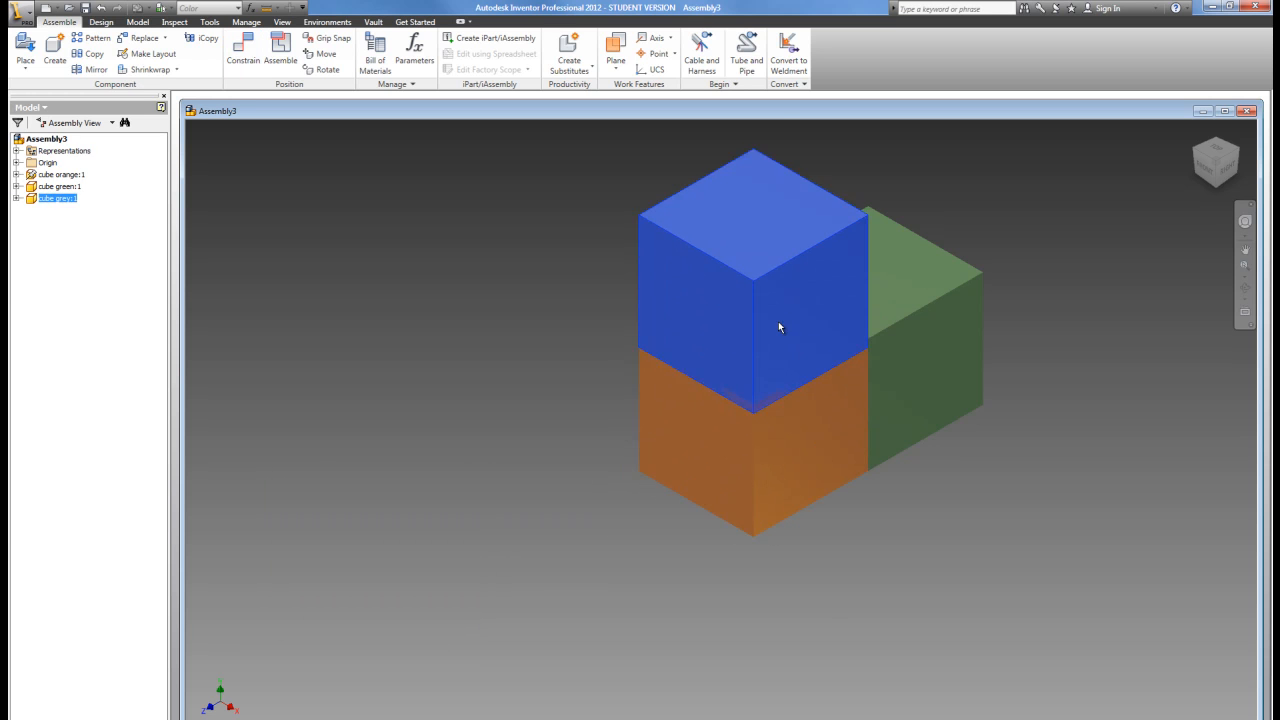
pyautogui.rightClick(446, 340)
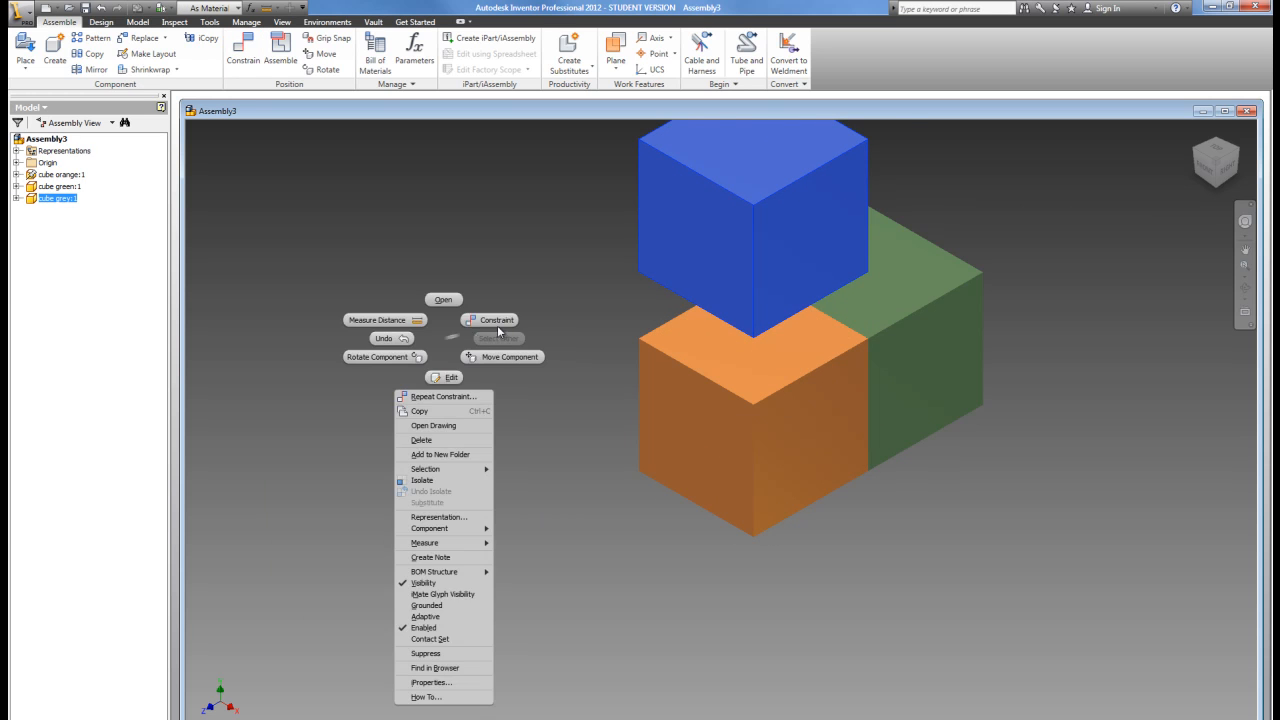
pyautogui.click(505, 320)
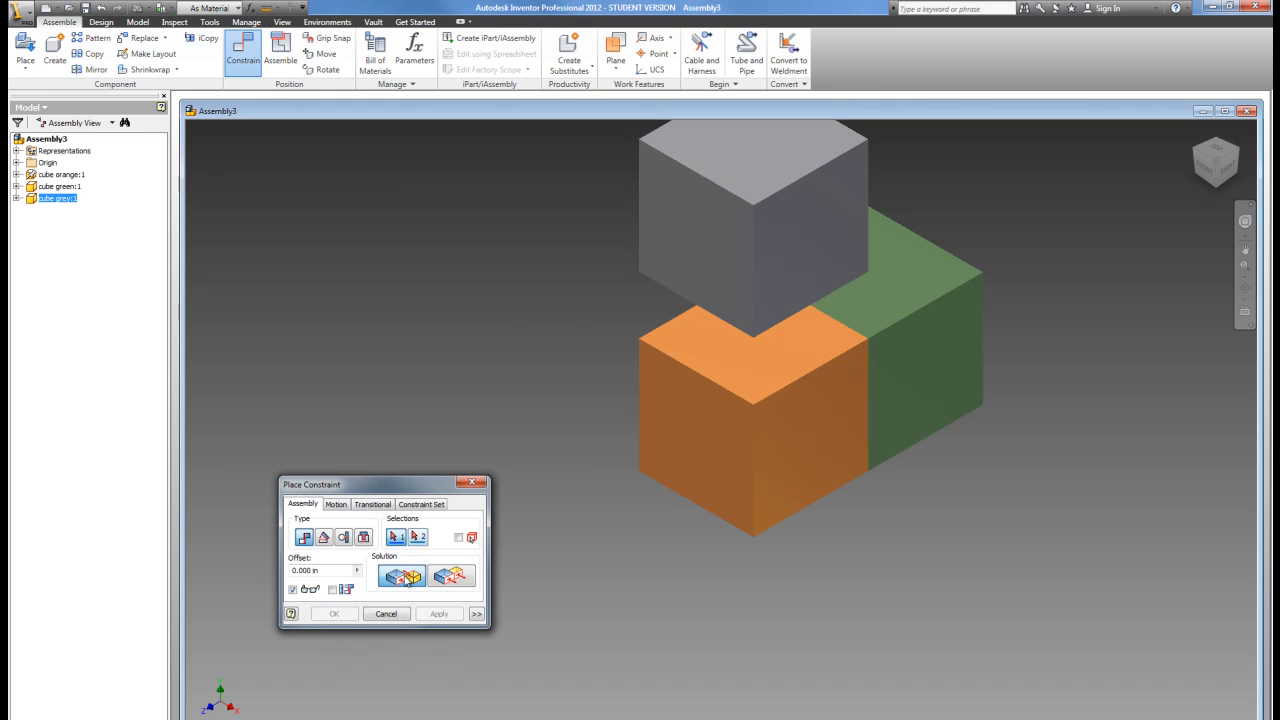
pyautogui.click(748, 369)
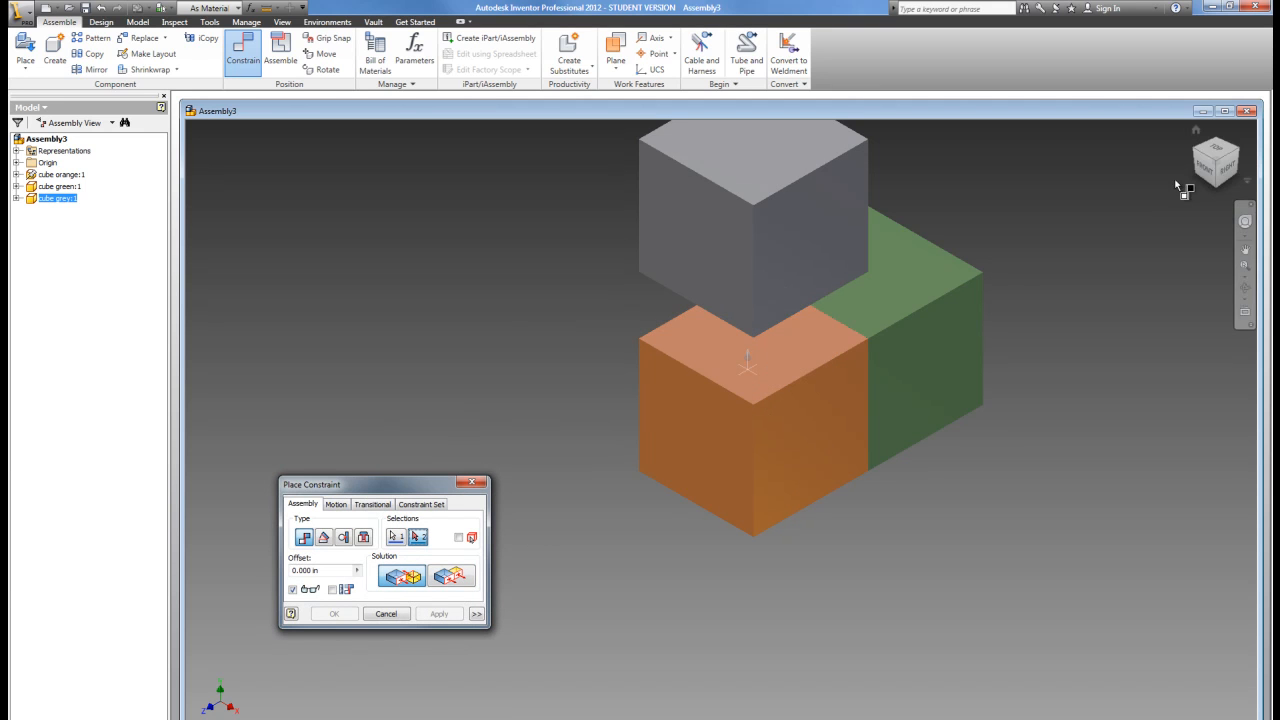
pyautogui.click(1222, 187)
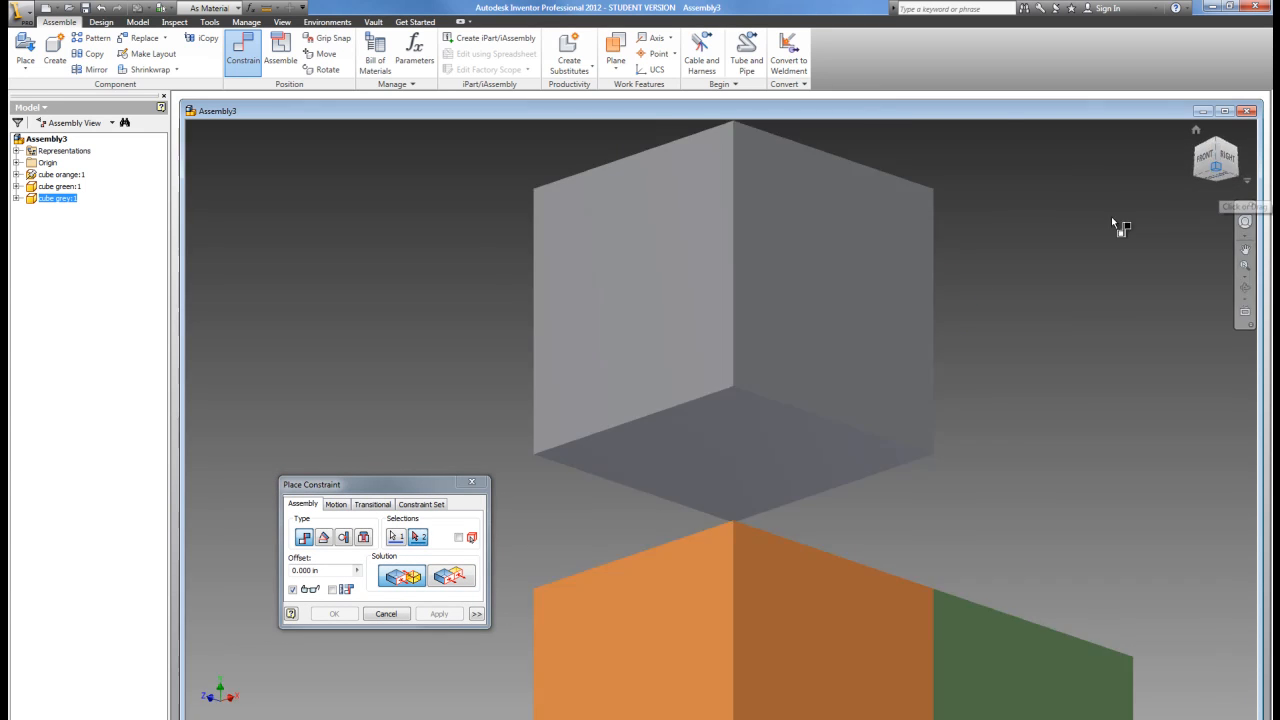
pyautogui.click(768, 512)
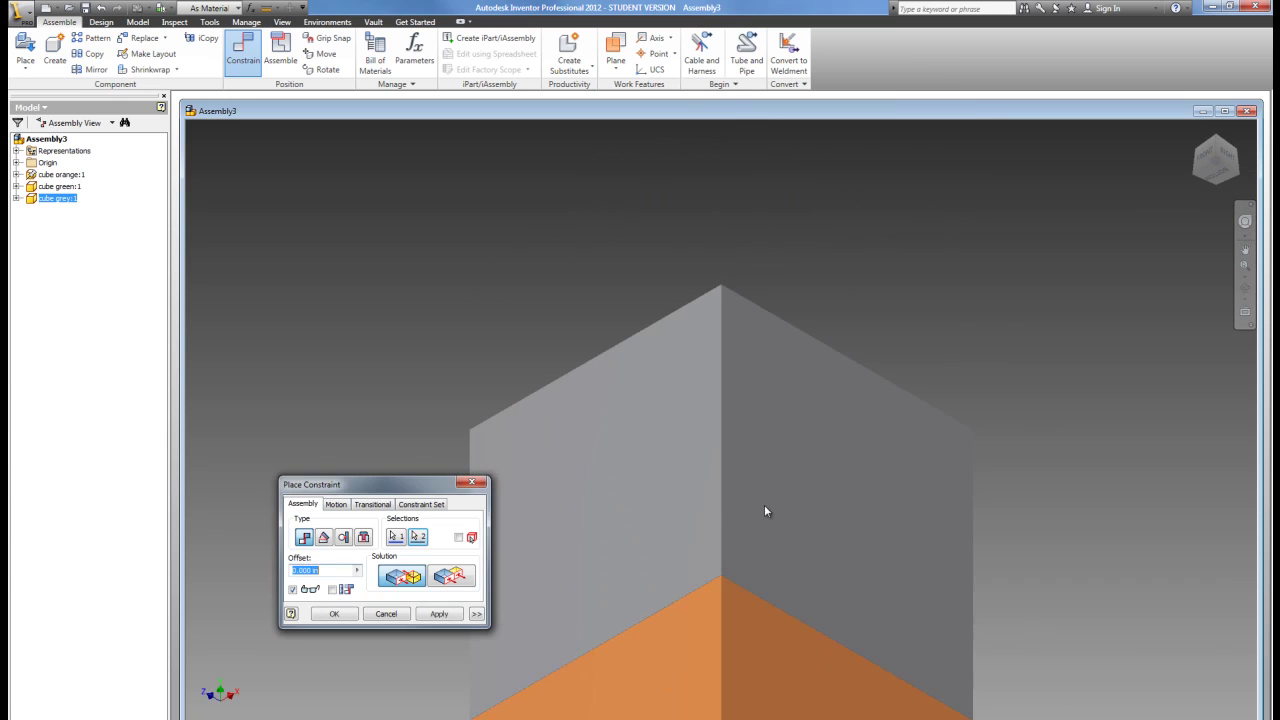
pyautogui.click(439, 614)
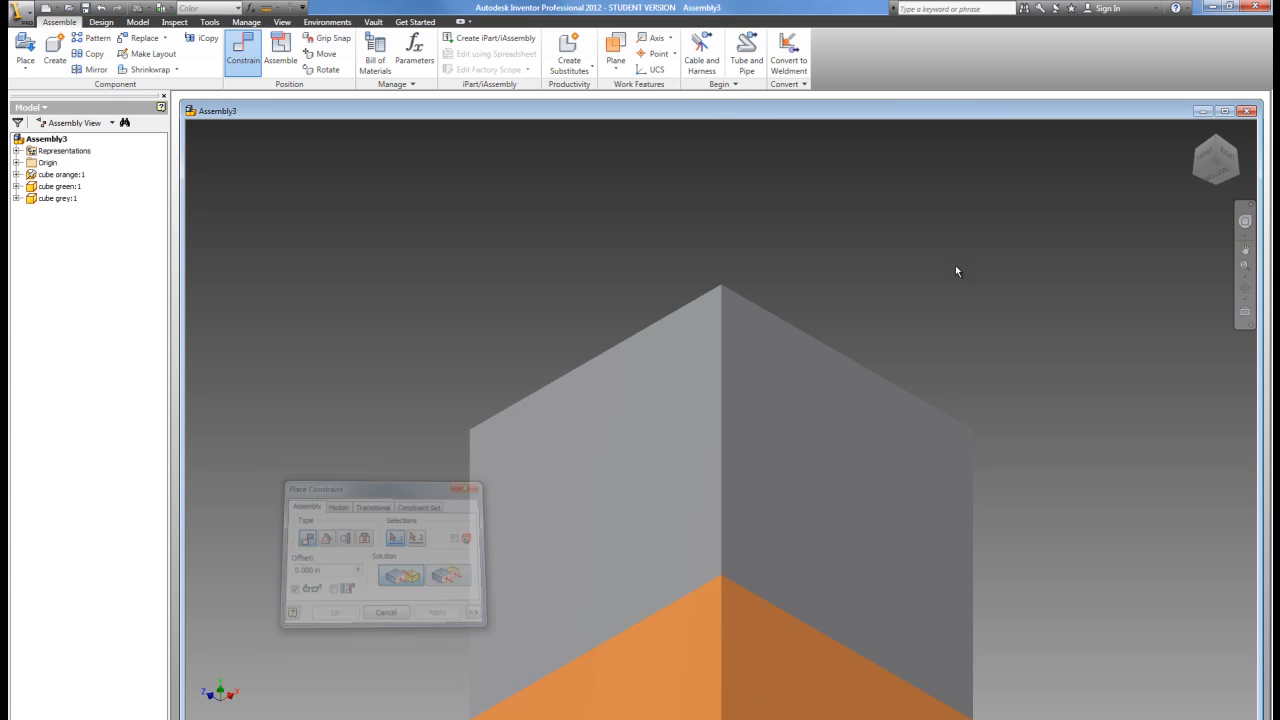
pyautogui.press('Escape')
pyautogui.click(1197, 131)
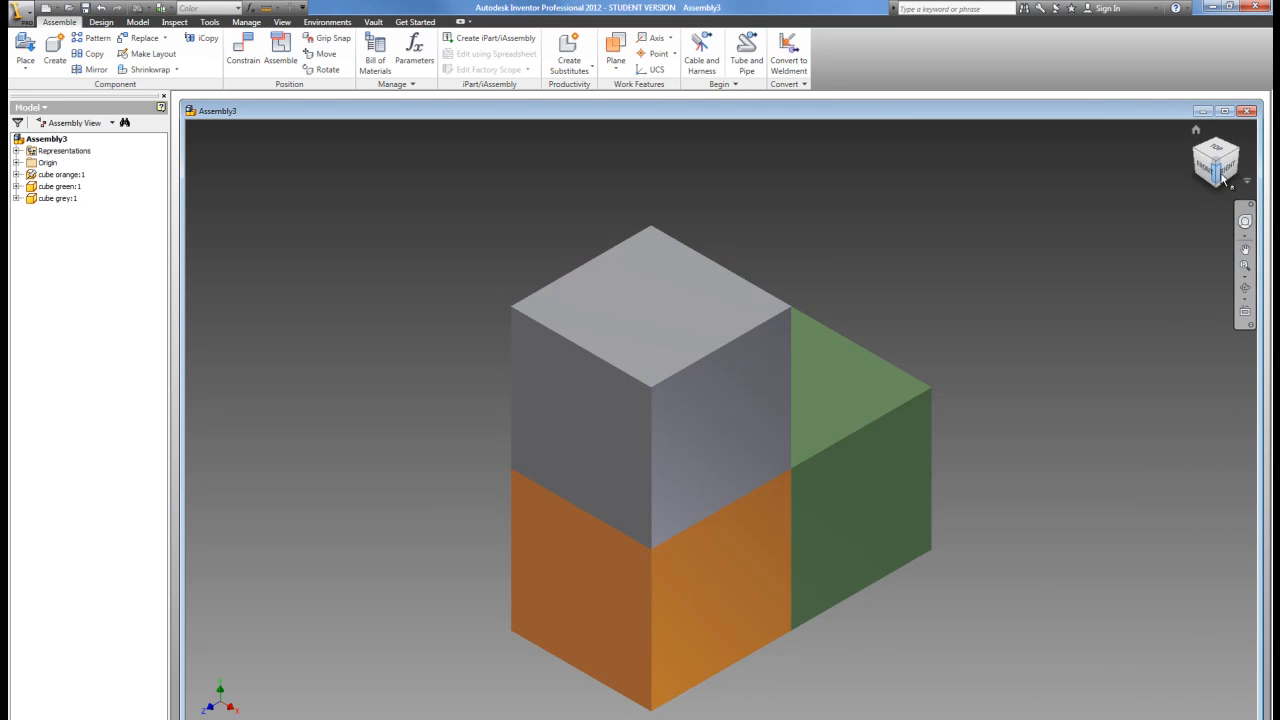
pyautogui.moveTo(1222, 178); pyautogui.dragTo(1200, 137)
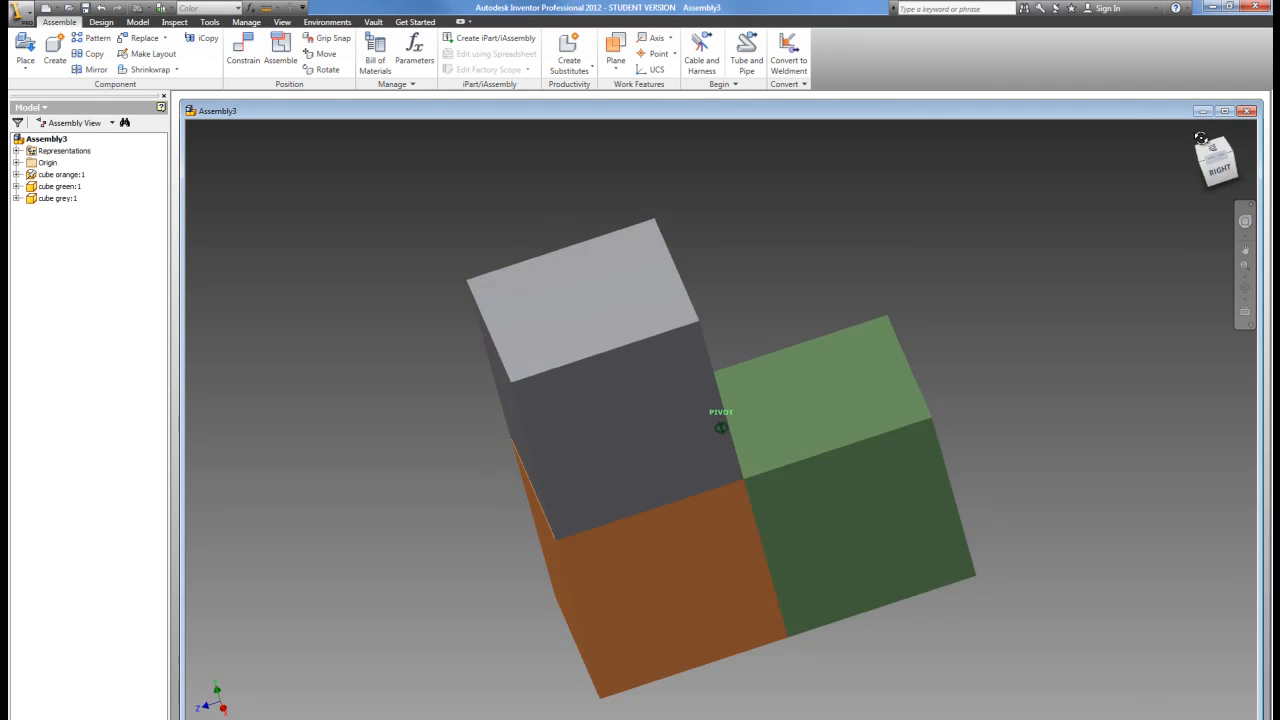
pyautogui.click(1200, 137)
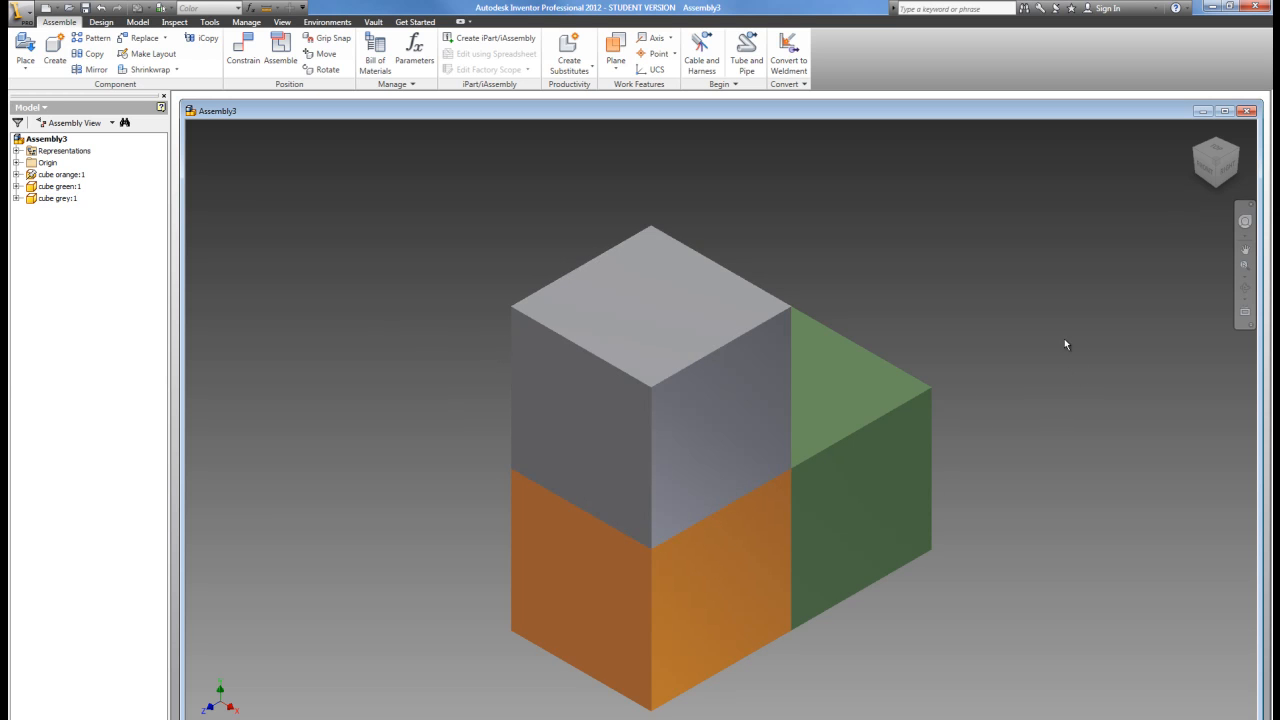
# Save the three-cube assembly as Assembly3.iam.
pyautogui.click(85, 8)
pyautogui.moveTo(520, 262); pyautogui.dragTo(210, 244)
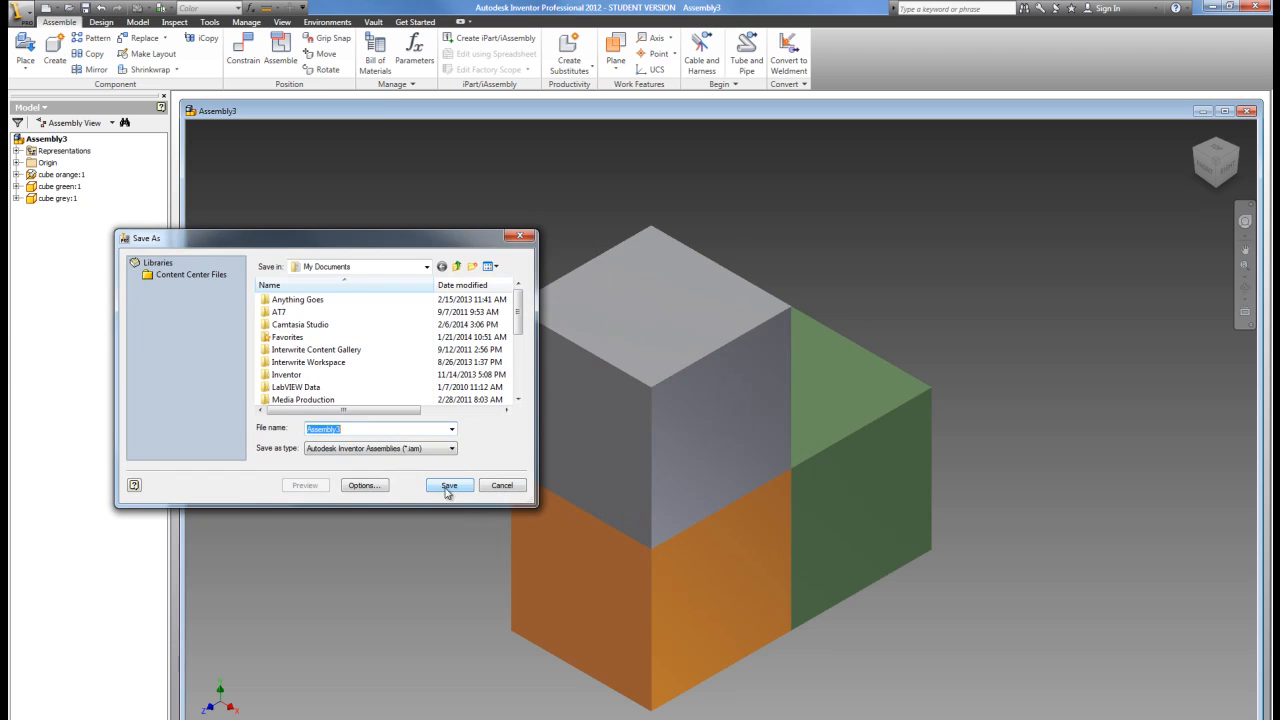
pyautogui.click(447, 488)
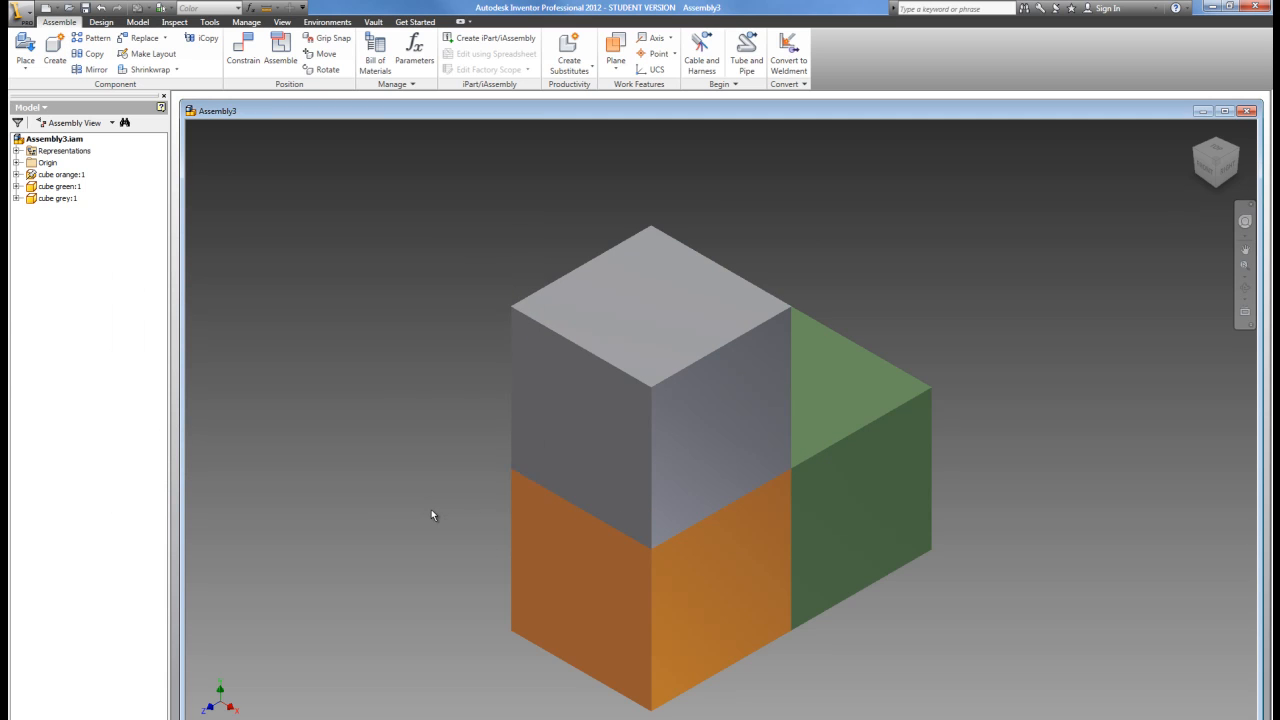